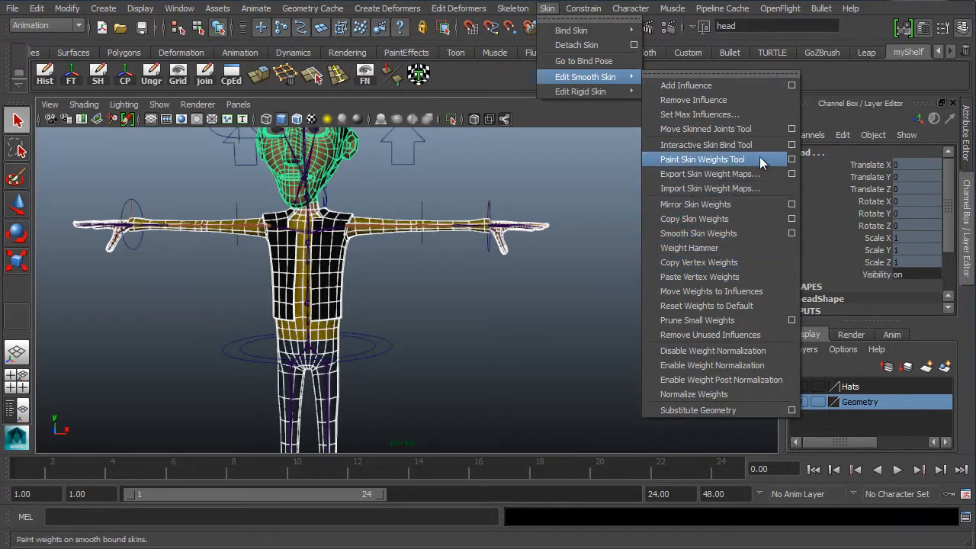
# Start the Paint Skin Weights Tool on the selected character meshes and show its tool settings.
pyautogui.click(796, 166)
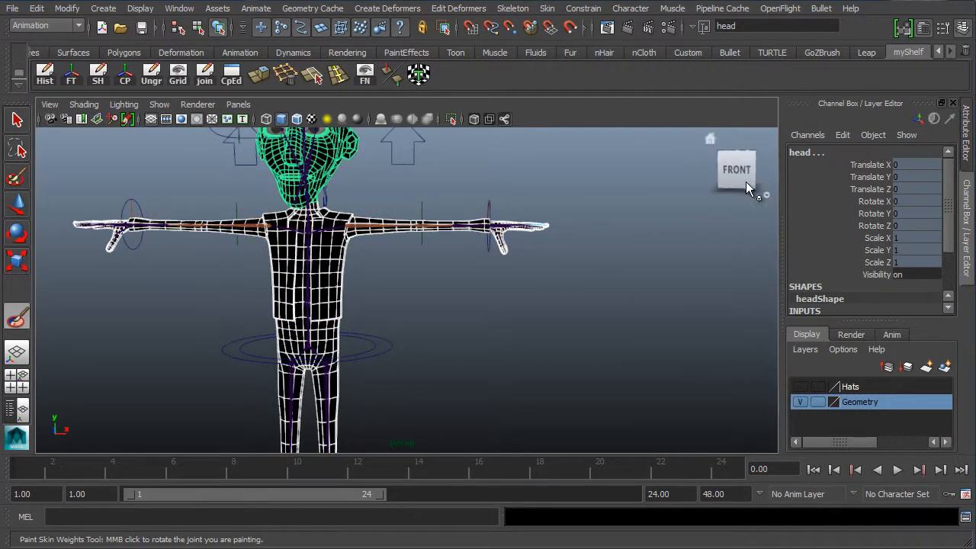
pyautogui.doubleClick(17, 317)
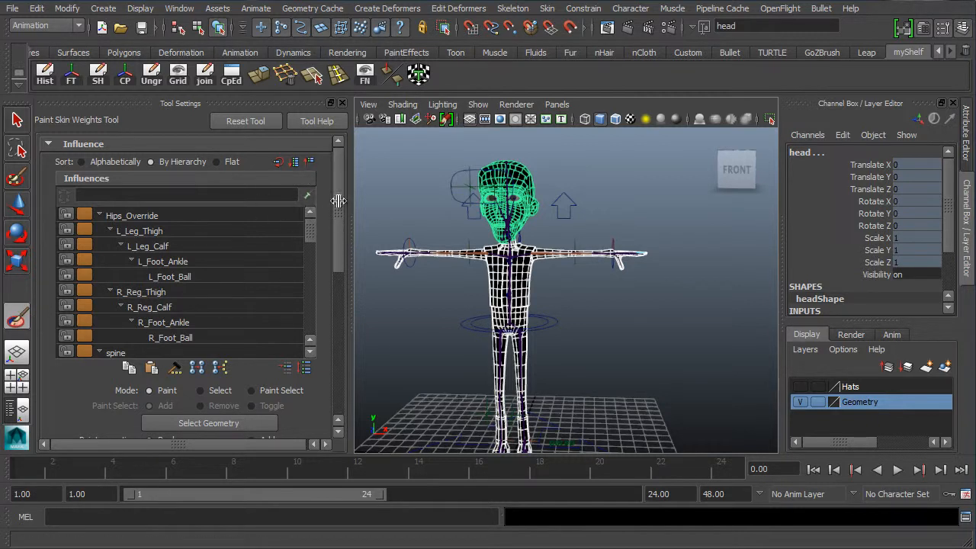
# Choose L_Shoulder_02 as the influence to paint, framing the character's torso and outstretched arm.
pyautogui.keyDown('alt'); pyautogui.moveTo(593, 284); pyautogui.dragTo(559, 290, button='right'); pyautogui.keyUp('alt')
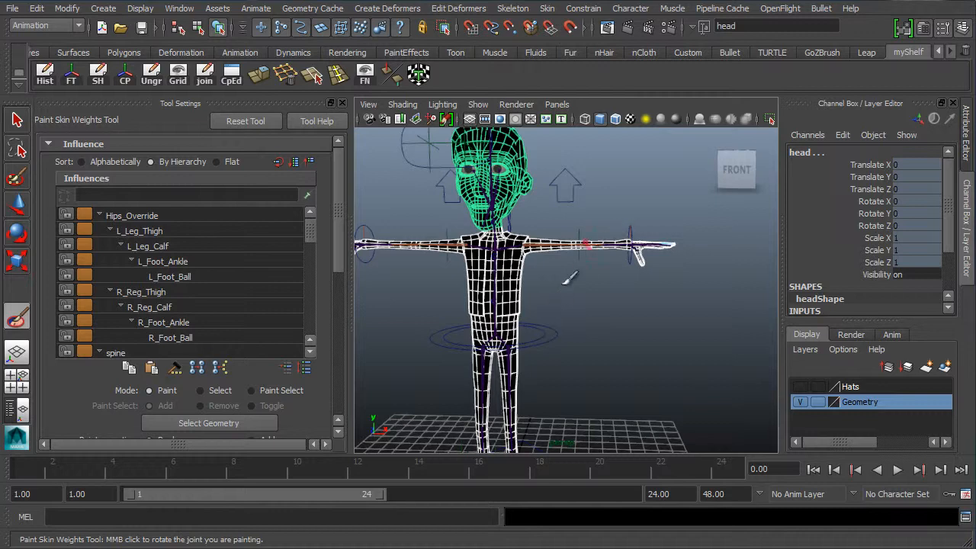
pyautogui.keyDown('alt'); pyautogui.moveTo(565, 312); pyautogui.dragTo(554, 300); pyautogui.keyUp('alt')
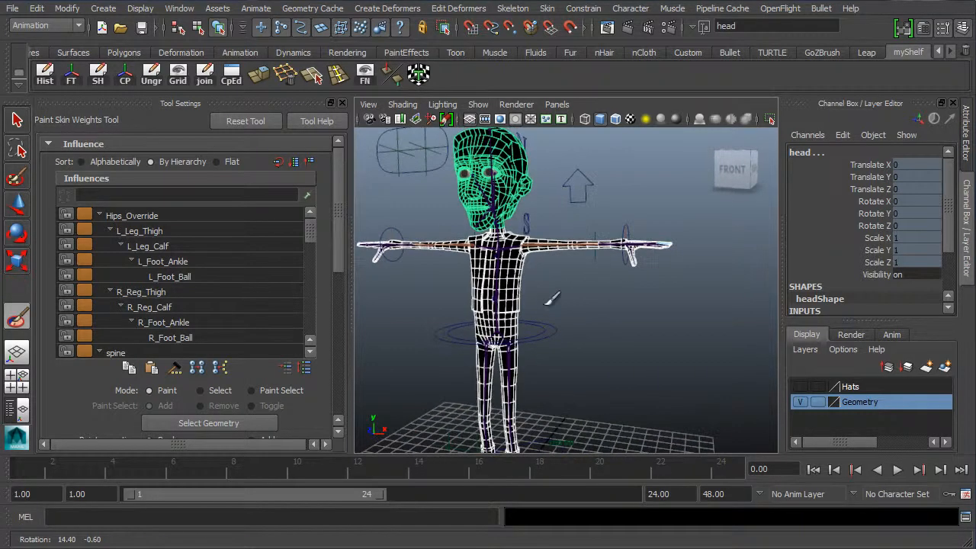
pyautogui.keyDown('alt'); pyautogui.moveTo(554, 301); pyautogui.dragTo(565, 296, button='middle'); pyautogui.keyUp('alt')
pyautogui.keyDown('alt'); pyautogui.moveTo(564, 296); pyautogui.dragTo(577, 283, button='right'); pyautogui.keyUp('alt')
pyautogui.keyDown('alt'); pyautogui.moveTo(541, 302); pyautogui.dragTo(496, 283, button='middle'); pyautogui.keyUp('alt')
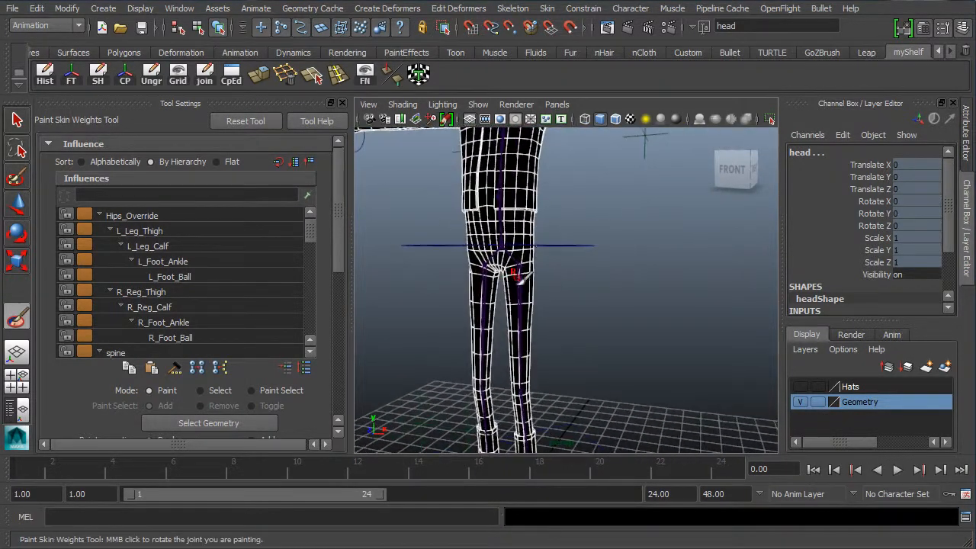
pyautogui.keyDown('alt'); pyautogui.moveTo(495, 284); pyautogui.dragTo(489, 248); pyautogui.keyUp('alt')
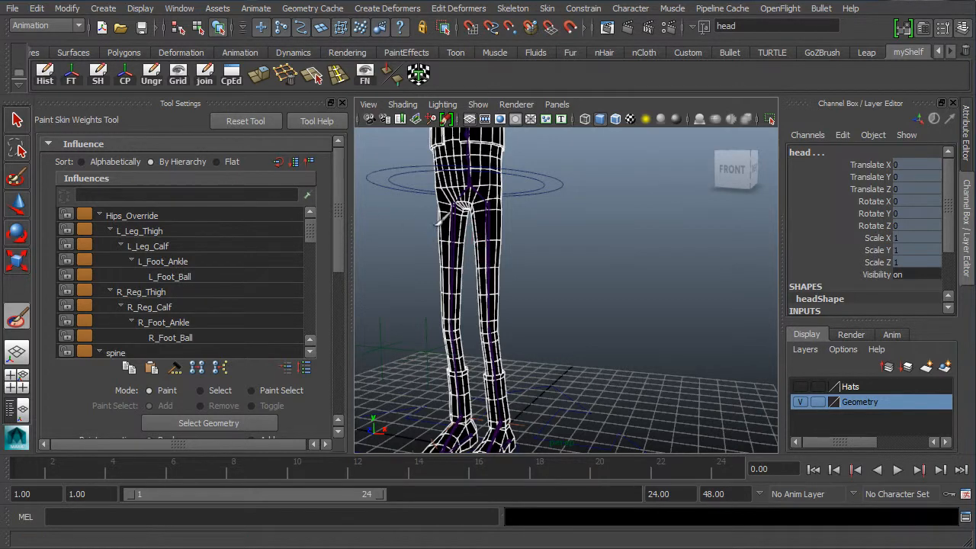
pyautogui.keyDown('alt'); pyautogui.moveTo(562, 212); pyautogui.dragTo(523, 279); pyautogui.keyUp('alt')
pyautogui.moveTo(524, 279)
pyautogui.keyDown('alt'); pyautogui.mouseDown(button='right')
pyautogui.moveTo(571, 296)
pyautogui.moveTo(516, 294)
pyautogui.mouseUp(button='right'); pyautogui.keyUp('alt')
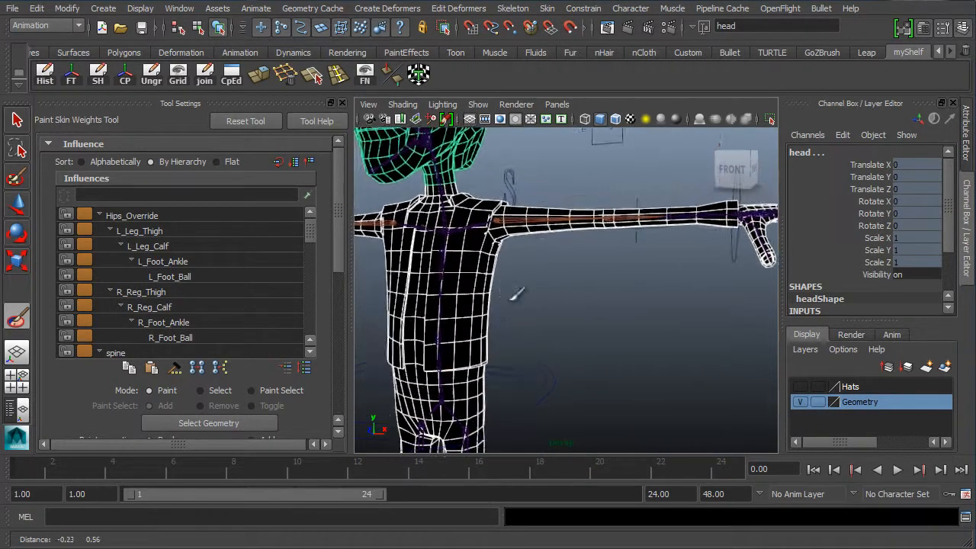
pyautogui.keyDown('alt'); pyautogui.moveTo(515, 294); pyautogui.dragTo(517, 220); pyautogui.keyUp('alt')
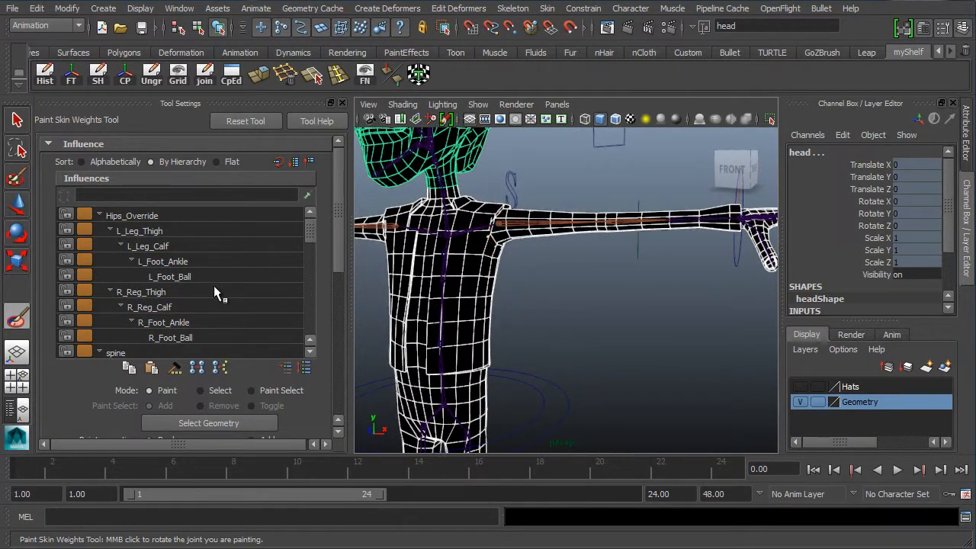
pyautogui.moveTo(301, 233); pyautogui.dragTo(306, 259)
pyautogui.click(164, 230)
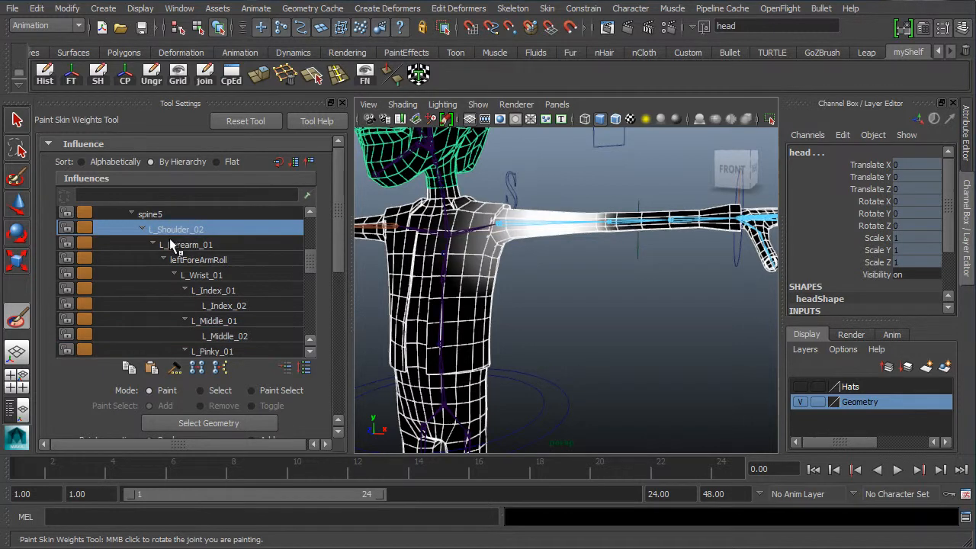
# Examine the L_Shoulder_02 weight distribution from the chest and shoulder along the upper arm to the elbow.
pyautogui.scroll(3, 489, 304)
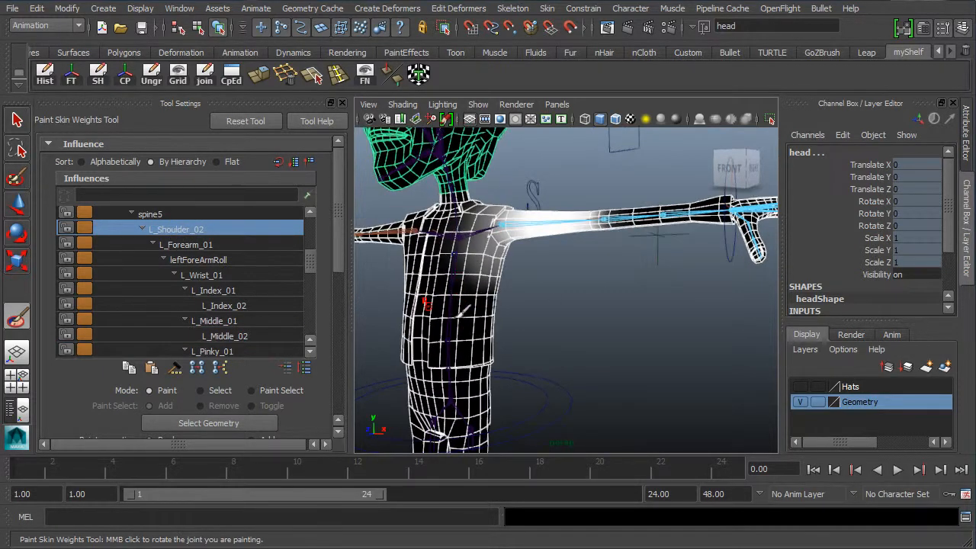
pyautogui.keyDown('alt'); pyautogui.moveTo(452, 290); pyautogui.dragTo(500, 302); pyautogui.keyUp('alt')
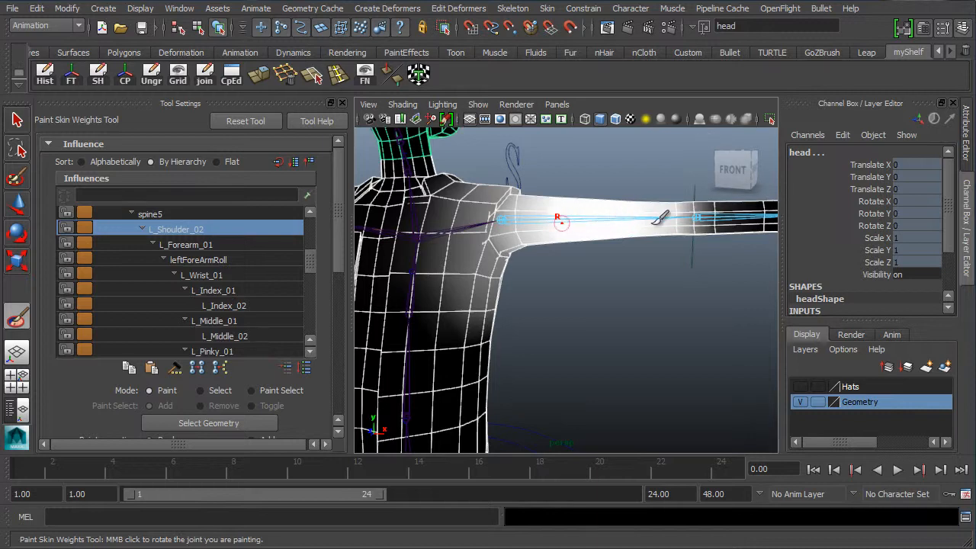
pyautogui.keyDown('alt'); pyautogui.moveTo(620, 215); pyautogui.dragTo(631, 218); pyautogui.keyUp('alt')
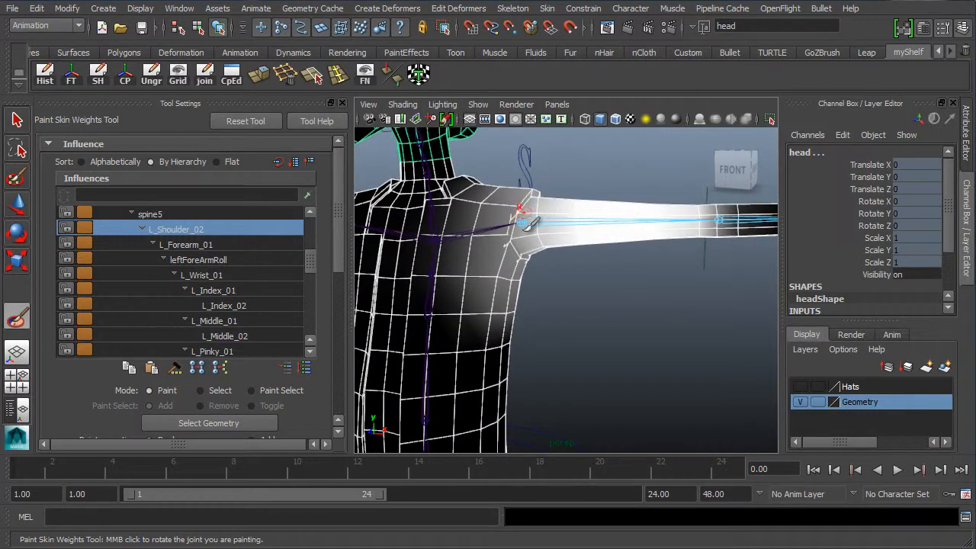
pyautogui.keyDown('alt'); pyautogui.moveTo(576, 227); pyautogui.dragTo(530, 251, button='middle'); pyautogui.keyUp('alt')
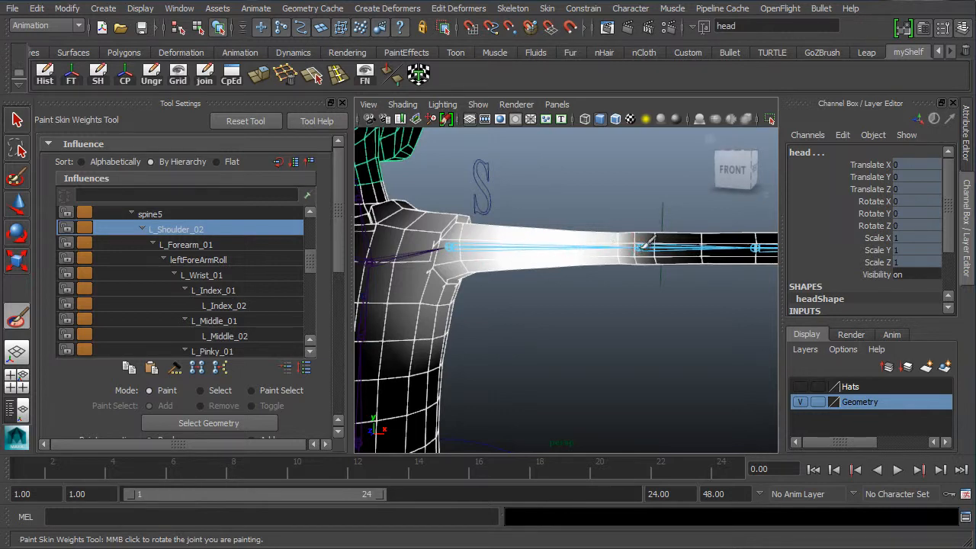
pyautogui.keyDown('alt'); pyautogui.moveTo(599, 234); pyautogui.dragTo(533, 223, button='middle'); pyautogui.keyUp('alt')
pyautogui.keyDown('alt'); pyautogui.moveTo(622, 238); pyautogui.dragTo(563, 227, button='right'); pyautogui.keyUp('alt')
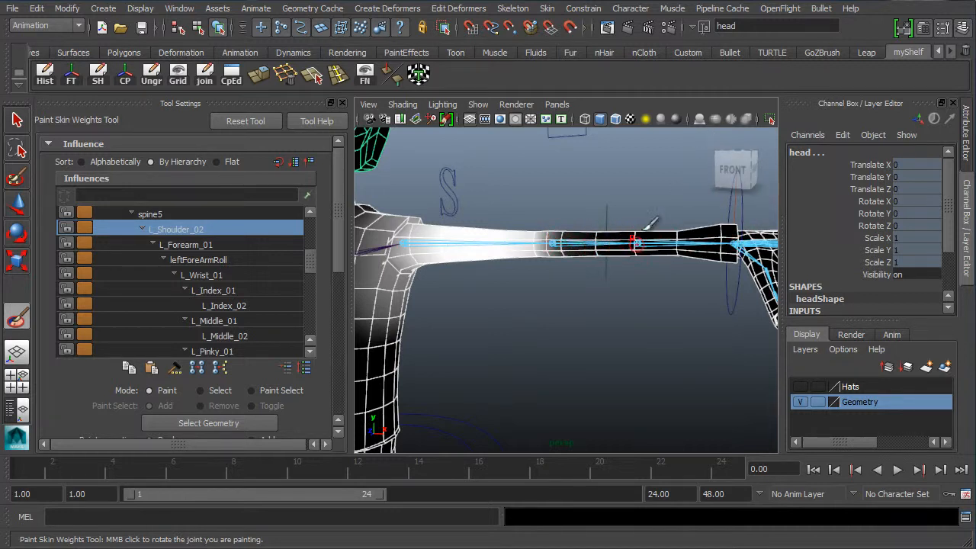
pyautogui.moveTo(643, 245)
pyautogui.keyDown('alt'); pyautogui.mouseDown()
pyautogui.moveTo(643, 285)
pyautogui.moveTo(640, 238)
pyautogui.mouseUp(); pyautogui.keyUp('alt')
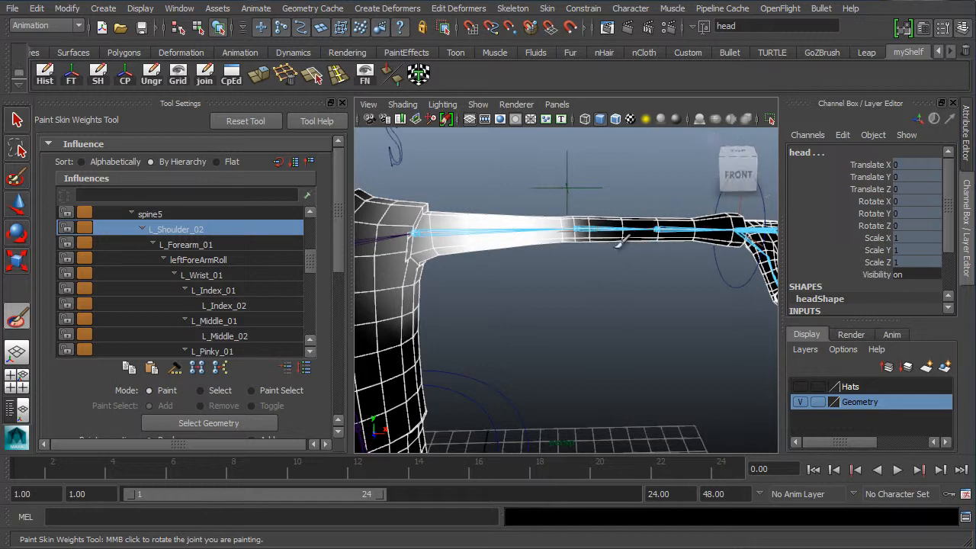
# Inspect the L_Shoulder_02 weights on the forearm and hand from the front and above, and on the chest.
pyautogui.scroll(-5, 573, 273)
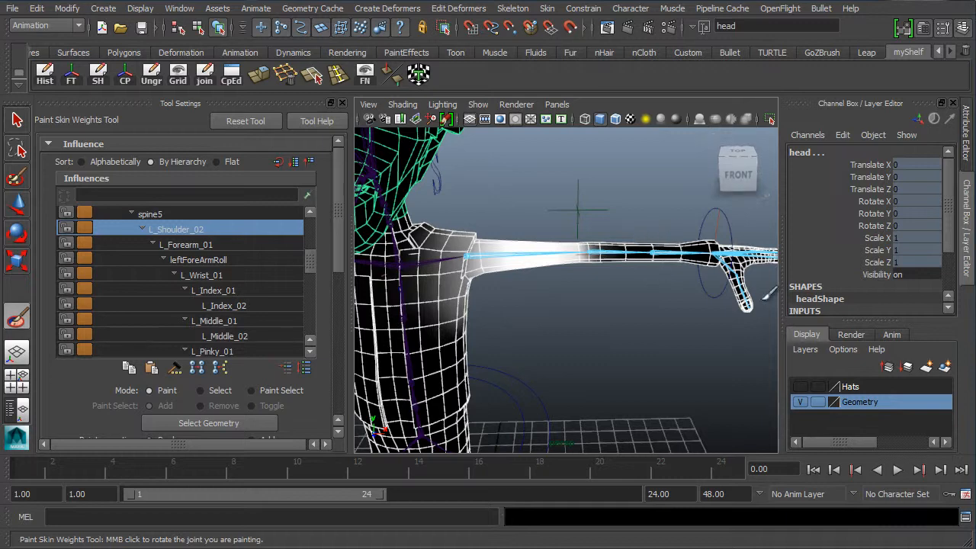
pyautogui.press('f')
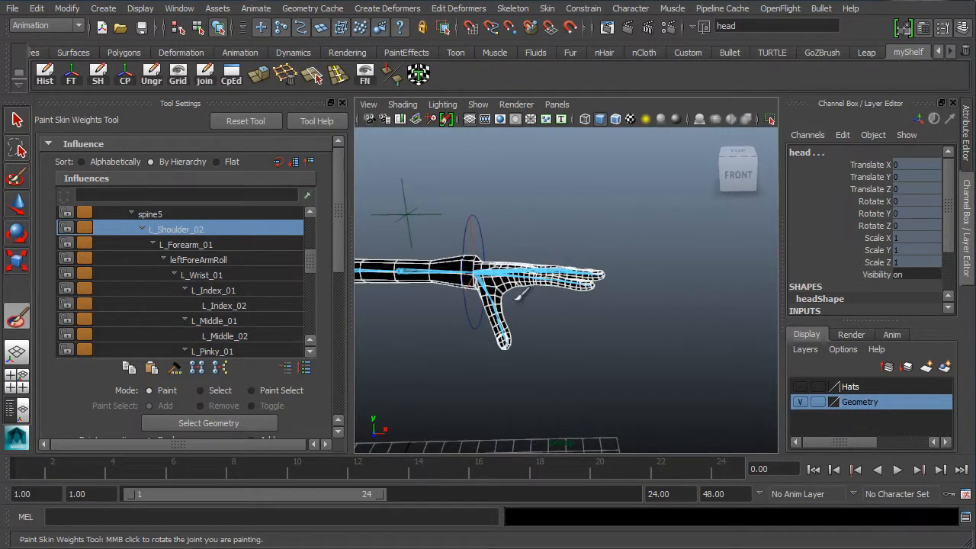
pyautogui.keyDown('alt'); pyautogui.moveTo(462, 285); pyautogui.dragTo(542, 265, button='middle'); pyautogui.keyUp('alt')
pyautogui.moveTo(542, 264)
pyautogui.keyDown('alt'); pyautogui.mouseDown(button='right')
pyautogui.moveTo(534, 263)
pyautogui.moveTo(541, 260)
pyautogui.mouseUp(button='right'); pyautogui.keyUp('alt')
pyautogui.moveTo(545, 258)
pyautogui.keyDown('alt'); pyautogui.mouseDown(button='middle')
pyautogui.moveTo(658, 231)
pyautogui.moveTo(551, 269)
pyautogui.mouseUp(button='middle'); pyautogui.keyUp('alt')
pyautogui.keyDown('alt'); pyautogui.moveTo(549, 276); pyautogui.dragTo(546, 328); pyautogui.keyUp('alt')
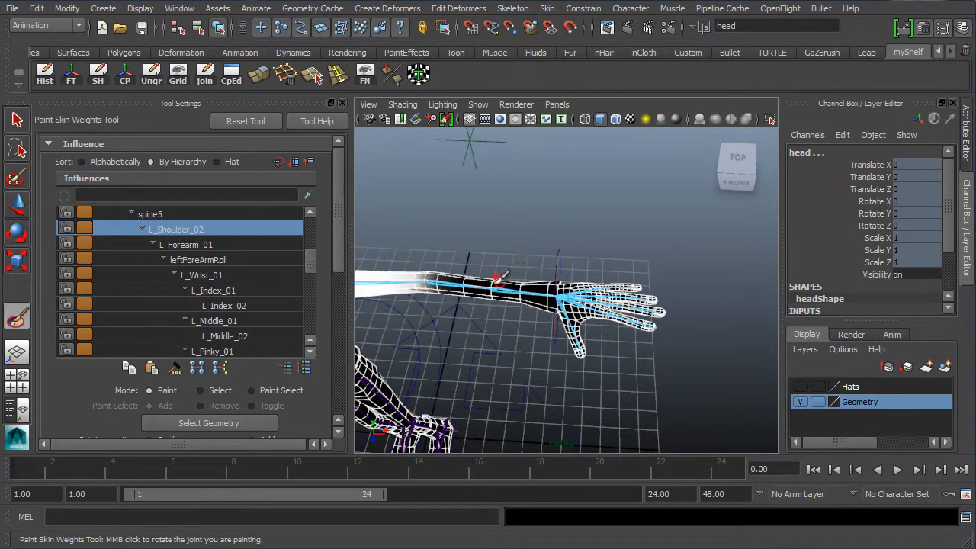
pyautogui.moveTo(509, 274)
pyautogui.keyDown('alt'); pyautogui.mouseDown(button='right')
pyautogui.moveTo(571, 286)
pyautogui.moveTo(620, 278)
pyautogui.moveTo(643, 244)
pyautogui.mouseUp(button='right'); pyautogui.keyUp('alt')
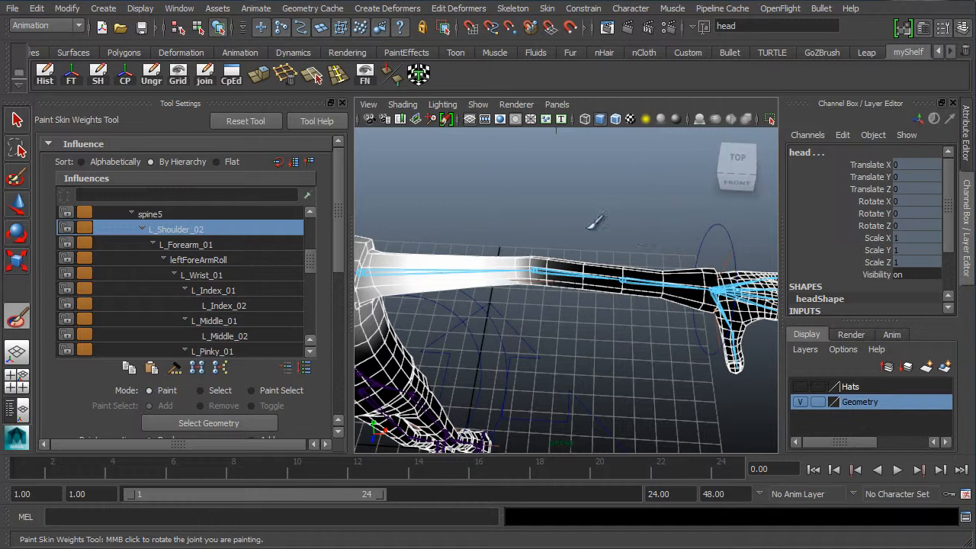
pyautogui.keyDown('alt'); pyautogui.moveTo(606, 330); pyautogui.dragTo(671, 220, button='right'); pyautogui.keyUp('alt')
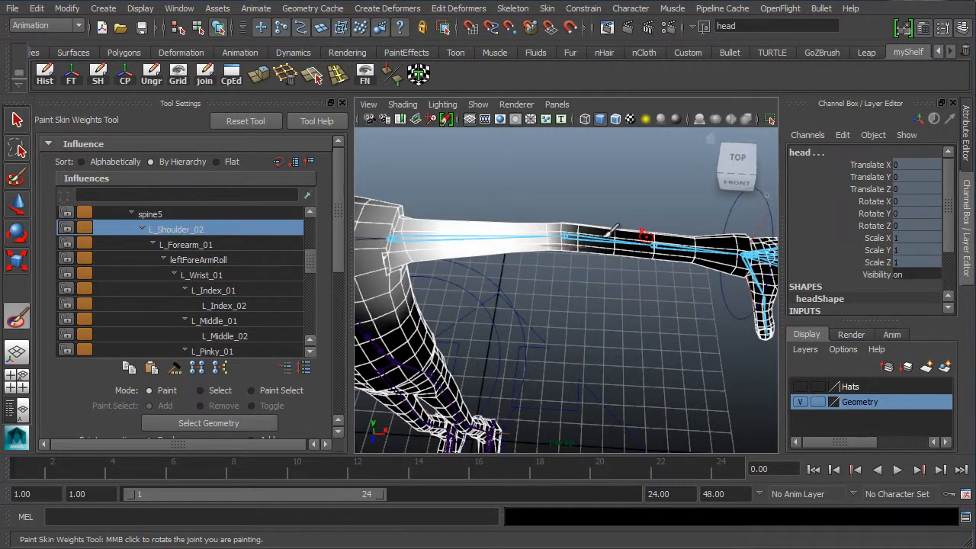
pyautogui.keyDown('alt'); pyautogui.moveTo(625, 283); pyautogui.dragTo(632, 258); pyautogui.keyUp('alt')
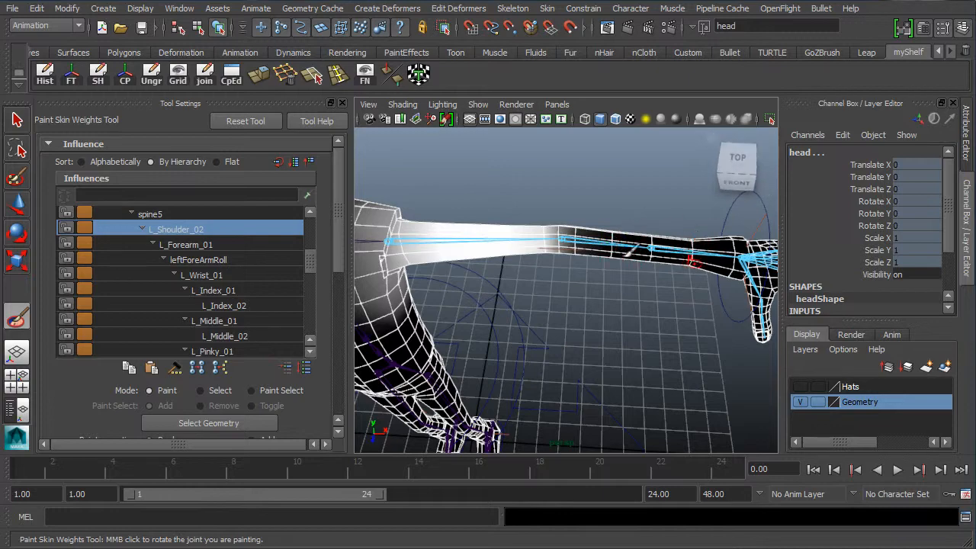
pyautogui.moveTo(599, 296)
pyautogui.keyDown('alt'); pyautogui.mouseDown()
pyautogui.moveTo(616, 268)
pyautogui.moveTo(553, 257)
pyautogui.moveTo(521, 227)
pyautogui.mouseUp(); pyautogui.keyUp('alt')
pyautogui.keyDown('alt'); pyautogui.moveTo(489, 255); pyautogui.dragTo(504, 236, button='middle'); pyautogui.keyUp('alt')
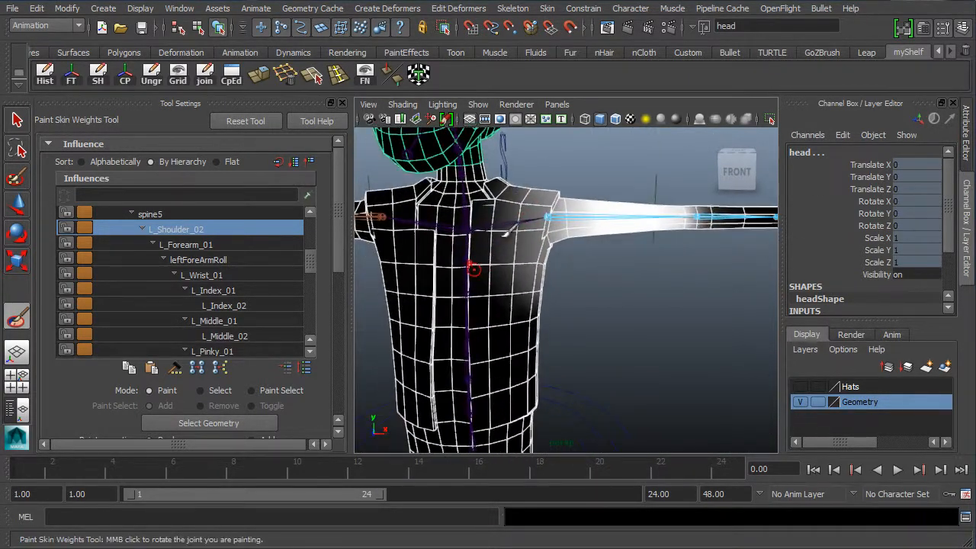
# Enlarge the paint brush and review the tool's paint operation, profile, opacity, value and gradient settings.
pyautogui.moveTo(494, 286); pyautogui.dragTo(562, 292)
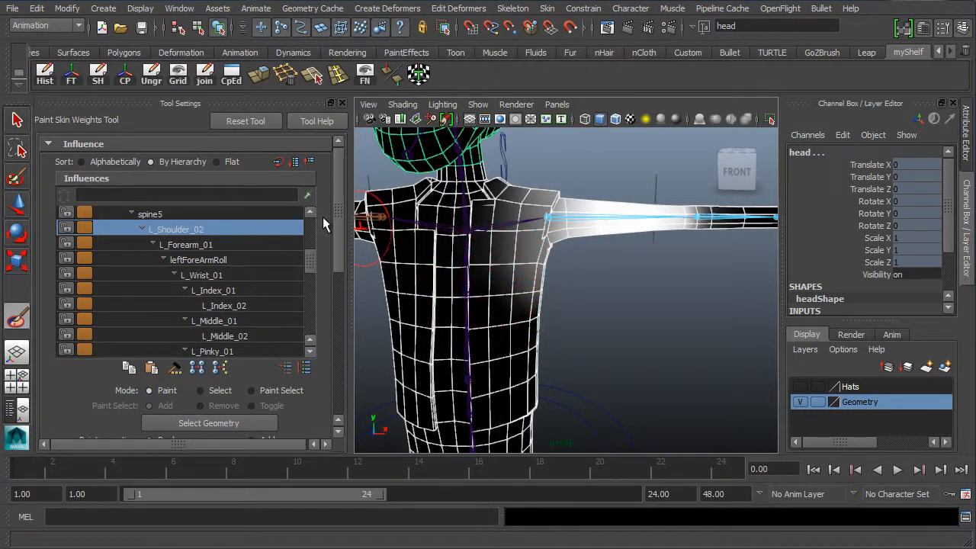
pyautogui.scroll(-8, 323, 224)
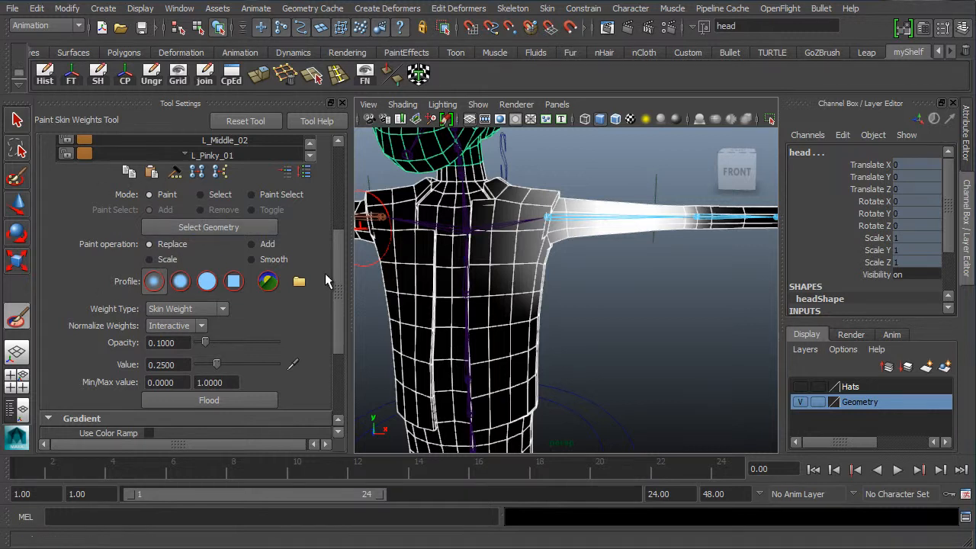
pyautogui.scroll(-2, 327, 281)
pyautogui.scroll(2, 335, 282)
pyautogui.scroll(-5, 334, 294)
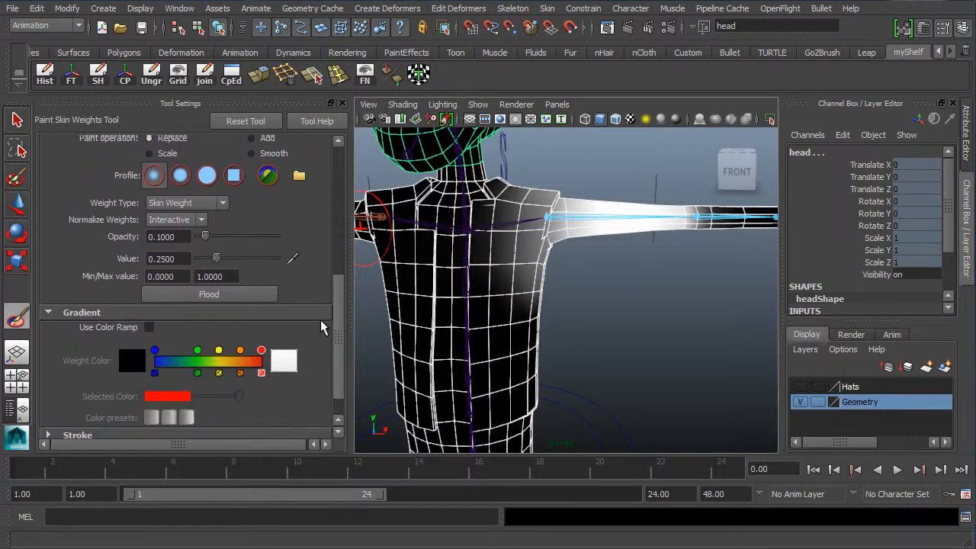
pyautogui.scroll(2, 323, 320)
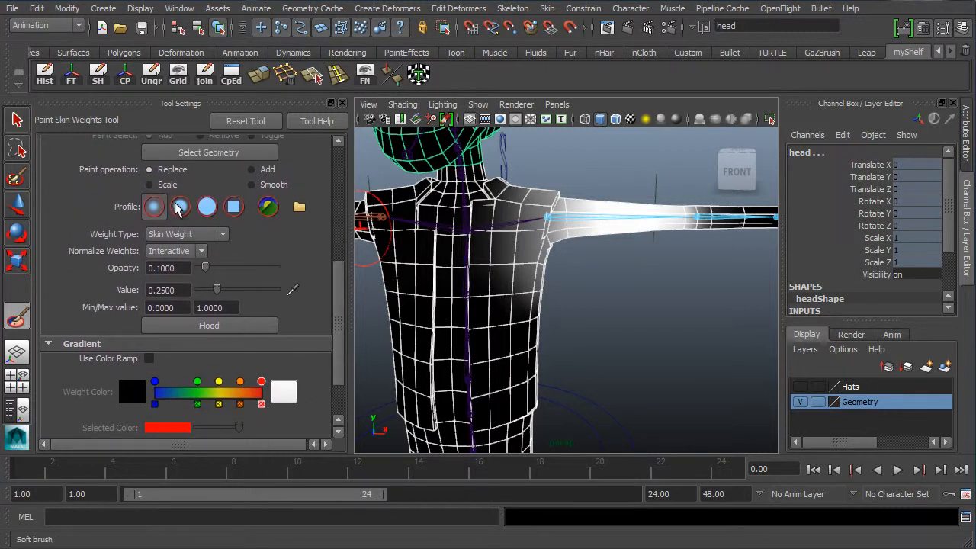
pyautogui.scroll(5, 340, 287)
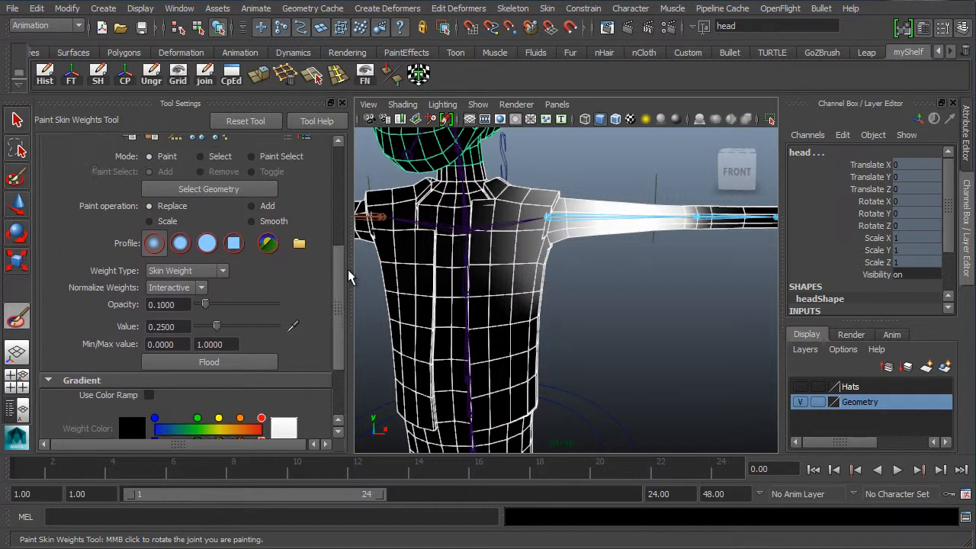
pyautogui.scroll(-3, 348, 267)
pyautogui.scroll(-3, 345, 272)
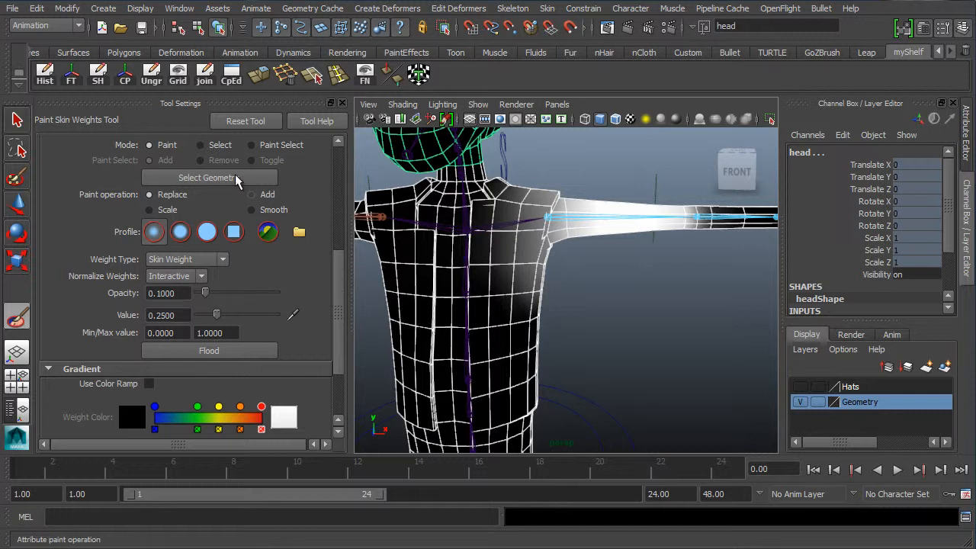
pyautogui.moveTo(338, 267); pyautogui.dragTo(342, 280)
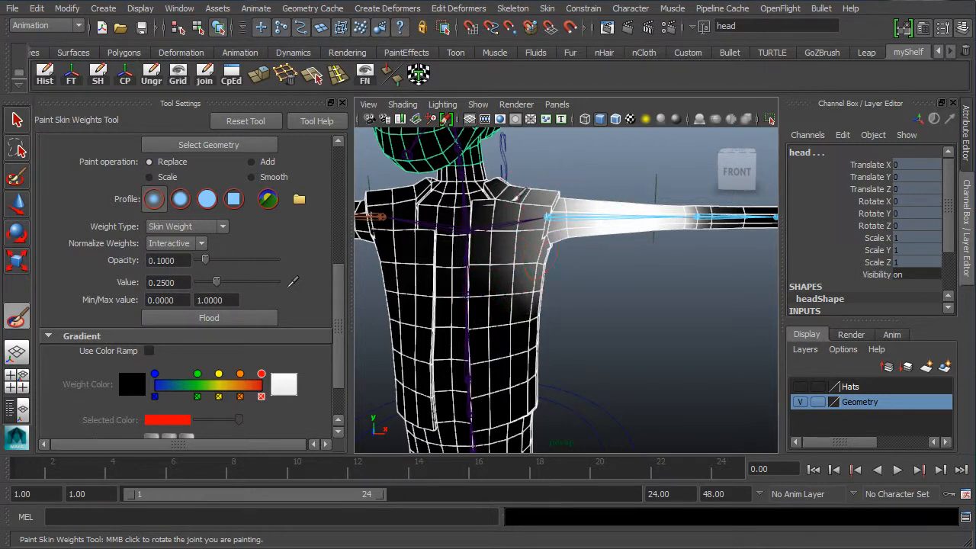
# Set the paint value to 1 and brush over the chest area below the L_Shoulder_02 joint.
pyautogui.keyDown('alt'); pyautogui.moveTo(502, 292); pyautogui.dragTo(498, 269); pyautogui.keyUp('alt')
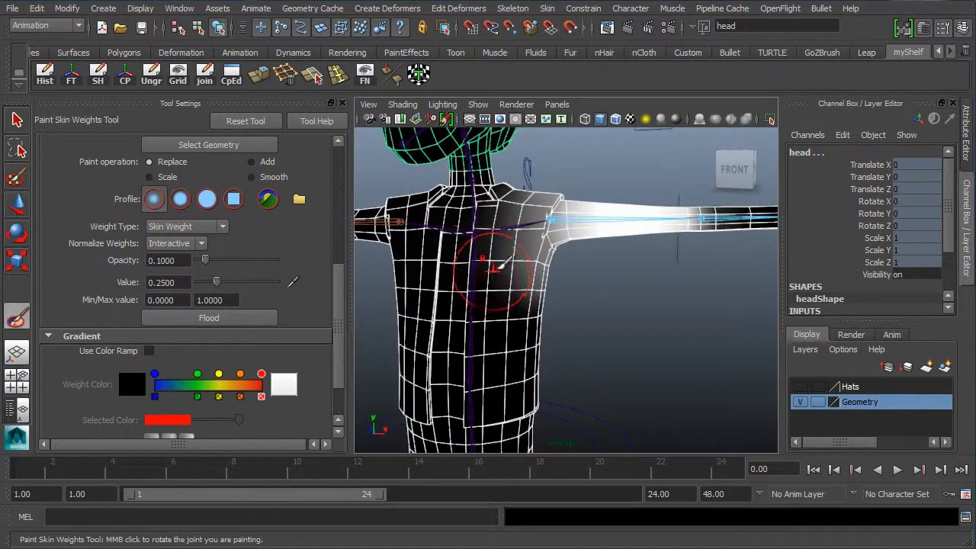
pyautogui.keyDown('alt'); pyautogui.moveTo(498, 269); pyautogui.dragTo(530, 272, button='right'); pyautogui.keyUp('alt')
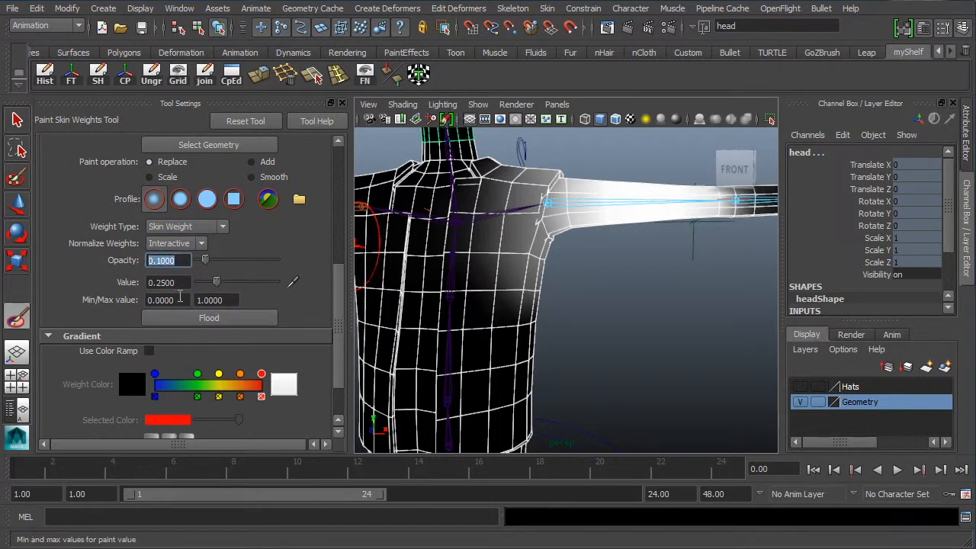
pyautogui.click(162, 284)
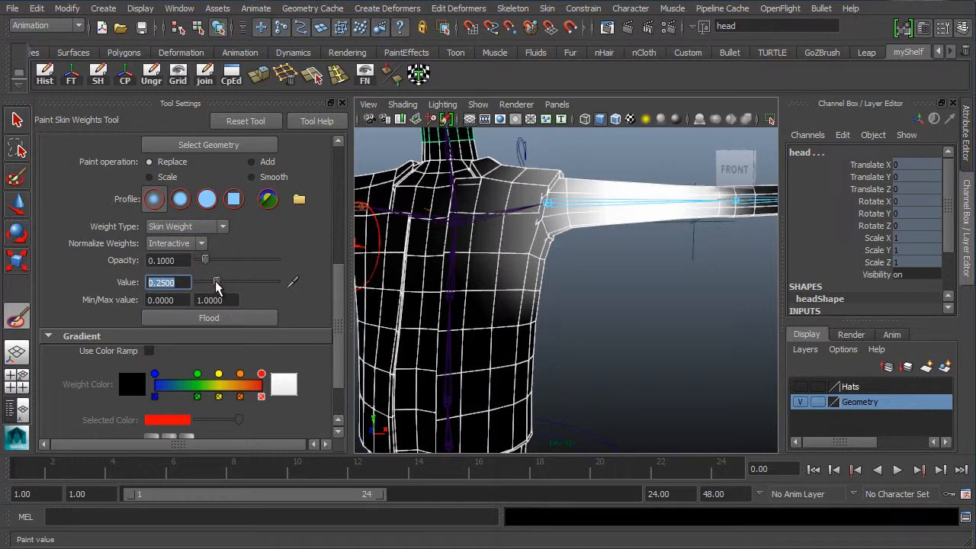
pyautogui.write('1')
pyautogui.press('Return')
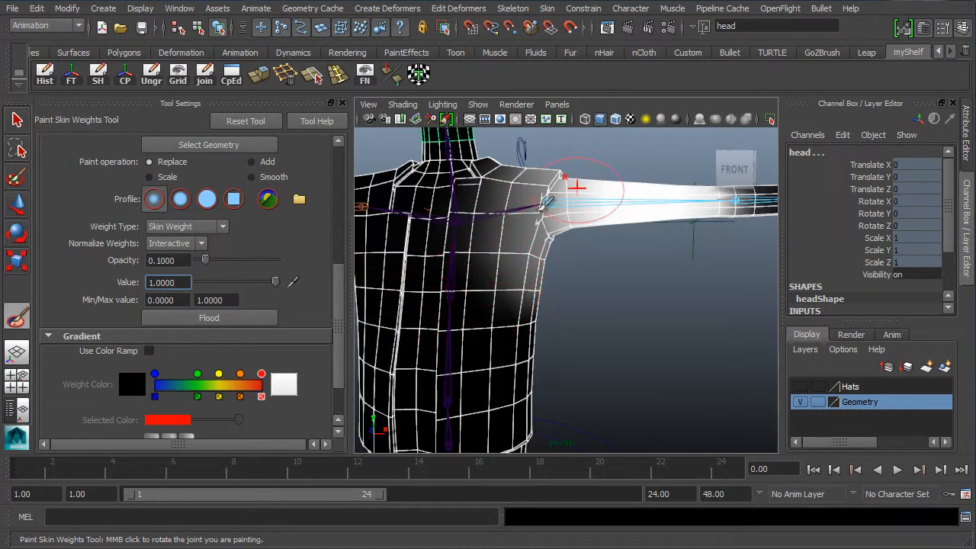
pyautogui.moveTo(483, 255)
pyautogui.mouseDown()
pyautogui.moveTo(471, 261)
pyautogui.moveTo(572, 289)
pyautogui.moveTo(546, 293)
pyautogui.mouseUp()
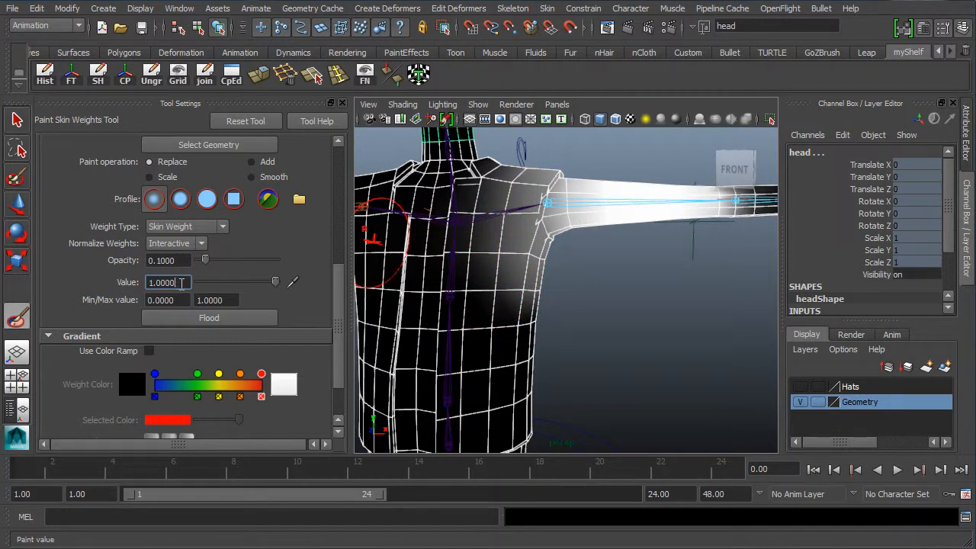
# Lower the paint value to 0 for removing L_Shoulder_02 influence from the chest.
pyautogui.moveTo(276, 281); pyautogui.dragTo(227, 286)
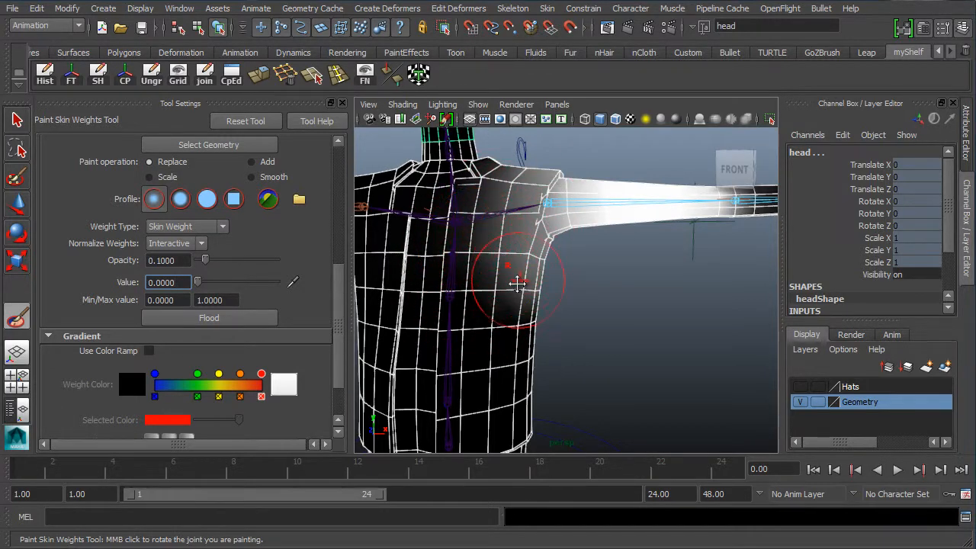
# Brush over the chest and side below the L_Shoulder_02 joint with value 0 to remove its influence there.
pyautogui.moveTo(519, 275)
pyautogui.keyDown('alt'); pyautogui.mouseDown(button='middle')
pyautogui.moveTo(567, 285)
pyautogui.moveTo(562, 342)
pyautogui.mouseUp(button='middle'); pyautogui.keyUp('alt')
pyautogui.keyDown('alt'); pyautogui.moveTo(496, 285); pyautogui.dragTo(533, 303, button='middle'); pyautogui.keyUp('alt')
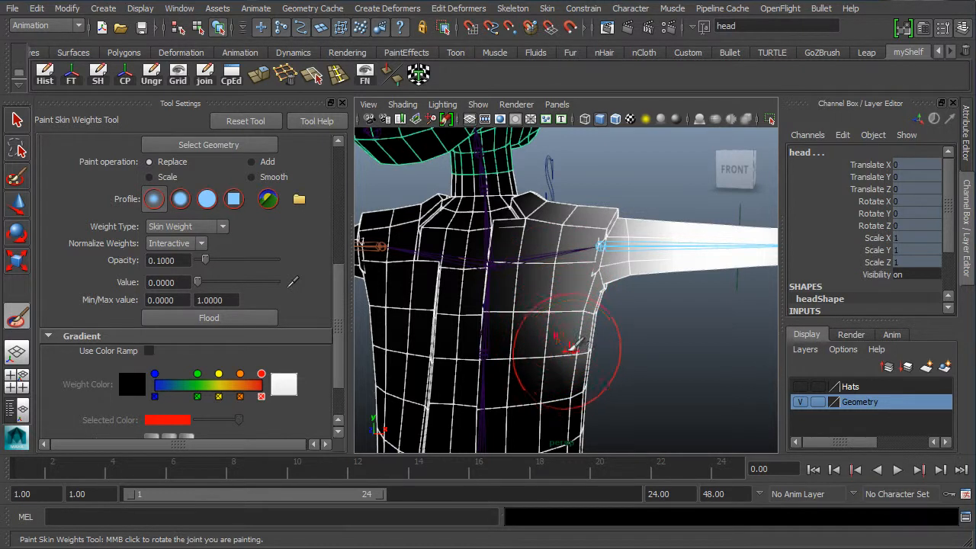
pyautogui.moveTo(570, 349); pyautogui.dragTo(560, 241)
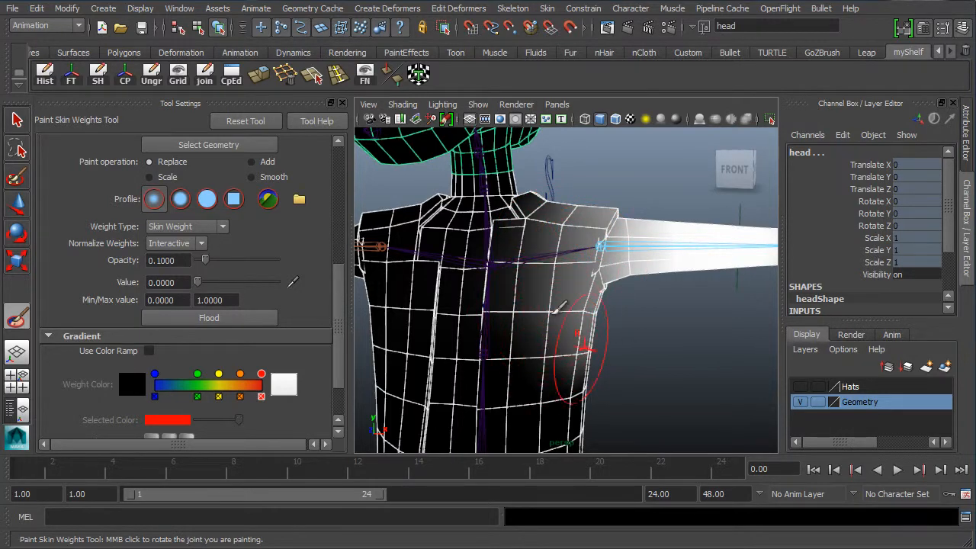
pyautogui.keyDown('alt'); pyautogui.moveTo(622, 337); pyautogui.dragTo(544, 304); pyautogui.keyUp('alt')
pyautogui.keyDown('alt'); pyautogui.moveTo(543, 303); pyautogui.dragTo(518, 295, button='middle'); pyautogui.keyUp('alt')
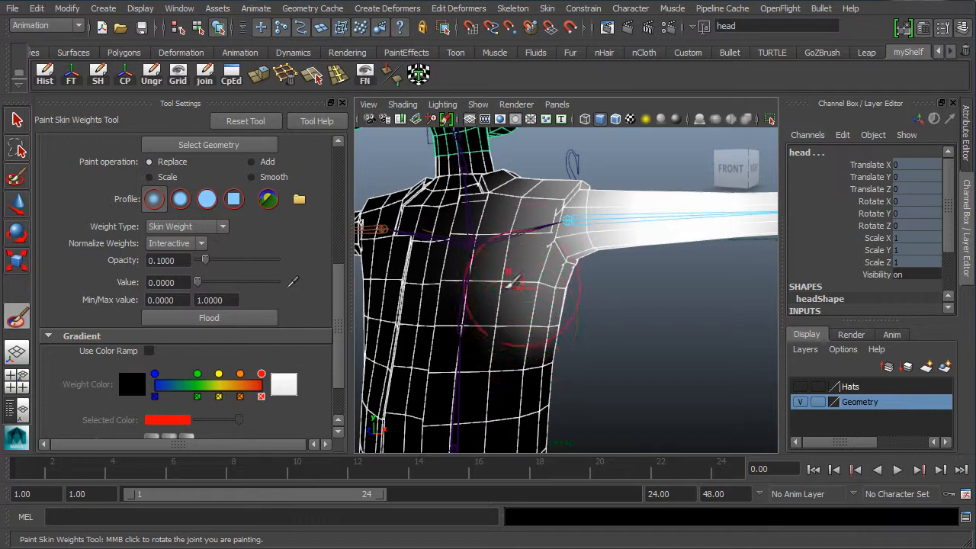
pyautogui.moveTo(513, 282)
pyautogui.mouseDown()
pyautogui.moveTo(516, 349)
pyautogui.moveTo(588, 344)
pyautogui.moveTo(450, 259)
pyautogui.moveTo(465, 229)
pyautogui.moveTo(443, 244)
pyautogui.moveTo(503, 267)
pyautogui.moveTo(560, 307)
pyautogui.mouseUp()
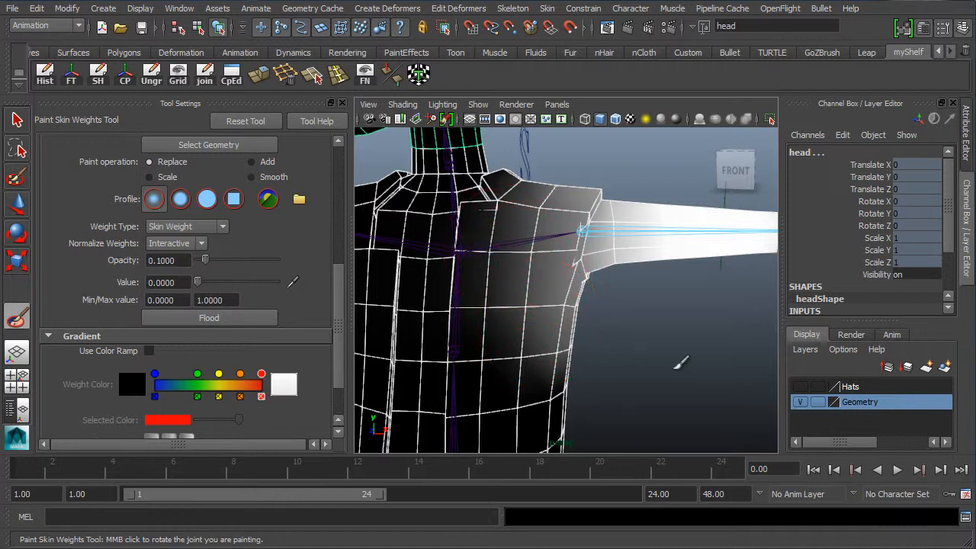
pyautogui.keyDown('alt'); pyautogui.moveTo(501, 349); pyautogui.dragTo(662, 342); pyautogui.keyUp('alt')
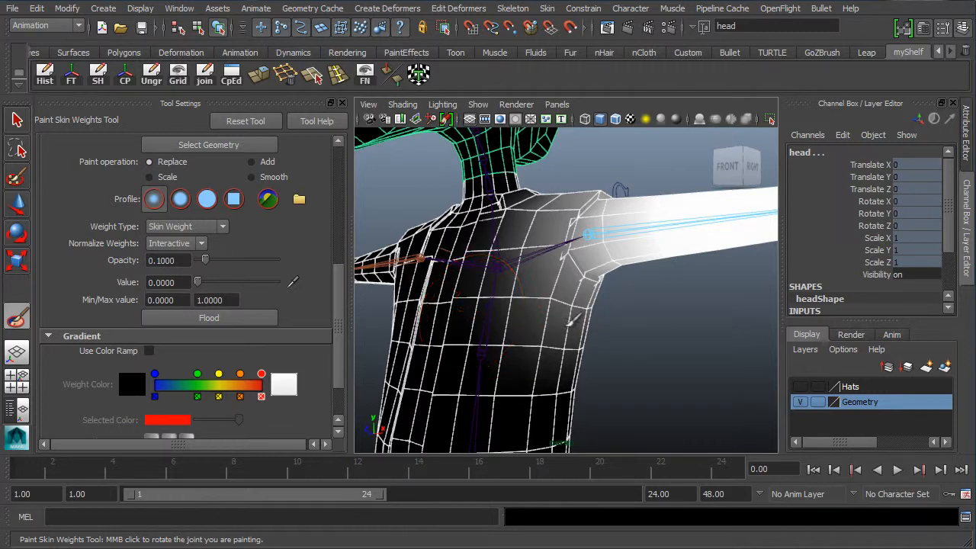
pyautogui.keyDown('alt'); pyautogui.moveTo(501, 328); pyautogui.dragTo(583, 341); pyautogui.keyUp('alt')
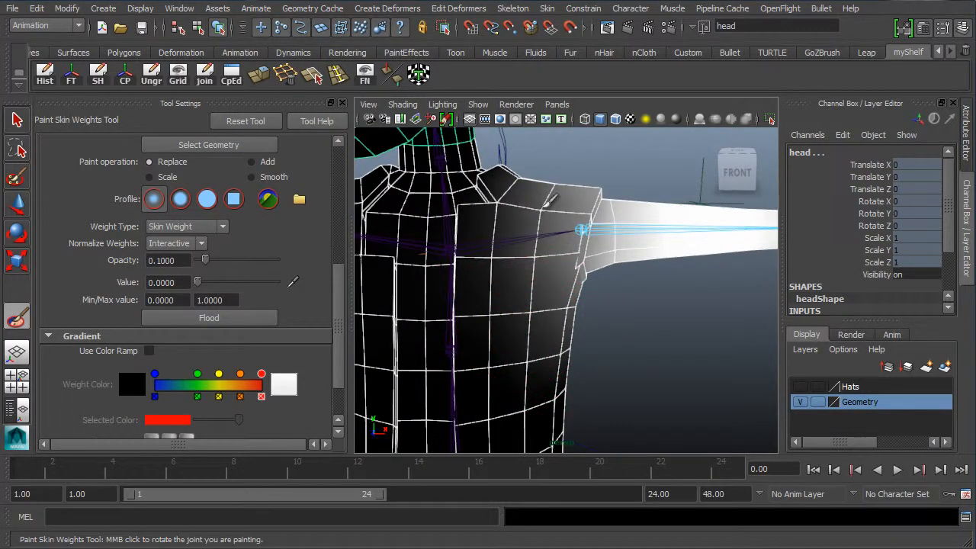
# Set the brush opacity to 0.25 and paint more of the L_Shoulder_02 influence off the front of the chest and shoulder.
pyautogui.moveTo(501, 348)
pyautogui.keyDown('alt'); pyautogui.mouseDown()
pyautogui.moveTo(484, 305)
pyautogui.moveTo(495, 328)
pyautogui.mouseUp(); pyautogui.keyUp('alt')
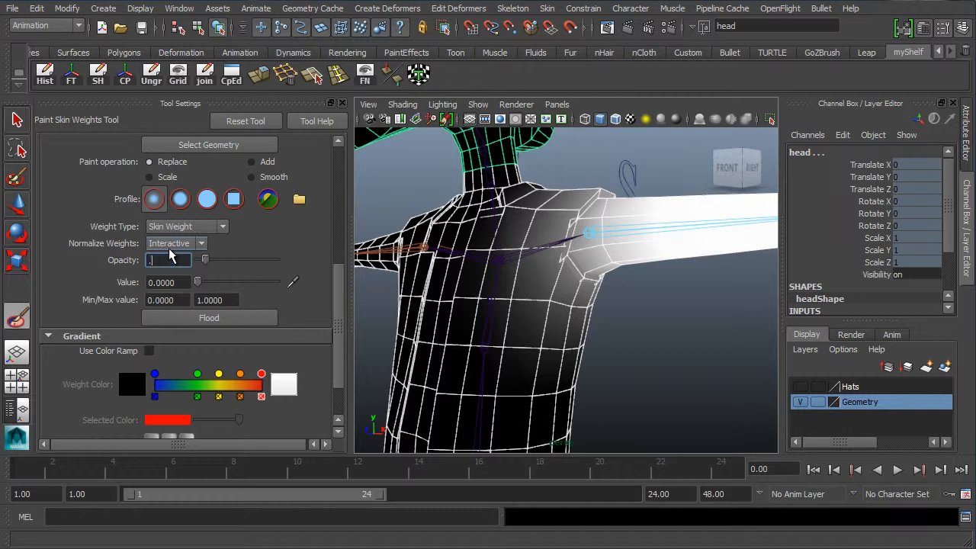
pyautogui.write('.25')
pyautogui.press('Return')
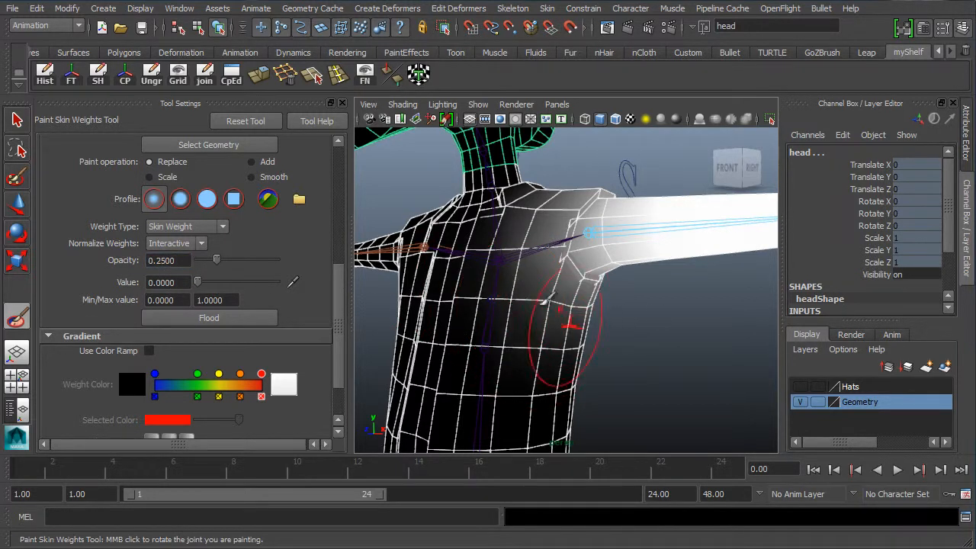
pyautogui.moveTo(527, 320)
pyautogui.keyDown('alt'); pyautogui.mouseDown()
pyautogui.moveTo(498, 284)
pyautogui.moveTo(549, 192)
pyautogui.mouseUp(); pyautogui.keyUp('alt')
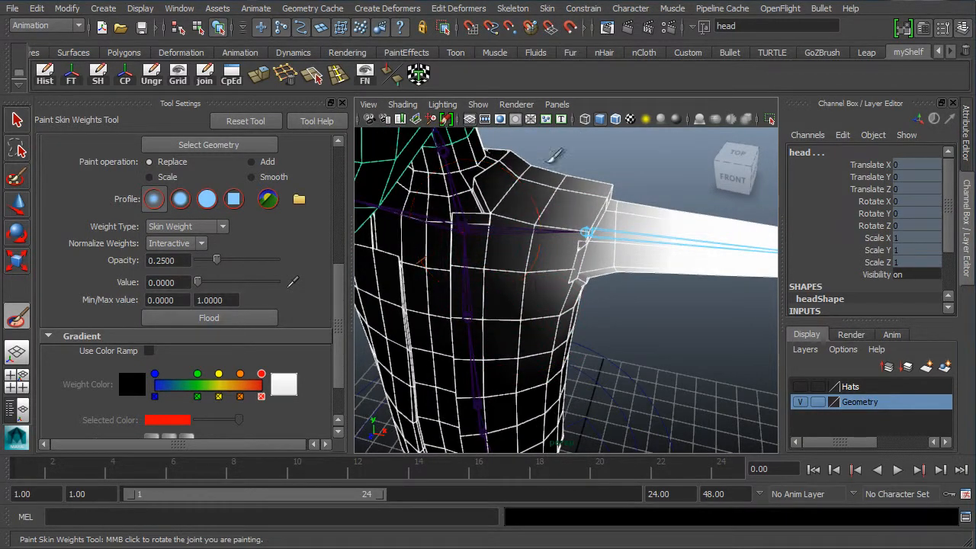
pyautogui.keyDown('alt'); pyautogui.moveTo(538, 143); pyautogui.dragTo(534, 266, button='right'); pyautogui.keyUp('alt')
pyautogui.keyDown('alt'); pyautogui.moveTo(534, 266); pyautogui.dragTo(568, 284); pyautogui.keyUp('alt')
pyautogui.keyDown('alt'); pyautogui.moveTo(571, 359); pyautogui.dragTo(496, 439); pyautogui.keyUp('alt')
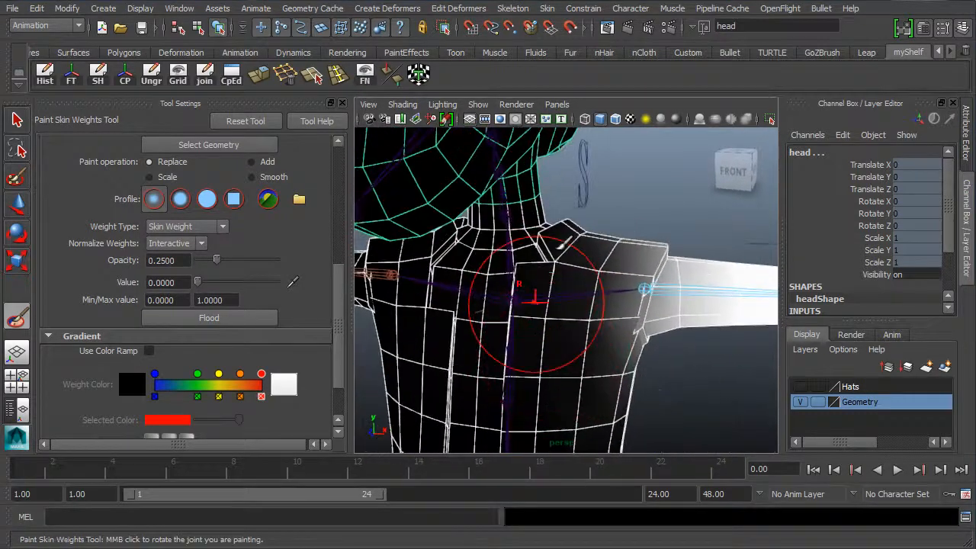
# Paint the L_Shoulder_02 influence off the upper back and the area behind the armpit.
pyautogui.keyDown('alt'); pyautogui.moveTo(546, 221); pyautogui.dragTo(565, 267); pyautogui.keyUp('alt')
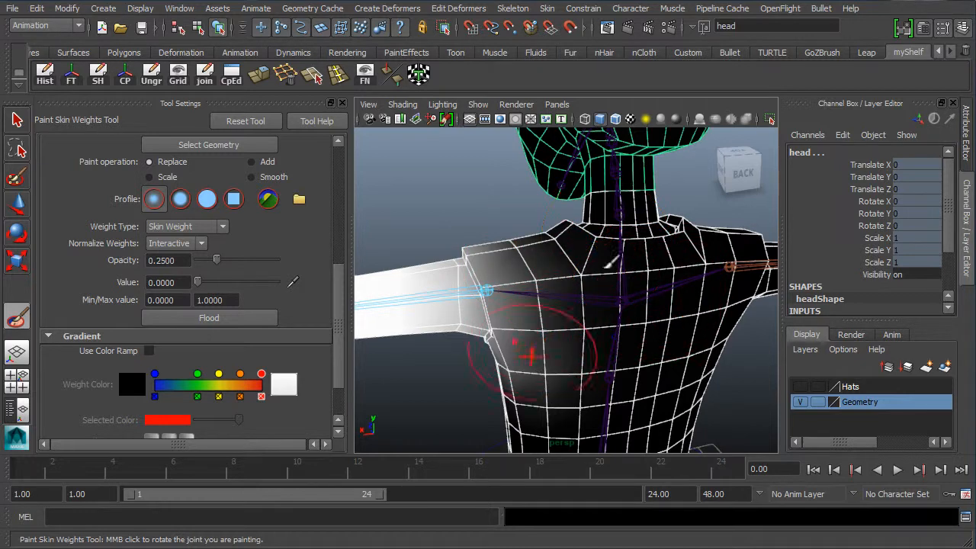
pyautogui.keyDown('alt'); pyautogui.moveTo(527, 349); pyautogui.dragTo(593, 366); pyautogui.keyUp('alt')
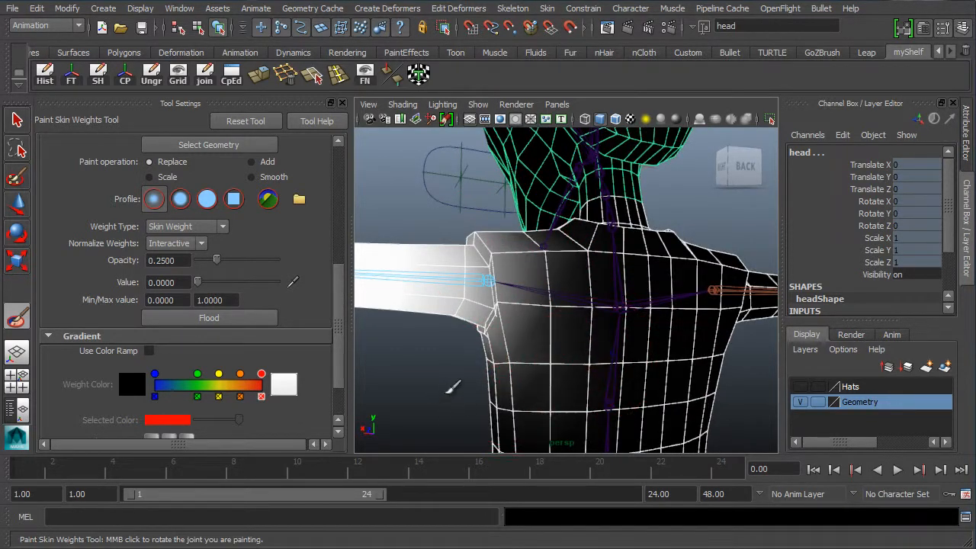
pyautogui.keyDown('alt'); pyautogui.moveTo(452, 388); pyautogui.dragTo(567, 283); pyautogui.keyUp('alt')
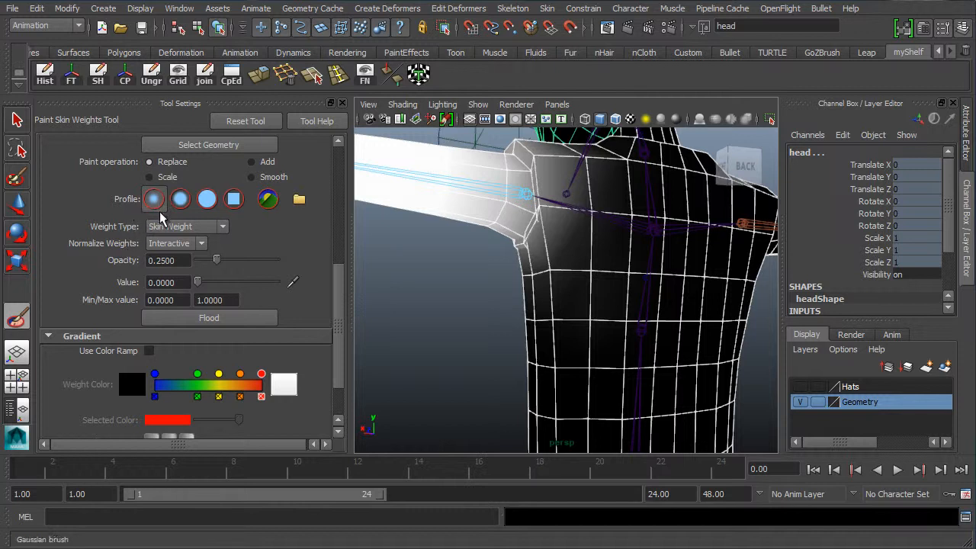
pyautogui.moveTo(558, 195)
pyautogui.mouseDown()
pyautogui.moveTo(560, 181)
pyautogui.moveTo(545, 214)
pyautogui.moveTo(578, 191)
pyautogui.moveTo(518, 284)
pyautogui.mouseUp()
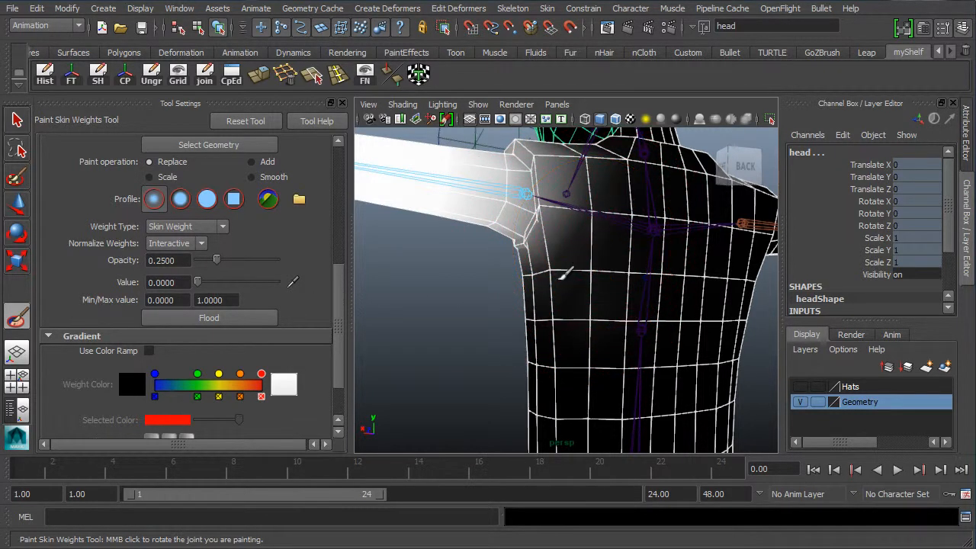
pyautogui.moveTo(541, 298)
pyautogui.keyDown('alt'); pyautogui.mouseDown()
pyautogui.moveTo(562, 266)
pyautogui.moveTo(621, 329)
pyautogui.moveTo(534, 344)
pyautogui.moveTo(491, 281)
pyautogui.moveTo(529, 235)
pyautogui.moveTo(538, 263)
pyautogui.mouseUp(); pyautogui.keyUp('alt')
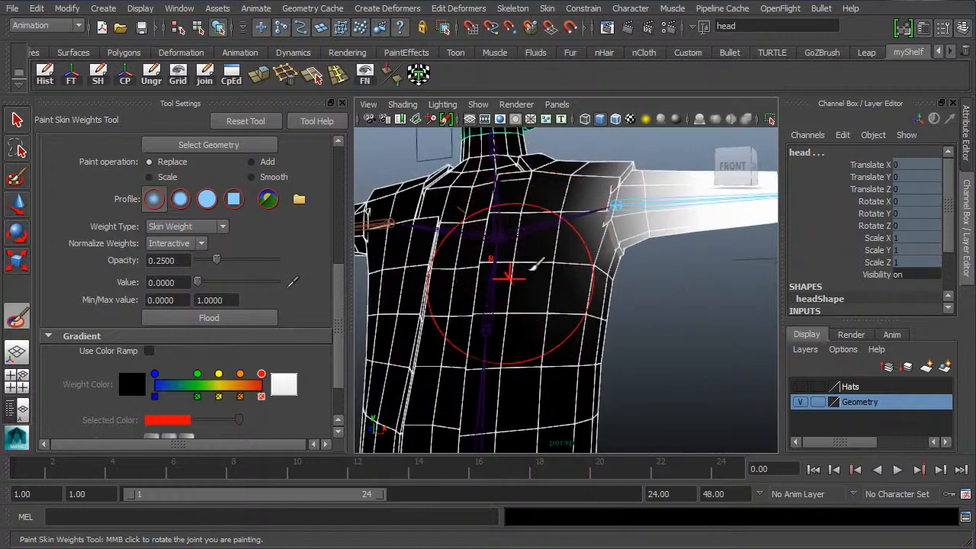
# Check the torso's side, underarm and back from several angles and brush away remaining L_Shoulder_02 influence.
pyautogui.keyDown('alt'); pyautogui.moveTo(483, 302); pyautogui.dragTo(499, 226, button='middle'); pyautogui.keyUp('alt')
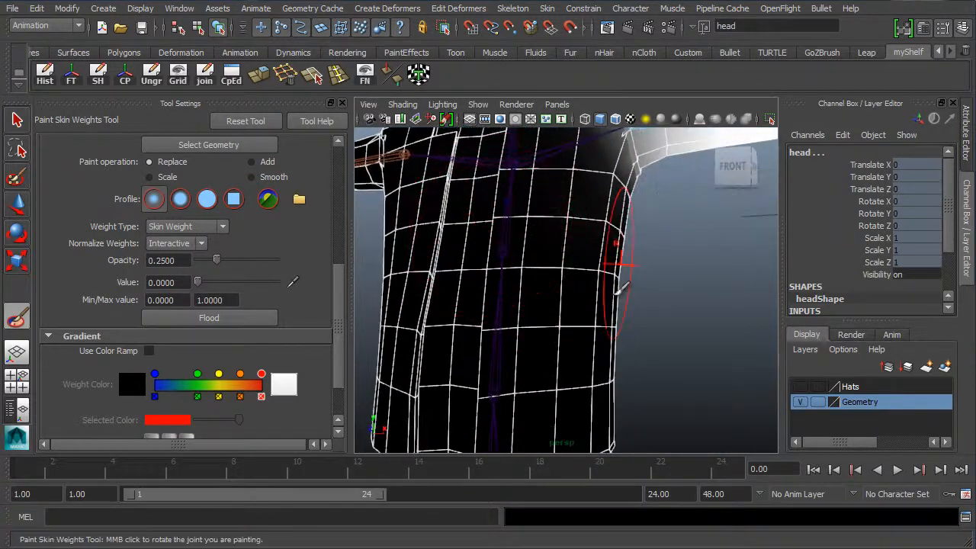
pyautogui.keyDown('alt'); pyautogui.moveTo(580, 327); pyautogui.dragTo(679, 248); pyautogui.keyUp('alt')
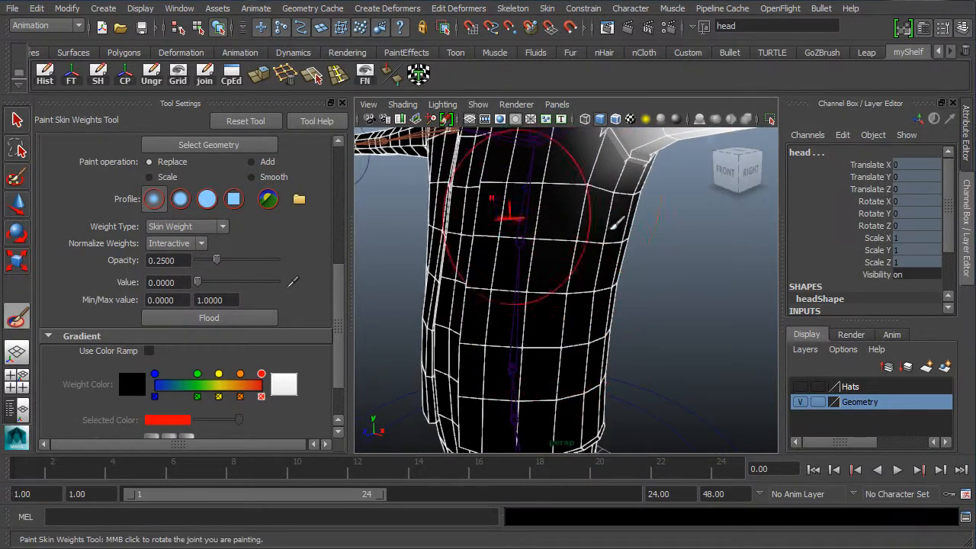
pyautogui.keyDown('alt'); pyautogui.moveTo(540, 225); pyautogui.dragTo(589, 269); pyautogui.keyUp('alt')
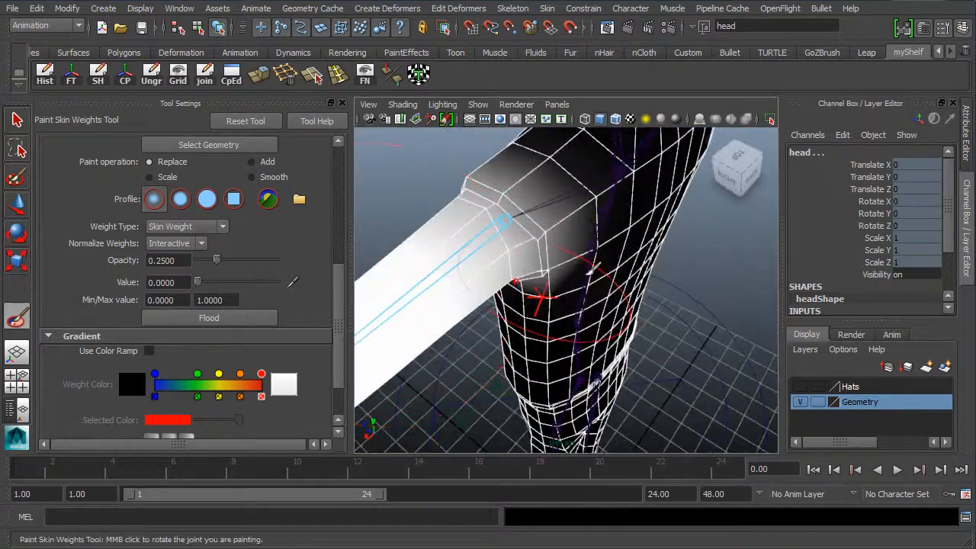
pyautogui.keyDown('alt'); pyautogui.moveTo(461, 279); pyautogui.dragTo(378, 211); pyautogui.keyUp('alt')
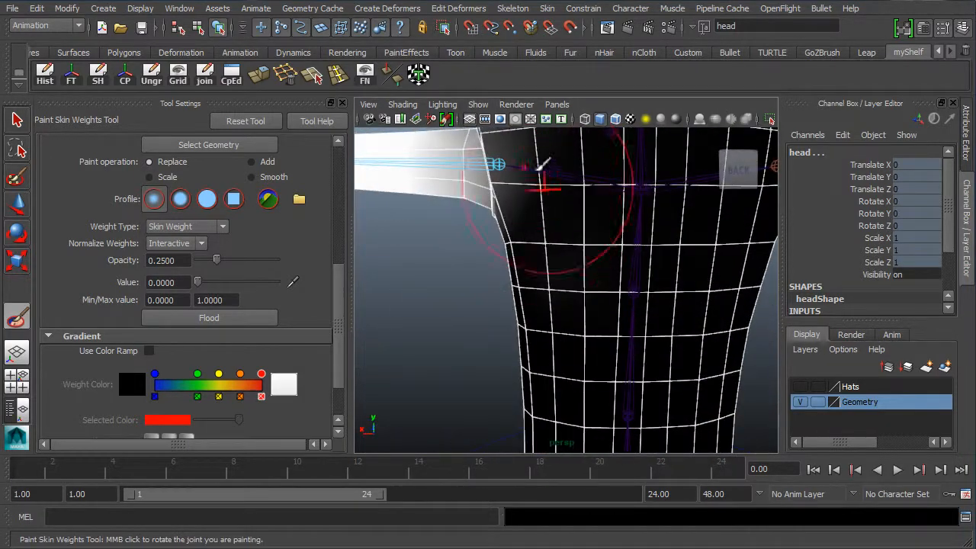
pyautogui.keyDown('alt'); pyautogui.moveTo(561, 270); pyautogui.dragTo(577, 368, button='middle'); pyautogui.keyUp('alt')
pyautogui.keyDown('alt'); pyautogui.moveTo(424, 302); pyautogui.dragTo(519, 313); pyautogui.keyUp('alt')
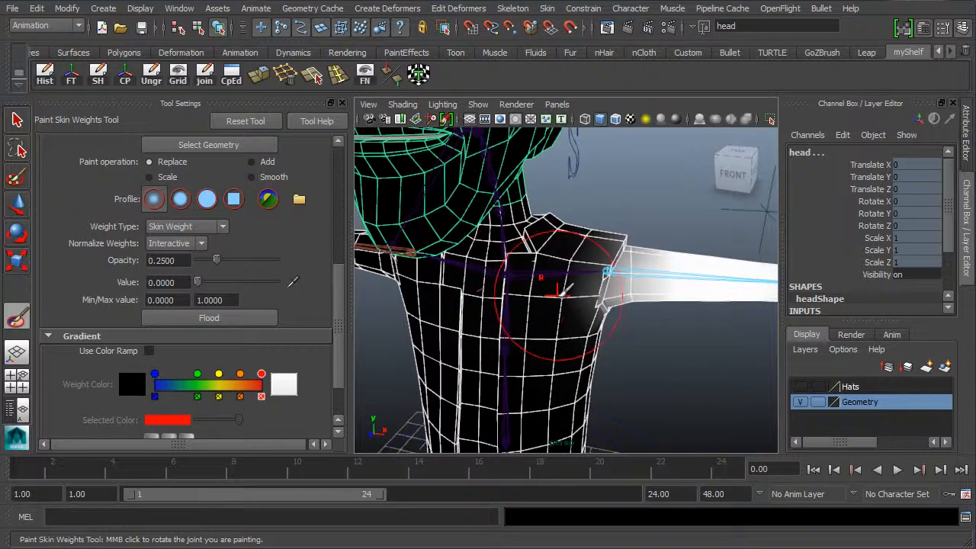
# Switch to the Move Tool, select the left hand control and move it down and inward to bend the arm.
pyautogui.keyDown('alt'); pyautogui.moveTo(569, 328); pyautogui.dragTo(523, 258, button='middle'); pyautogui.keyUp('alt')
pyautogui.keyDown('alt'); pyautogui.moveTo(523, 258); pyautogui.dragTo(481, 283, button='right'); pyautogui.keyUp('alt')
pyautogui.keyDown('alt'); pyautogui.moveTo(481, 284); pyautogui.dragTo(380, 281, button='middle'); pyautogui.keyUp('alt')
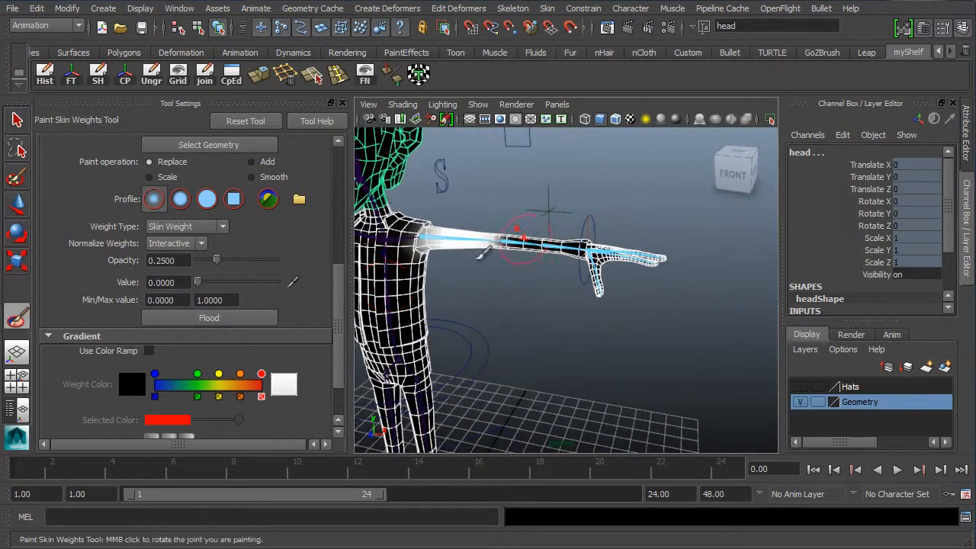
pyautogui.press('w')
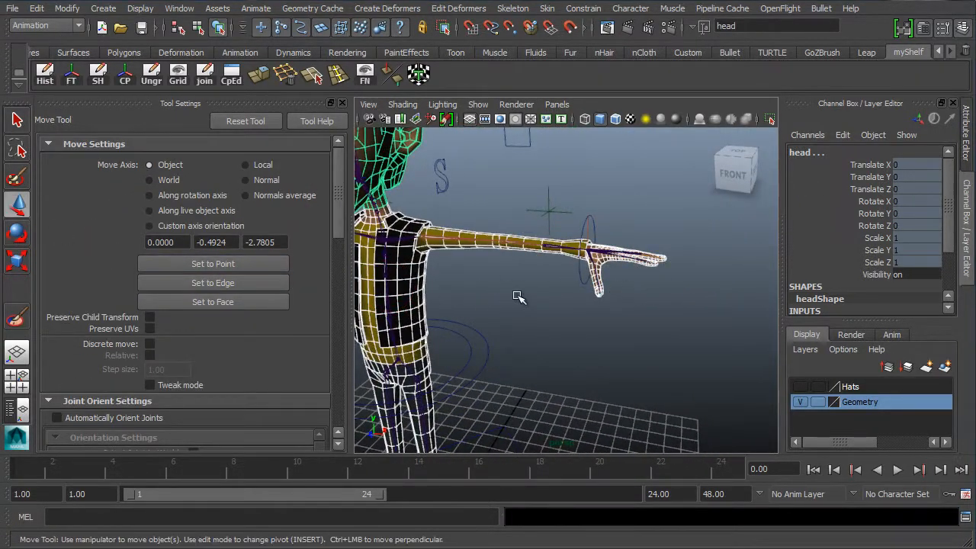
pyautogui.click(578, 277)
pyautogui.keyDown('alt'); pyautogui.moveTo(542, 305); pyautogui.dragTo(569, 264); pyautogui.keyUp('alt')
pyautogui.moveTo(588, 248); pyautogui.dragTo(553, 295)
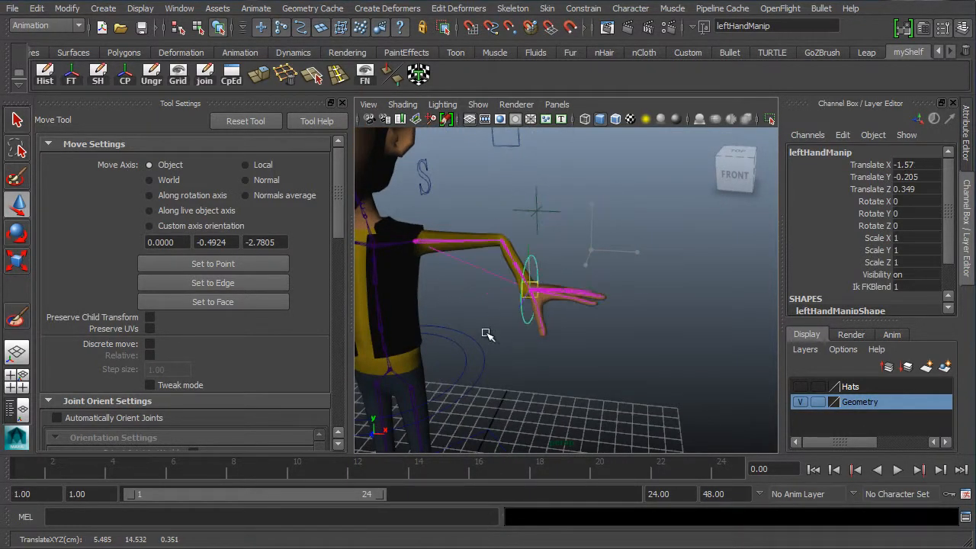
pyautogui.moveTo(487, 334); pyautogui.dragTo(524, 325)
pyautogui.keyDown('alt'); pyautogui.moveTo(494, 301); pyautogui.dragTo(595, 316, button='middle'); pyautogui.keyUp('alt')
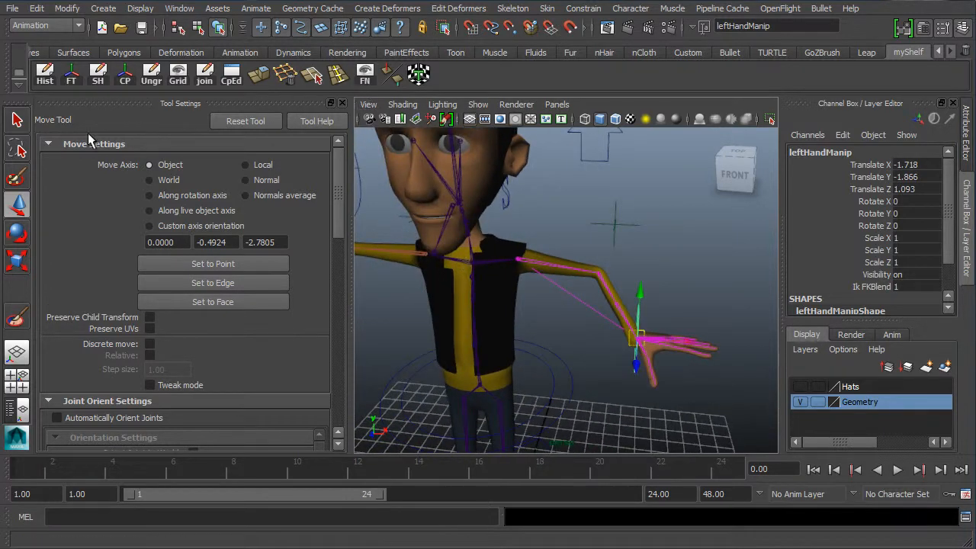
# Close the tool settings, enlarge the viewport and pull the left hand control toward the body to examine the elbow and shoulder deformation.
pyautogui.click(342, 103)
pyautogui.hotkey('ctrl', 'space')
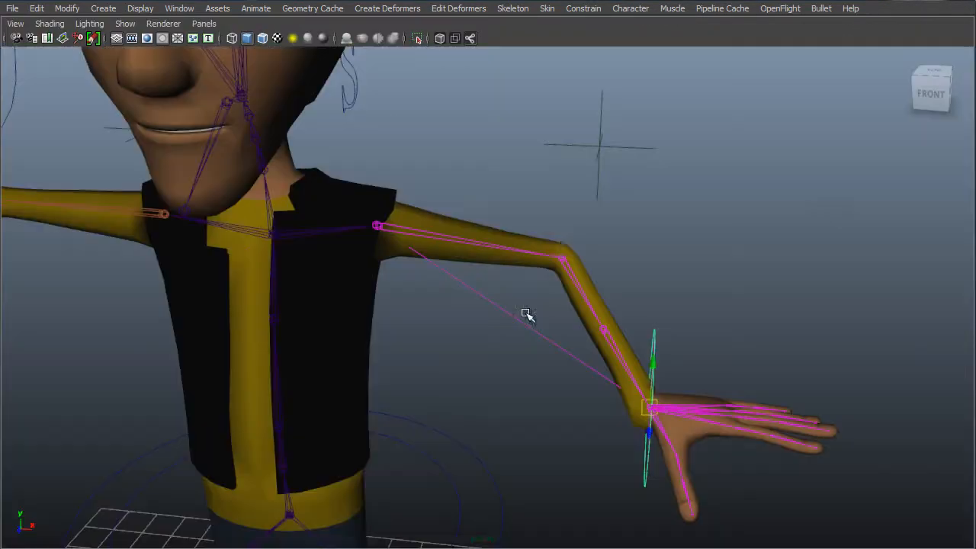
pyautogui.keyDown('alt'); pyautogui.moveTo(809, 310); pyautogui.dragTo(547, 349); pyautogui.keyUp('alt')
pyautogui.moveTo(621, 393); pyautogui.dragTo(454, 302)
pyautogui.keyDown('alt'); pyautogui.moveTo(291, 295); pyautogui.dragTo(380, 302); pyautogui.keyUp('alt')
pyautogui.keyDown('alt'); pyautogui.moveTo(187, 269); pyautogui.dragTo(335, 284, button='middle'); pyautogui.keyUp('alt')
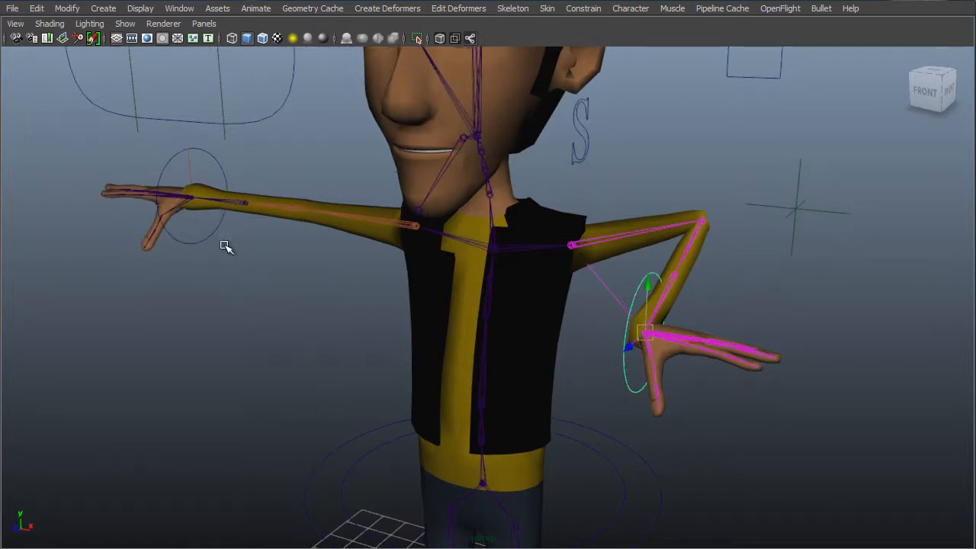
pyautogui.keyDown('alt'); pyautogui.moveTo(225, 246); pyautogui.dragTo(646, 251); pyautogui.keyUp('alt')
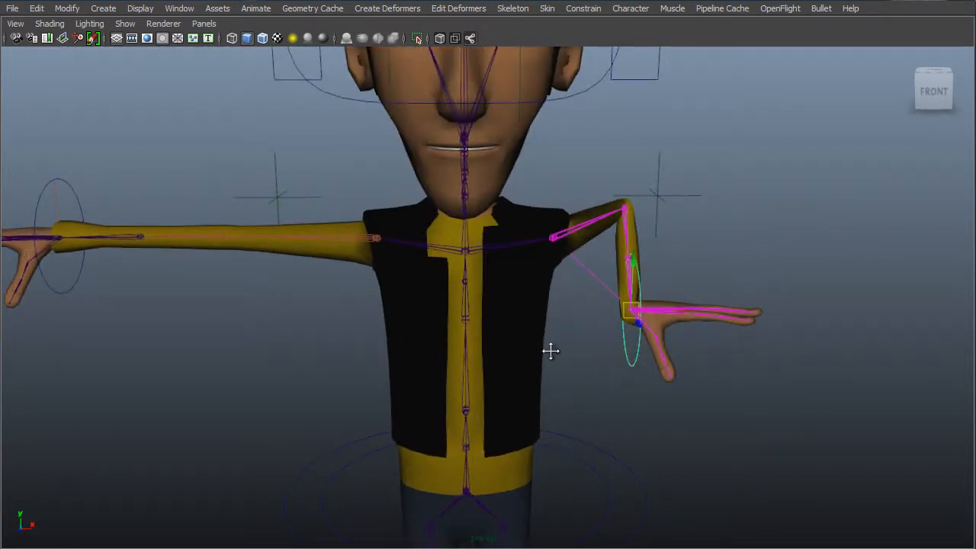
pyautogui.keyDown('alt'); pyautogui.moveTo(551, 350); pyautogui.dragTo(470, 347, button='middle'); pyautogui.keyUp('alt')
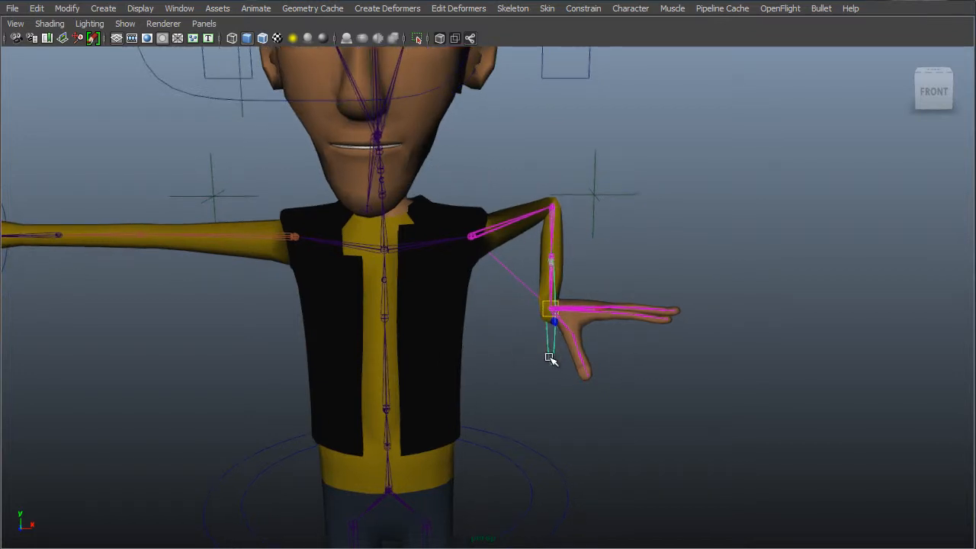
pyautogui.keyDown('alt'); pyautogui.moveTo(479, 271); pyautogui.dragTo(449, 271, button='middle'); pyautogui.keyUp('alt')
pyautogui.keyDown('alt'); pyautogui.moveTo(448, 271); pyautogui.dragTo(485, 326, button='right'); pyautogui.keyUp('alt')
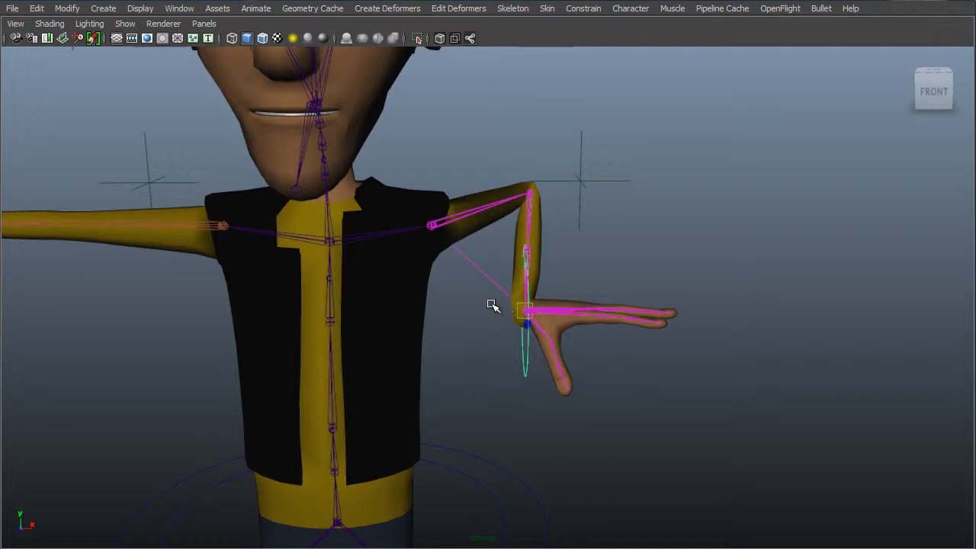
# Restore the full interface layout and reset the left hand control's X, Y and Z translation to 0.
pyautogui.hotkey('ctrl', 'space')
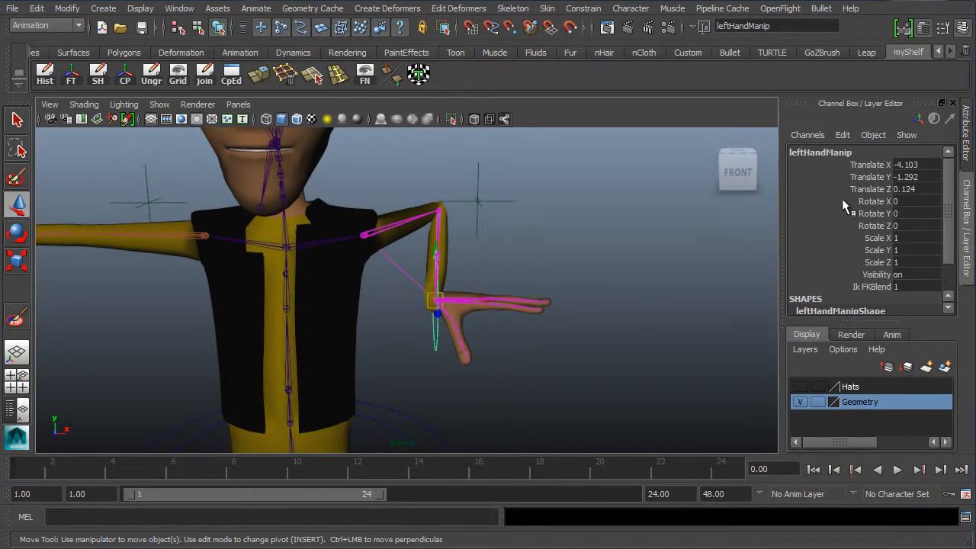
pyautogui.moveTo(921, 166); pyautogui.dragTo(919, 189)
pyautogui.write('0')
pyautogui.press('Return')
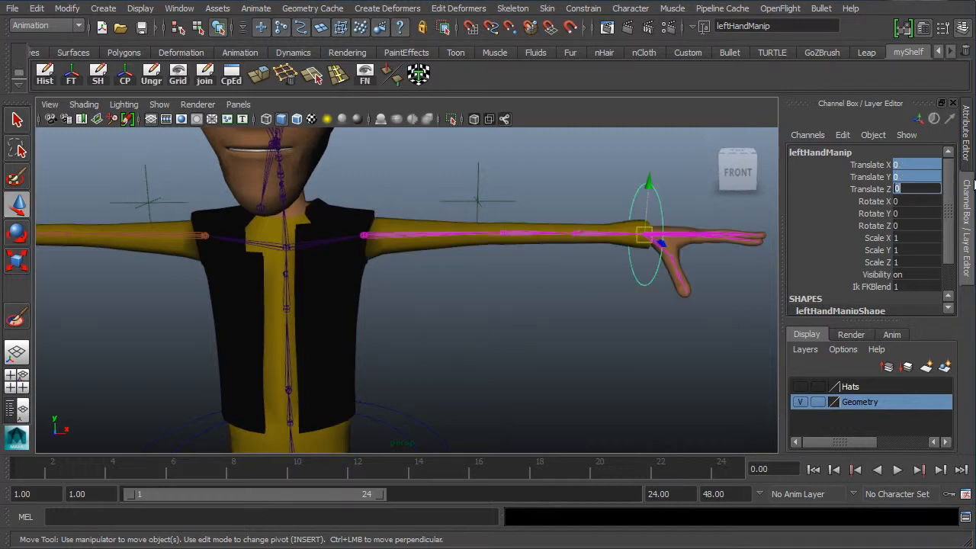
# Lower the left hand control beside the body to test the shoulder deformation, and return its X, Y and Z translation to 0.
pyautogui.keyDown('alt'); pyautogui.moveTo(610, 254); pyautogui.dragTo(427, 271); pyautogui.keyUp('alt')
pyautogui.moveTo(662, 243); pyautogui.dragTo(517, 334)
pyautogui.keyDown('alt'); pyautogui.moveTo(428, 283); pyautogui.dragTo(514, 294, button='right'); pyautogui.keyUp('alt')
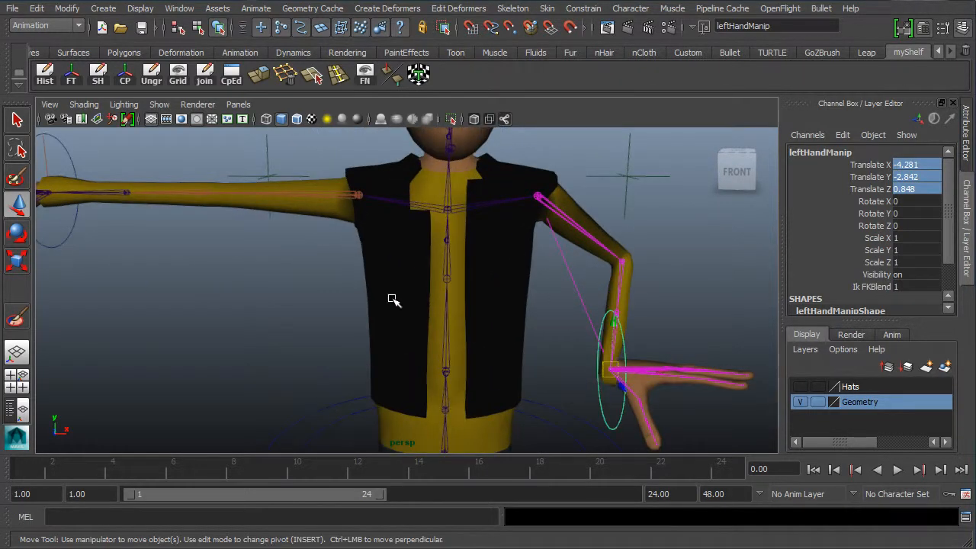
pyautogui.keyDown('alt'); pyautogui.moveTo(392, 299); pyautogui.dragTo(471, 334); pyautogui.keyUp('alt')
pyautogui.moveTo(566, 330); pyautogui.dragTo(526, 335)
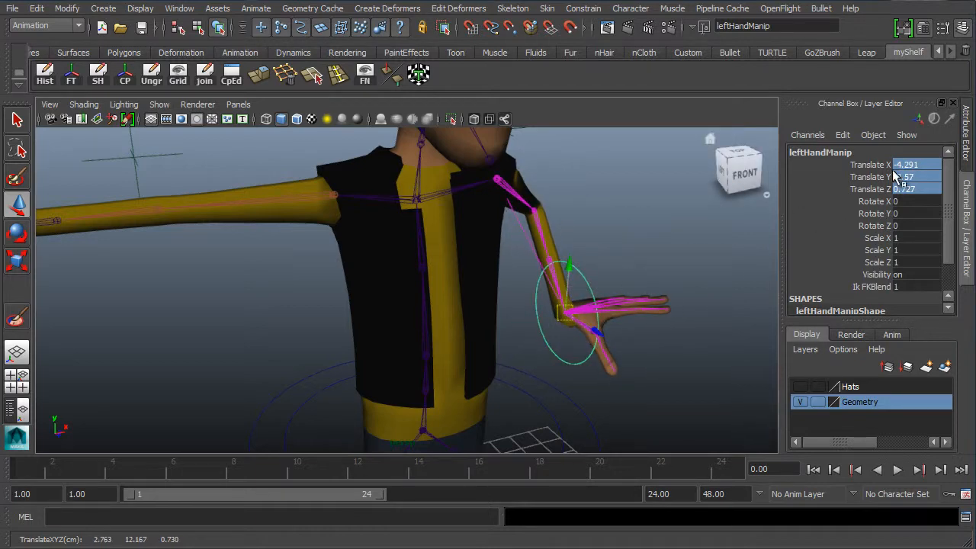
pyautogui.write('0')
pyautogui.press('Return')
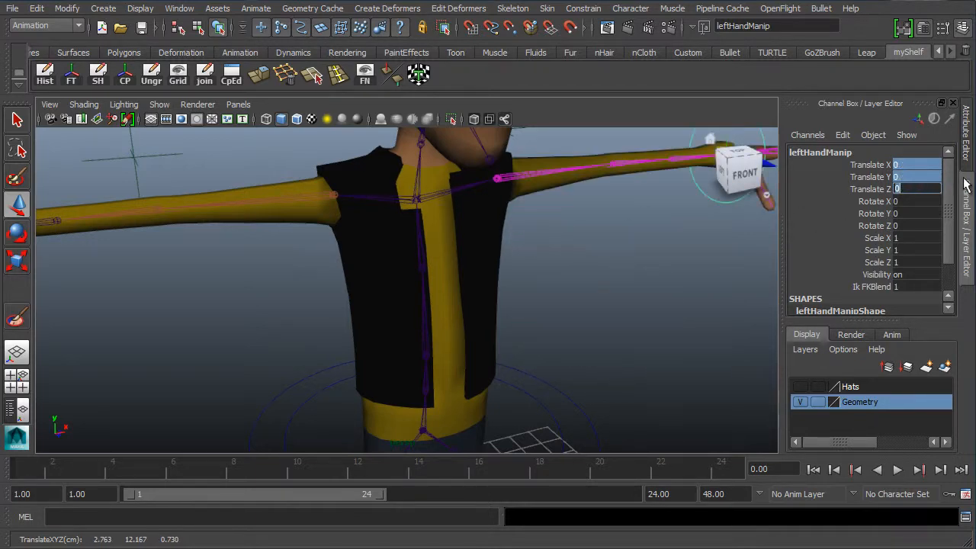
# Select the right hand control and raise it above the shoulder to bend the right arm upward.
pyautogui.keyDown('alt'); pyautogui.moveTo(442, 176); pyautogui.dragTo(357, 98); pyautogui.keyUp('alt')
pyautogui.click(234, 285)
pyautogui.keyDown('alt'); pyautogui.moveTo(497, 245); pyautogui.dragTo(392, 267); pyautogui.keyUp('alt')
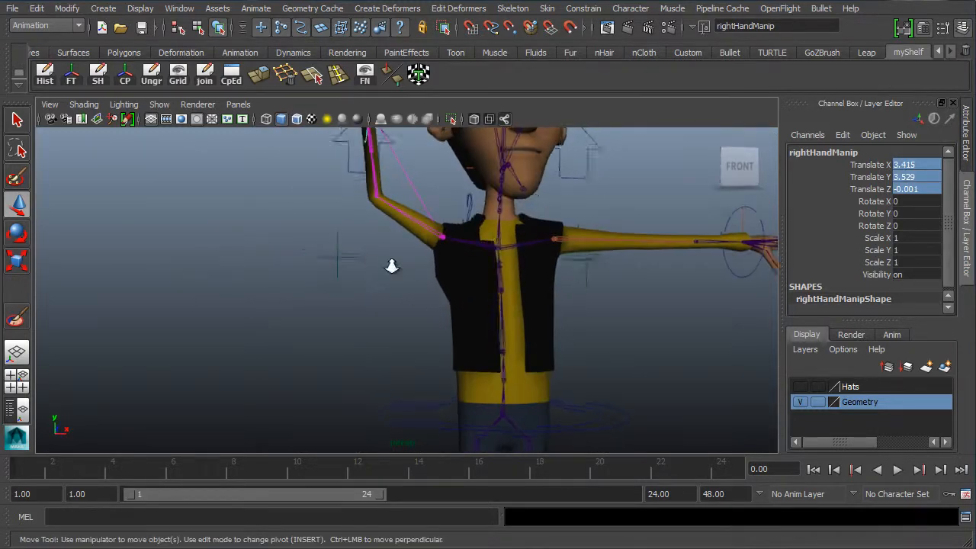
# Select the character's body mesh and open the Paint Skin Weights tool settings with the raised right shoulder in view.
pyautogui.keyDown('alt'); pyautogui.moveTo(392, 267); pyautogui.dragTo(464, 224, button='right'); pyautogui.keyUp('alt')
pyautogui.keyDown('alt'); pyautogui.moveTo(479, 282); pyautogui.dragTo(492, 252); pyautogui.keyUp('alt')
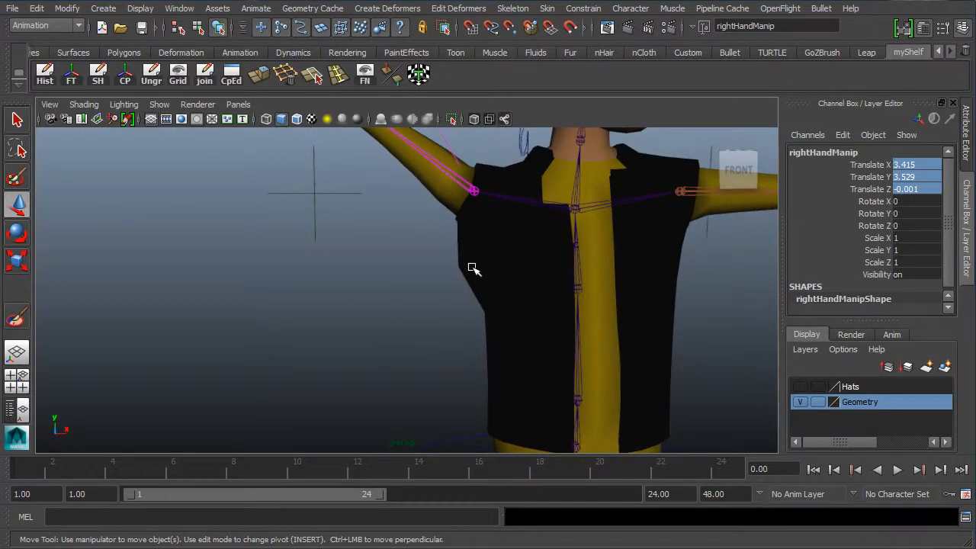
pyautogui.click(473, 268)
pyautogui.keyDown('alt'); pyautogui.moveTo(523, 287); pyautogui.dragTo(435, 218); pyautogui.keyUp('alt')
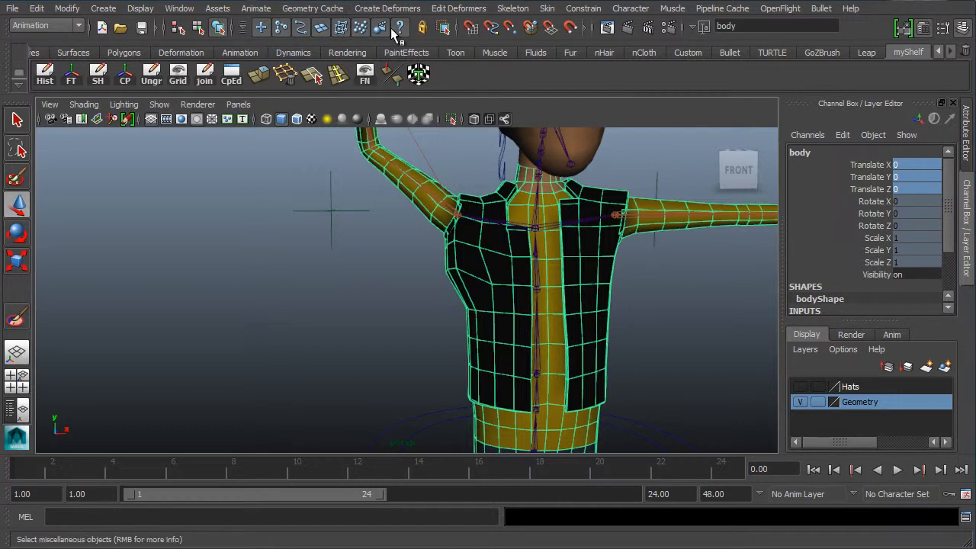
pyautogui.doubleClick(17, 320)
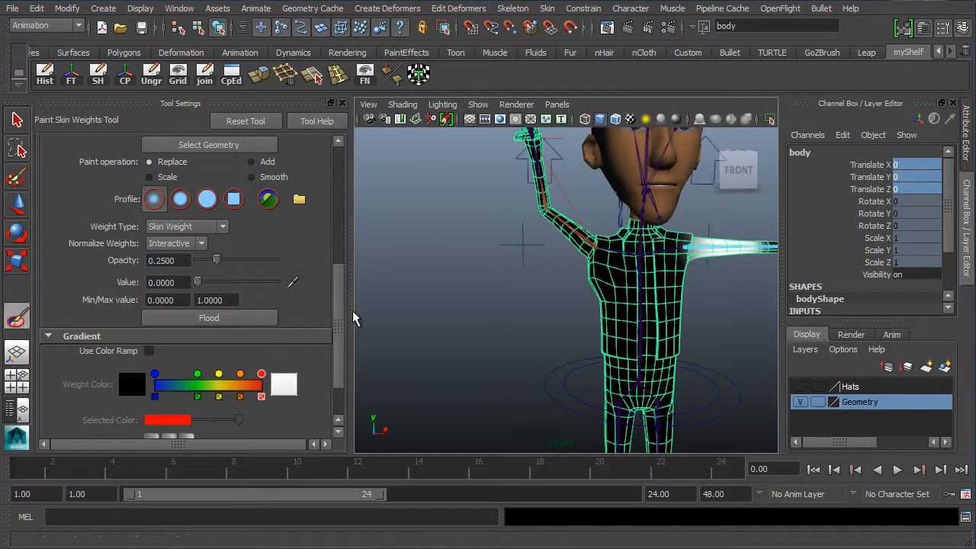
pyautogui.moveTo(488, 301)
pyautogui.keyDown('alt'); pyautogui.mouseDown()
pyautogui.moveTo(517, 312)
pyautogui.moveTo(505, 297)
pyautogui.mouseUp(); pyautogui.keyUp('alt')
pyautogui.keyDown('alt'); pyautogui.moveTo(505, 296); pyautogui.dragTo(601, 302, button='right'); pyautogui.keyUp('alt')
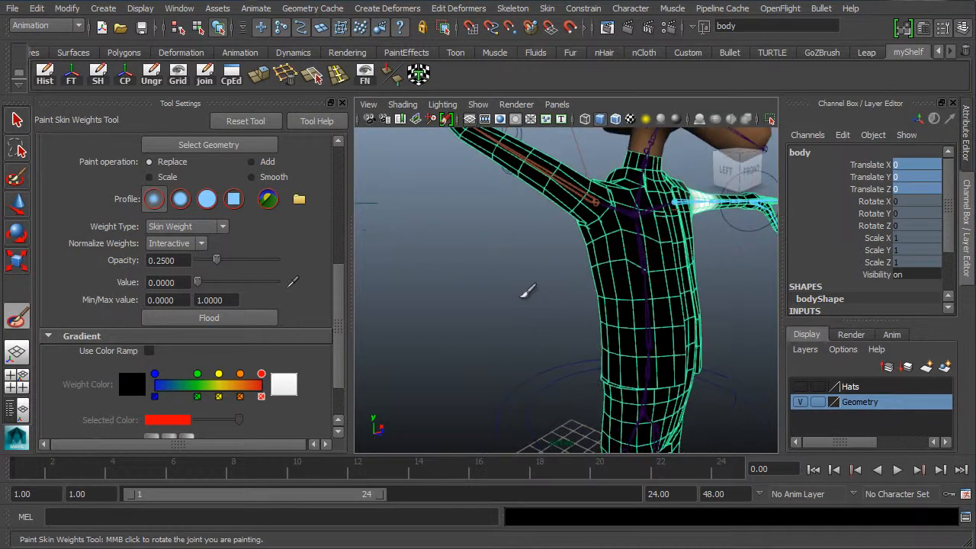
pyautogui.keyDown('alt'); pyautogui.moveTo(527, 290); pyautogui.dragTo(460, 271, button='middle'); pyautogui.keyUp('alt')
pyautogui.moveTo(470, 299)
pyautogui.keyDown('alt'); pyautogui.mouseDown()
pyautogui.moveTo(406, 295)
pyautogui.moveTo(534, 207)
pyautogui.mouseUp(); pyautogui.keyUp('alt')
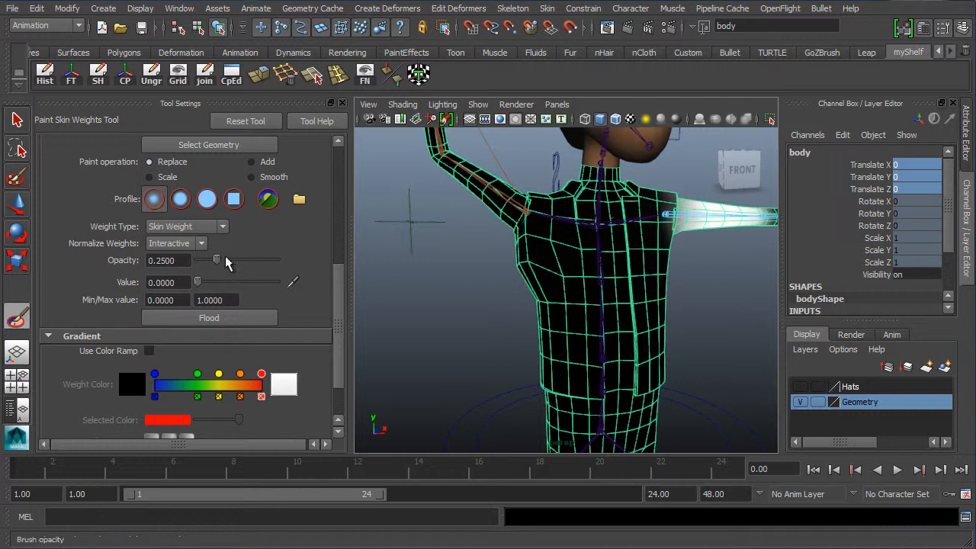
# Choose R_Shoulder_02 in the hierarchy as the influence to paint.
pyautogui.moveTo(336, 301); pyautogui.dragTo(374, 183)
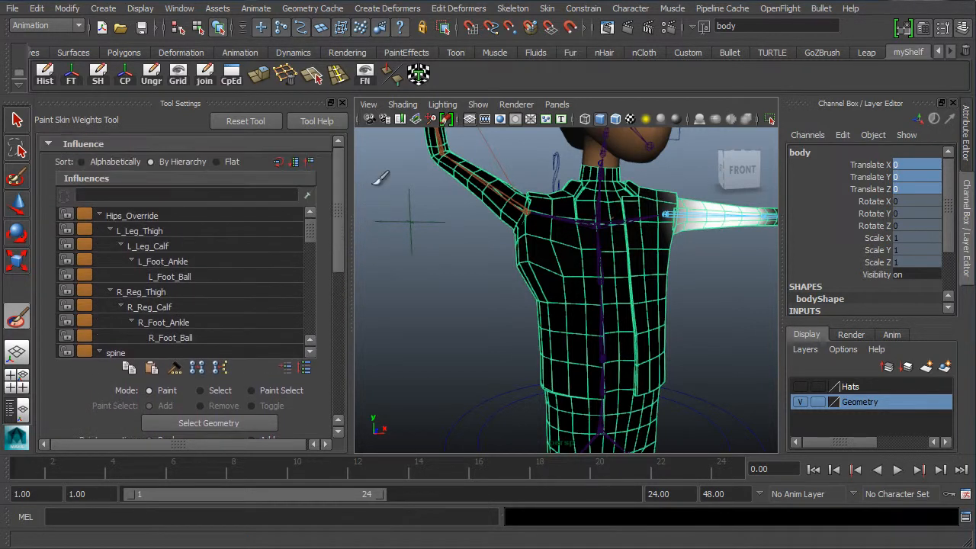
pyautogui.moveTo(310, 232); pyautogui.dragTo(301, 299)
pyautogui.click(182, 234)
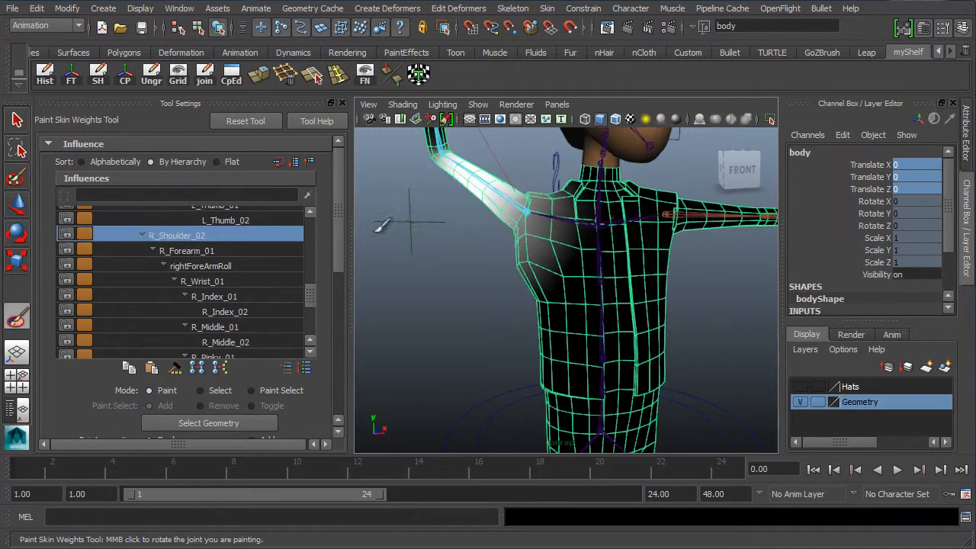
# Paint R_Shoulder_02 influence off the right side of the torso below the armpit, replacing with value 0 at opacity 0.25.
pyautogui.keyDown('alt'); pyautogui.moveTo(511, 279); pyautogui.dragTo(534, 218); pyautogui.keyUp('alt')
pyautogui.keyDown('alt'); pyautogui.moveTo(404, 283); pyautogui.dragTo(495, 290); pyautogui.keyUp('alt')
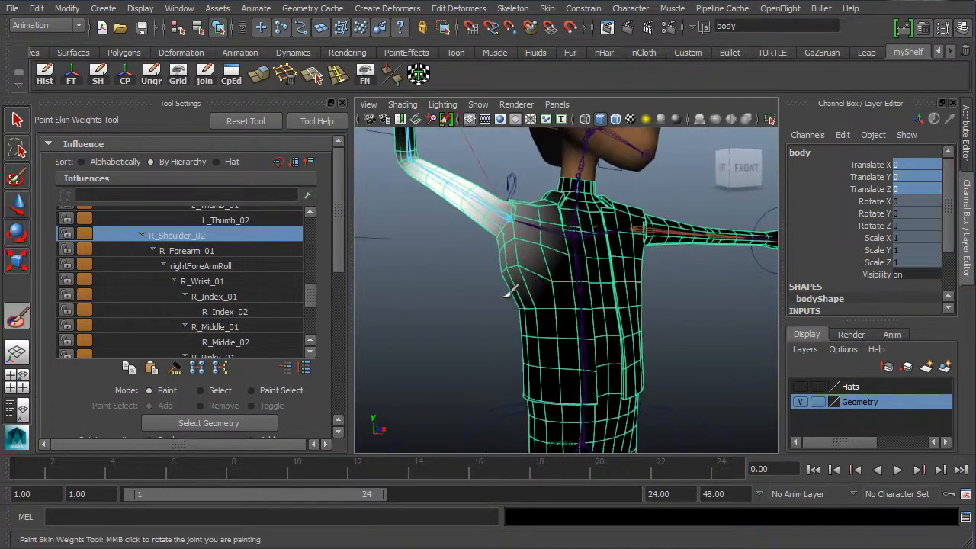
pyautogui.keyDown('alt'); pyautogui.moveTo(496, 289); pyautogui.dragTo(610, 290, button='middle'); pyautogui.keyUp('alt')
pyautogui.keyDown('alt'); pyautogui.moveTo(541, 293); pyautogui.dragTo(621, 305); pyautogui.keyUp('alt')
pyautogui.keyDown('alt'); pyautogui.moveTo(621, 305); pyautogui.dragTo(671, 324, button='right'); pyautogui.keyUp('alt')
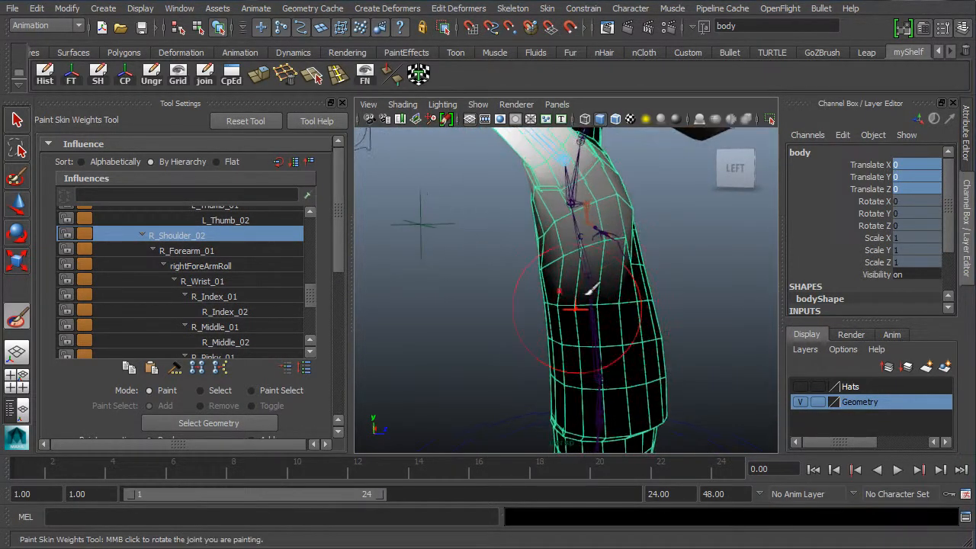
pyautogui.keyDown('alt'); pyautogui.moveTo(476, 369); pyautogui.dragTo(475, 364, button='middle'); pyautogui.keyUp('alt')
pyautogui.moveTo(474, 364)
pyautogui.keyDown('alt'); pyautogui.mouseDown()
pyautogui.moveTo(506, 355)
pyautogui.moveTo(568, 282)
pyautogui.mouseUp(); pyautogui.keyUp('alt')
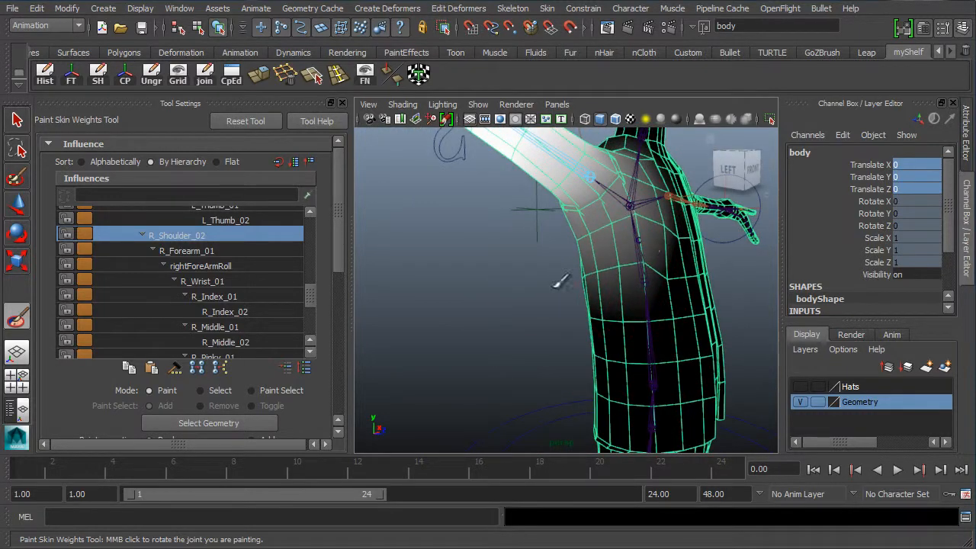
pyautogui.keyDown('alt'); pyautogui.moveTo(700, 206); pyautogui.dragTo(433, 270); pyautogui.keyUp('alt')
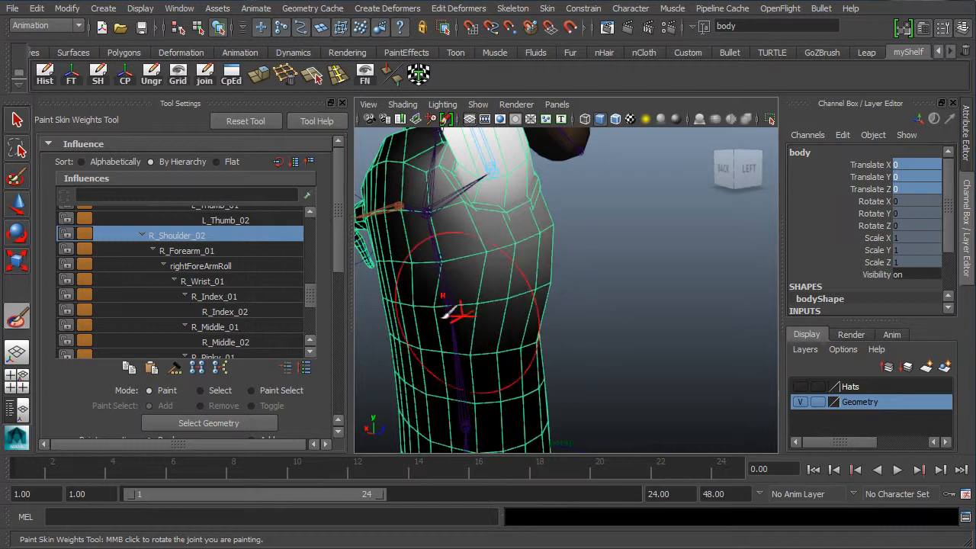
pyautogui.moveTo(549, 298)
pyautogui.keyDown('alt'); pyautogui.mouseDown()
pyautogui.moveTo(514, 317)
pyautogui.moveTo(556, 318)
pyautogui.moveTo(637, 297)
pyautogui.moveTo(559, 331)
pyautogui.moveTo(544, 272)
pyautogui.moveTo(621, 293)
pyautogui.mouseUp(); pyautogui.keyUp('alt')
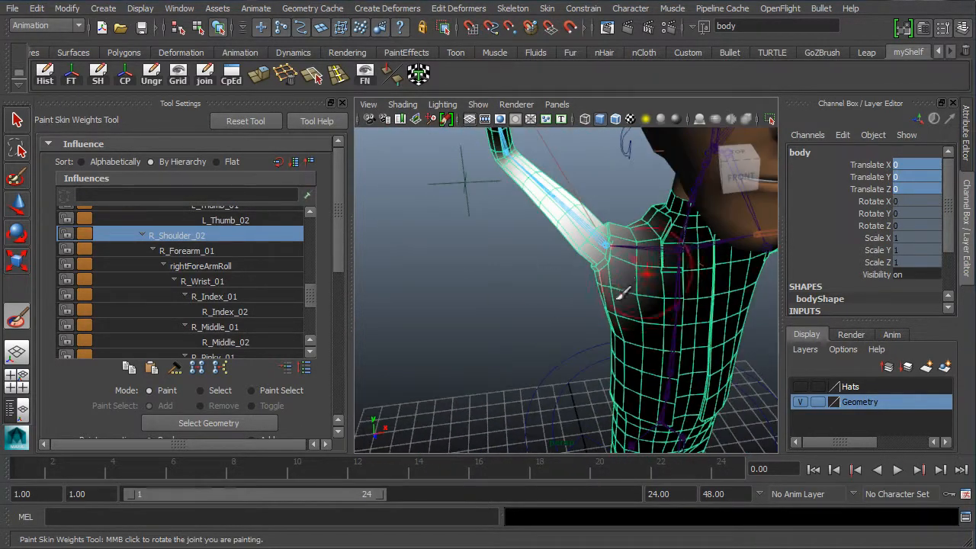
# Remove R_Shoulder_02 influence from the chest, shoulder top and upper back around the raised right arm.
pyautogui.moveTo(539, 329)
pyautogui.keyDown('alt'); pyautogui.mouseDown()
pyautogui.moveTo(643, 305)
pyautogui.moveTo(714, 310)
pyautogui.moveTo(535, 311)
pyautogui.moveTo(505, 275)
pyautogui.moveTo(510, 288)
pyautogui.mouseUp(); pyautogui.keyUp('alt')
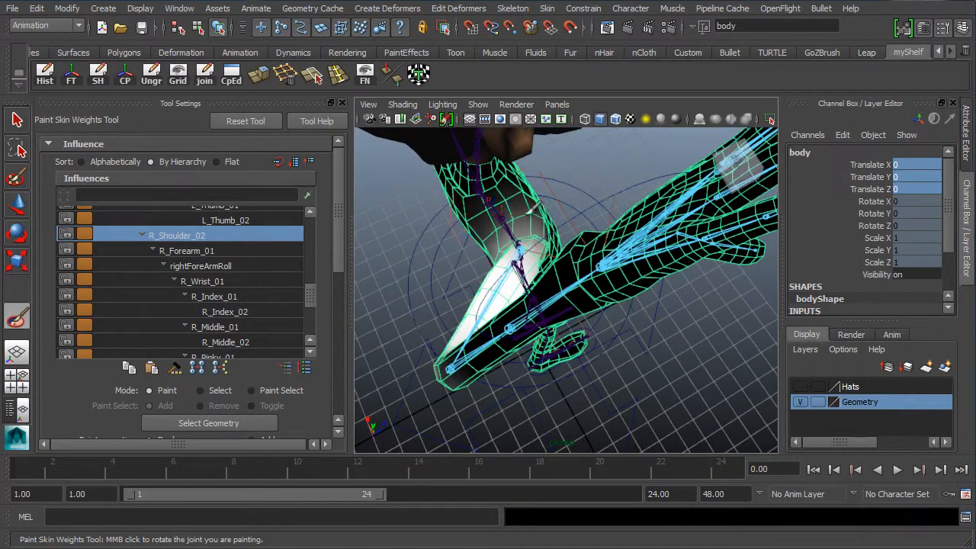
pyautogui.keyDown('alt'); pyautogui.moveTo(589, 214); pyautogui.dragTo(588, 245); pyautogui.keyUp('alt')
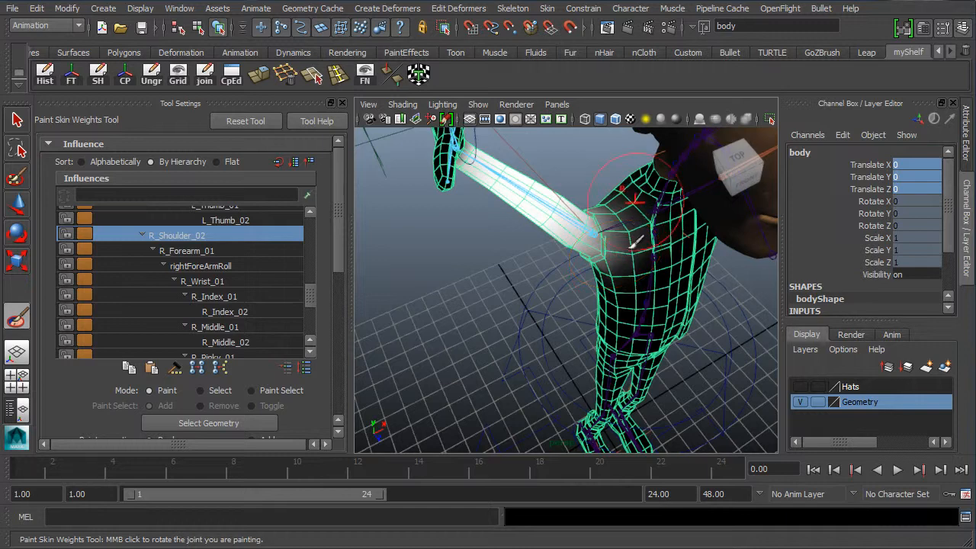
pyautogui.moveTo(562, 320)
pyautogui.keyDown('alt'); pyautogui.mouseDown()
pyautogui.moveTo(679, 331)
pyautogui.moveTo(616, 327)
pyautogui.moveTo(563, 237)
pyautogui.moveTo(606, 268)
pyautogui.moveTo(580, 244)
pyautogui.moveTo(541, 251)
pyautogui.moveTo(526, 231)
pyautogui.mouseUp(); pyautogui.keyUp('alt')
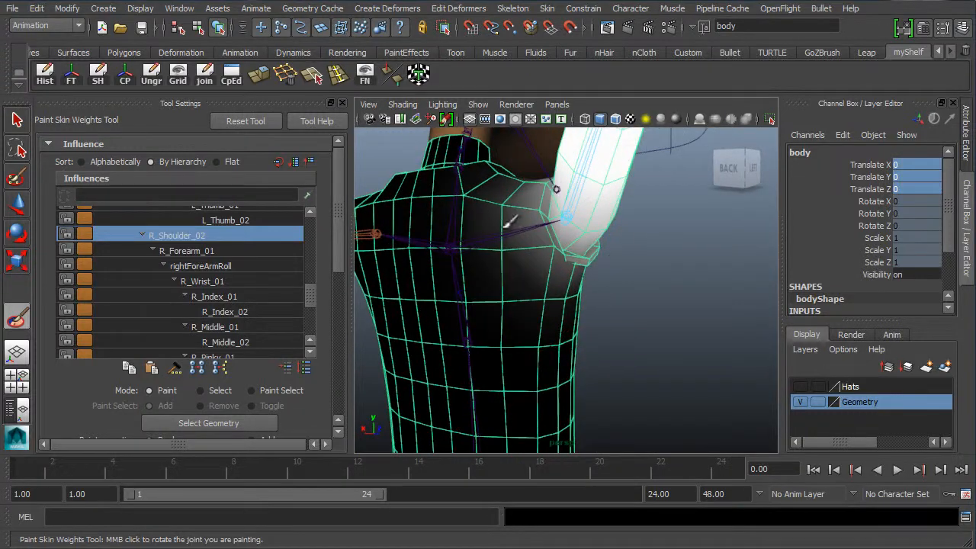
pyautogui.moveTo(595, 270)
pyautogui.keyDown('alt'); pyautogui.mouseDown()
pyautogui.moveTo(508, 279)
pyautogui.moveTo(500, 239)
pyautogui.moveTo(565, 283)
pyautogui.moveTo(542, 328)
pyautogui.moveTo(490, 333)
pyautogui.mouseUp(); pyautogui.keyUp('alt')
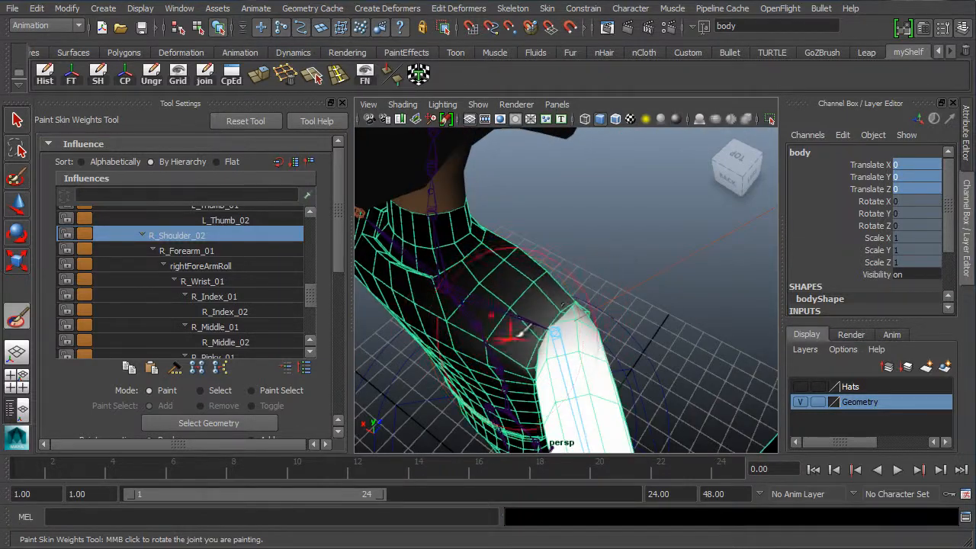
pyautogui.keyDown('alt'); pyautogui.moveTo(532, 305); pyautogui.dragTo(517, 197); pyautogui.keyUp('alt')
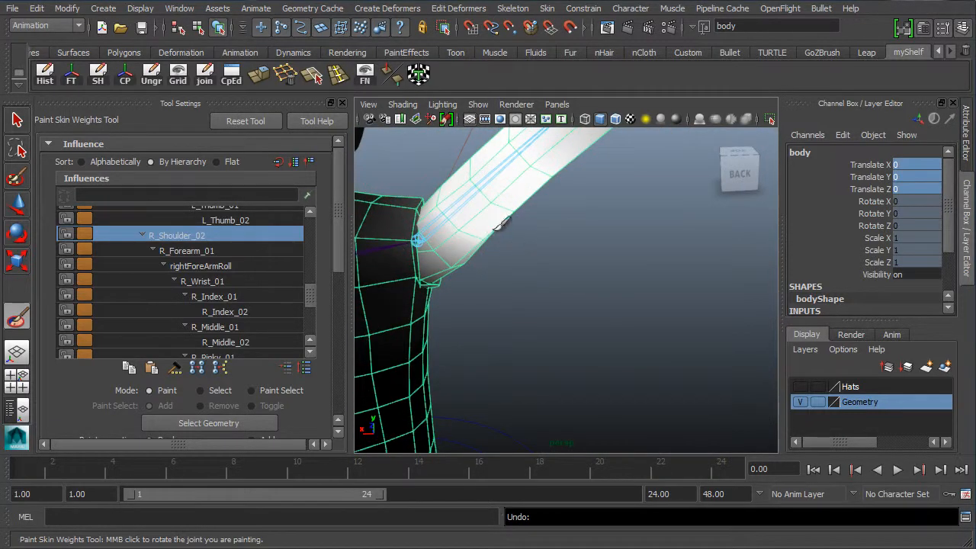
# Rotate the R_Shoulder_02 joint to test the arm bend, and examine the weights behind the right armpit up close.
pyautogui.moveTo(497, 226)
pyautogui.mouseDown(button='middle')
pyautogui.moveTo(556, 301)
pyautogui.moveTo(502, 251)
pyautogui.mouseUp(button='middle')
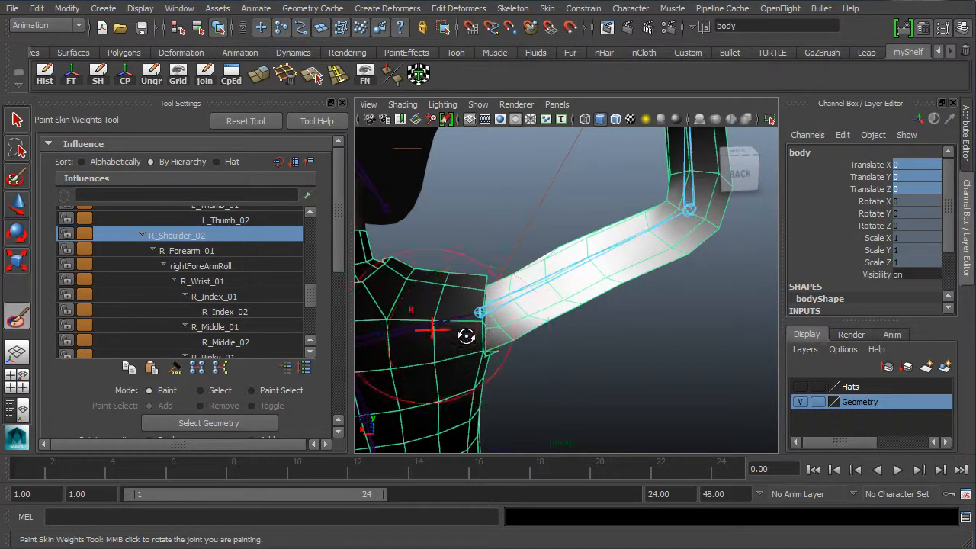
pyautogui.keyDown('alt'); pyautogui.moveTo(466, 336); pyautogui.dragTo(511, 331); pyautogui.keyUp('alt')
pyautogui.moveTo(507, 333); pyautogui.dragTo(451, 329, button='middle')
pyautogui.moveTo(450, 329)
pyautogui.keyDown('alt'); pyautogui.mouseDown()
pyautogui.moveTo(387, 316)
pyautogui.moveTo(405, 311)
pyautogui.mouseUp(); pyautogui.keyUp('alt')
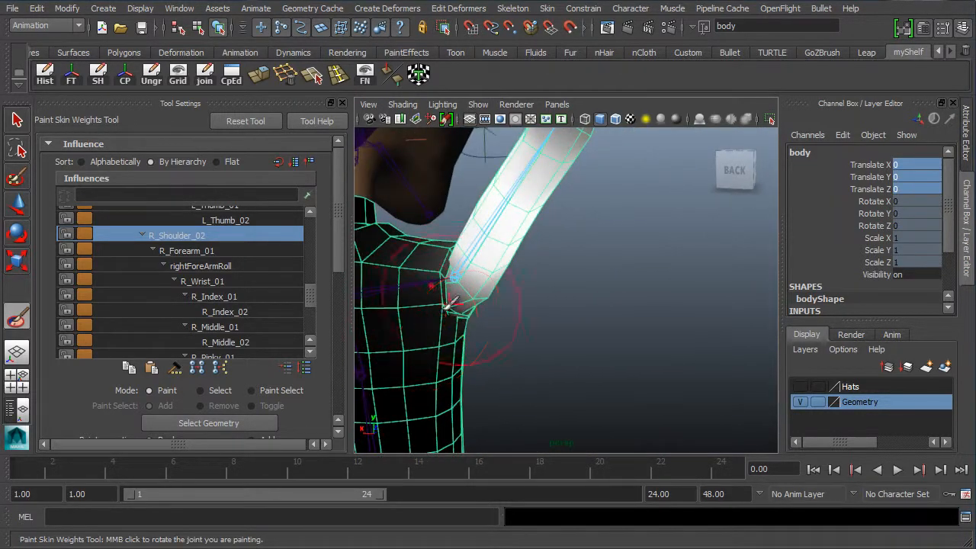
pyautogui.keyDown('alt'); pyautogui.moveTo(559, 317); pyautogui.dragTo(578, 310, button='middle'); pyautogui.keyUp('alt')
pyautogui.scroll(5, 577, 310)
pyautogui.moveTo(526, 328)
pyautogui.keyDown('alt'); pyautogui.mouseDown()
pyautogui.moveTo(440, 341)
pyautogui.moveTo(478, 306)
pyautogui.moveTo(458, 333)
pyautogui.moveTo(484, 312)
pyautogui.moveTo(467, 324)
pyautogui.moveTo(646, 320)
pyautogui.moveTo(578, 318)
pyautogui.moveTo(669, 340)
pyautogui.moveTo(578, 338)
pyautogui.moveTo(581, 310)
pyautogui.moveTo(663, 347)
pyautogui.moveTo(577, 338)
pyautogui.moveTo(689, 310)
pyautogui.moveTo(648, 328)
pyautogui.moveTo(710, 334)
pyautogui.moveTo(649, 359)
pyautogui.moveTo(697, 333)
pyautogui.moveTo(458, 336)
pyautogui.moveTo(634, 335)
pyautogui.mouseUp(); pyautogui.keyUp('alt')
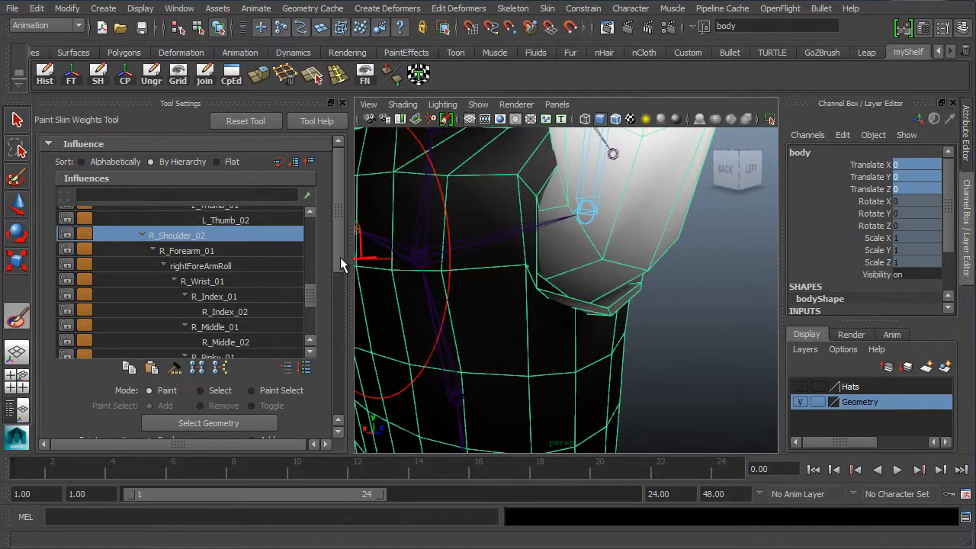
# Set the paint operation to Smooth and soften the R_Shoulder_02 weights around the back of the shoulder and armpit.
pyautogui.moveTo(340, 257); pyautogui.dragTo(342, 344)
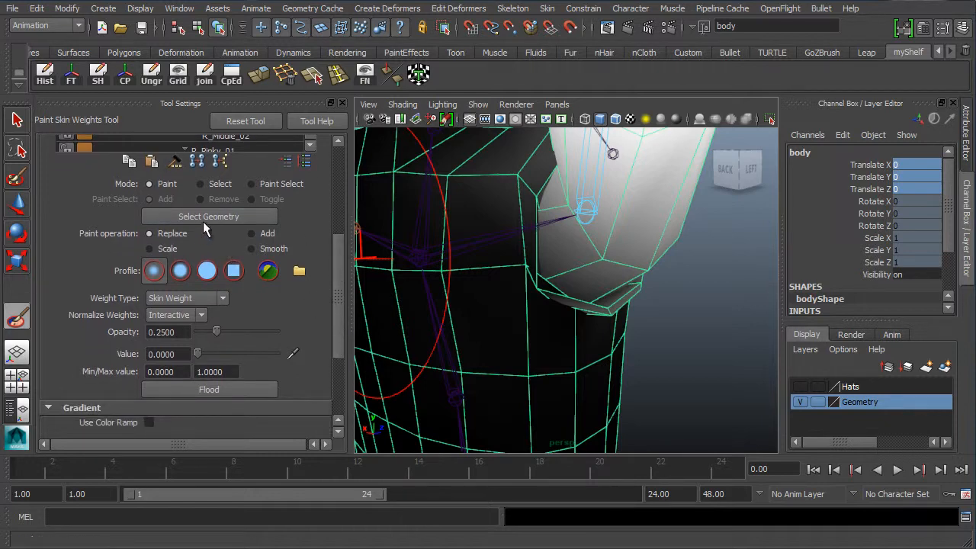
pyautogui.click(252, 249)
pyautogui.keyDown('alt'); pyautogui.moveTo(484, 257); pyautogui.dragTo(679, 276); pyautogui.keyUp('alt')
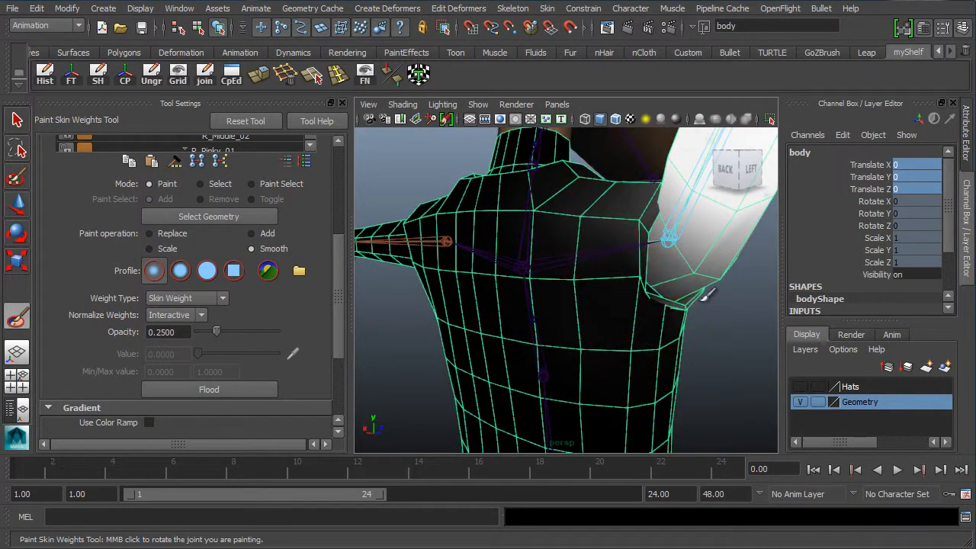
pyautogui.moveTo(723, 307)
pyautogui.keyDown('alt'); pyautogui.mouseDown()
pyautogui.moveTo(572, 311)
pyautogui.moveTo(706, 183)
pyautogui.mouseUp(); pyautogui.keyUp('alt')
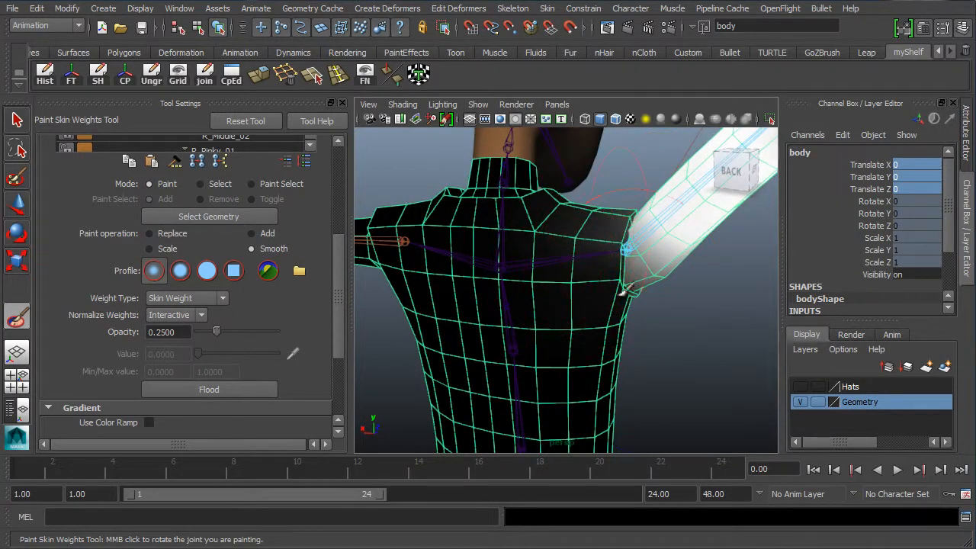
pyautogui.moveTo(684, 276)
pyautogui.keyDown('alt'); pyautogui.mouseDown()
pyautogui.moveTo(631, 243)
pyautogui.moveTo(556, 246)
pyautogui.mouseUp(); pyautogui.keyUp('alt')
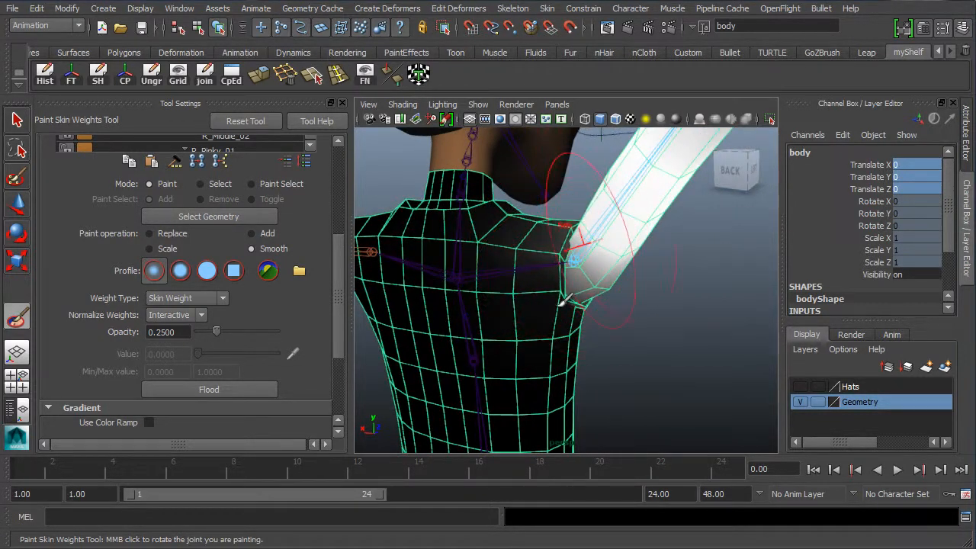
pyautogui.keyDown('alt'); pyautogui.moveTo(563, 328); pyautogui.dragTo(685, 295); pyautogui.keyUp('alt')
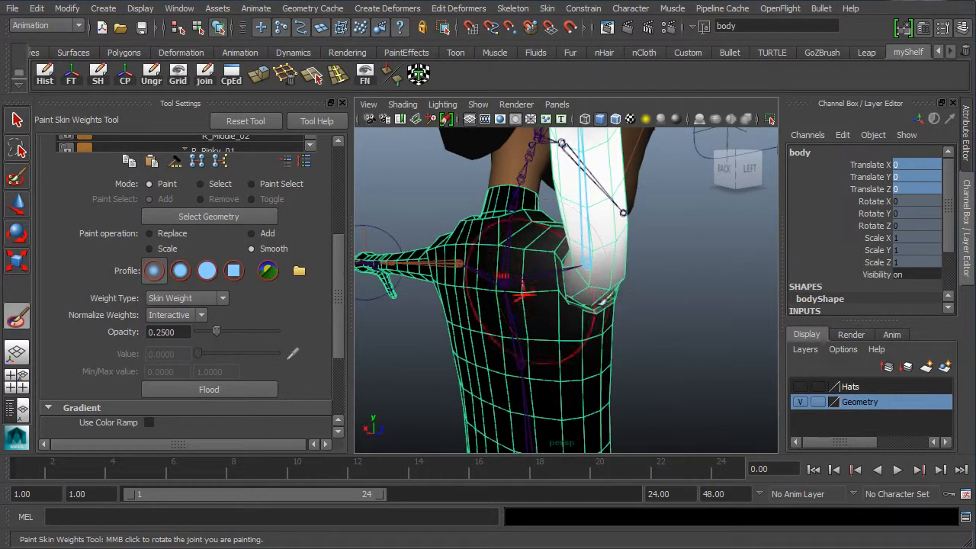
pyautogui.keyDown('alt'); pyautogui.moveTo(584, 315); pyautogui.dragTo(527, 256); pyautogui.keyUp('alt')
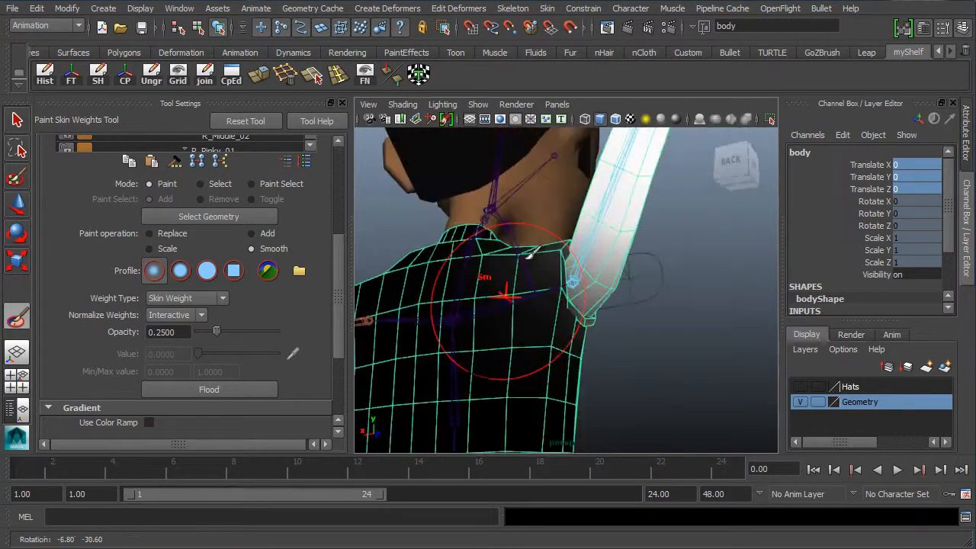
pyautogui.keyDown('alt'); pyautogui.moveTo(534, 263); pyautogui.dragTo(500, 310, button='right'); pyautogui.keyUp('alt')
pyautogui.moveTo(501, 309)
pyautogui.keyDown('alt'); pyautogui.mouseDown()
pyautogui.moveTo(552, 315)
pyautogui.moveTo(422, 340)
pyautogui.moveTo(467, 239)
pyautogui.moveTo(583, 273)
pyautogui.mouseUp(); pyautogui.keyUp('alt')
# Select the right hand control with the Move tool and lower the raised arm to test the shoulder deformation.
pyautogui.press('w')
pyautogui.click(483, 218)
pyautogui.moveTo(542, 225); pyautogui.dragTo(722, 331)
pyautogui.keyDown('alt'); pyautogui.moveTo(562, 297); pyautogui.dragTo(465, 340); pyautogui.keyUp('alt')
pyautogui.keyDown('alt'); pyautogui.moveTo(464, 340); pyautogui.dragTo(569, 338, button='right'); pyautogui.keyUp('alt')
pyautogui.keyDown('alt'); pyautogui.moveTo(569, 337); pyautogui.dragTo(514, 322); pyautogui.keyUp('alt')
# Reselect the body mesh, reactivate Paint Skin Weights and adjust the brush size for the right armpit.
pyautogui.click(389, 280)
pyautogui.keyDown('alt'); pyautogui.moveTo(389, 280); pyautogui.dragTo(102, 374); pyautogui.keyUp('alt')
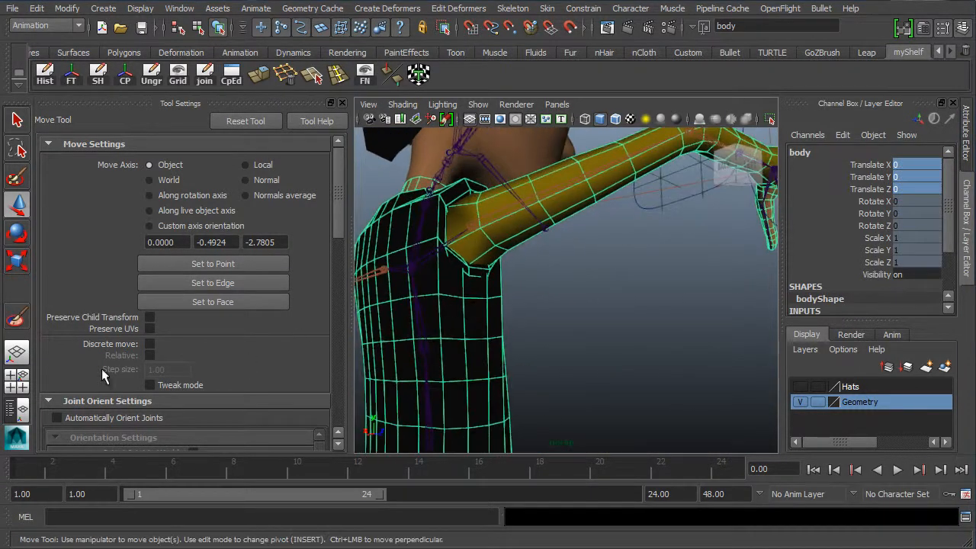
pyautogui.click(17, 320)
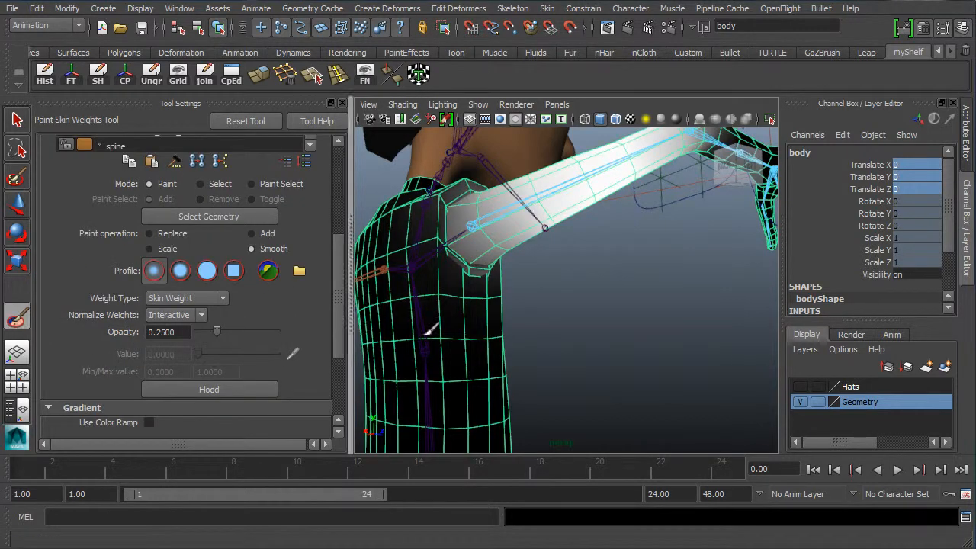
pyautogui.moveTo(432, 331)
pyautogui.keyDown('alt'); pyautogui.mouseDown()
pyautogui.moveTo(422, 310)
pyautogui.moveTo(504, 311)
pyautogui.mouseUp(); pyautogui.keyUp('alt')
pyautogui.keyDown('alt'); pyautogui.moveTo(503, 311); pyautogui.dragTo(648, 308, button='right'); pyautogui.keyUp('alt')
pyautogui.keyDown('alt'); pyautogui.moveTo(511, 282); pyautogui.dragTo(559, 308, button='middle'); pyautogui.keyUp('alt')
pyautogui.moveTo(559, 309)
pyautogui.keyDown('alt'); pyautogui.mouseDown()
pyautogui.moveTo(669, 148)
pyautogui.moveTo(554, 305)
pyautogui.moveTo(557, 294)
pyautogui.mouseUp(); pyautogui.keyUp('alt')
pyautogui.moveTo(489, 277)
pyautogui.keyDown('alt'); pyautogui.mouseDown()
pyautogui.moveTo(531, 286)
pyautogui.moveTo(494, 306)
pyautogui.moveTo(506, 271)
pyautogui.mouseUp(); pyautogui.keyUp('alt')
pyautogui.press('b')
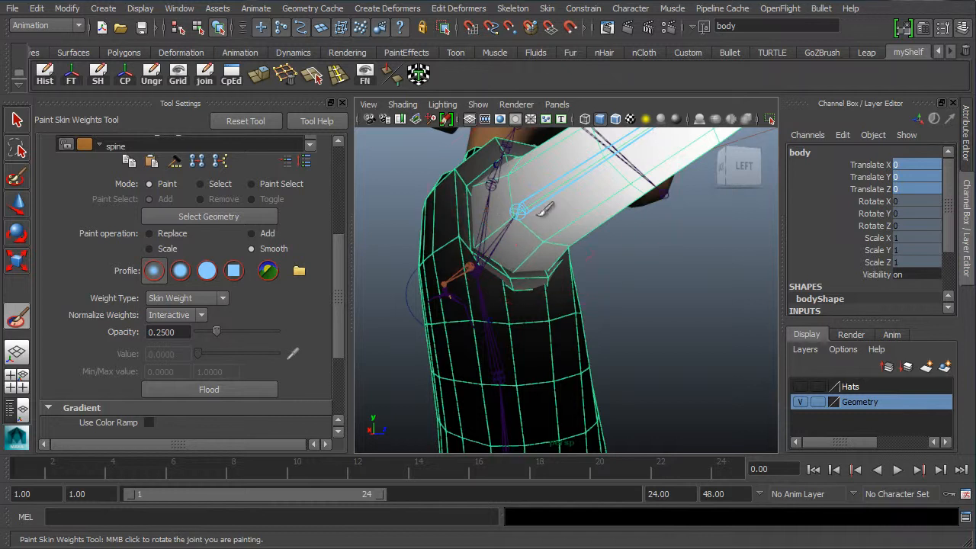
# Add R_Shoulder_02 influence around the right armpit and shoulder seam with opacity 0.1 and value 1.
pyautogui.click(172, 235)
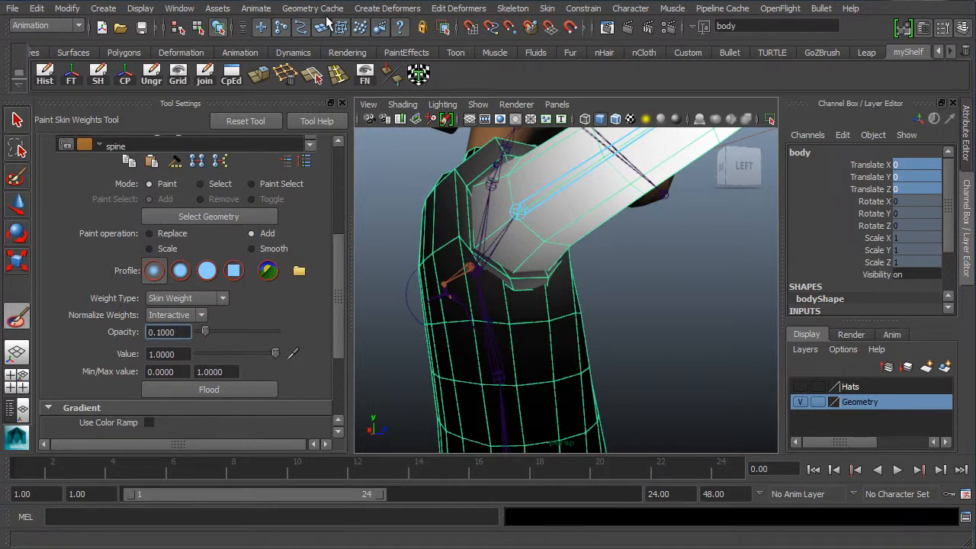
pyautogui.moveTo(534, 221)
pyautogui.keyDown('alt'); pyautogui.mouseDown(button='right')
pyautogui.moveTo(510, 298)
pyautogui.moveTo(497, 301)
pyautogui.mouseUp(button='right'); pyautogui.keyUp('alt')
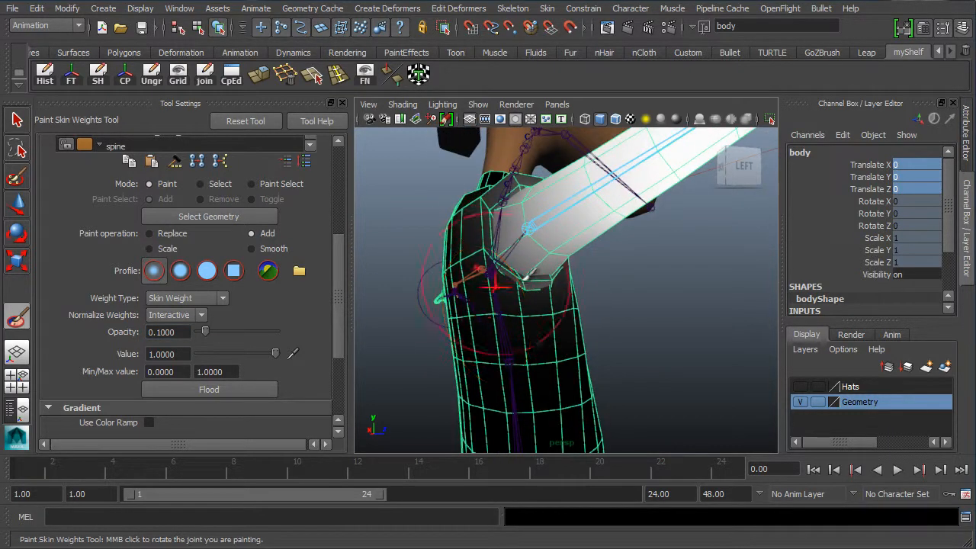
pyautogui.moveTo(501, 238)
pyautogui.mouseDown()
pyautogui.moveTo(501, 251)
pyautogui.moveTo(447, 277)
pyautogui.moveTo(457, 207)
pyautogui.mouseUp()
pyautogui.keyDown('alt'); pyautogui.moveTo(584, 283); pyautogui.dragTo(526, 279); pyautogui.keyUp('alt')
pyautogui.moveTo(584, 213)
pyautogui.keyDown('alt'); pyautogui.mouseDown()
pyautogui.moveTo(632, 251)
pyautogui.moveTo(645, 209)
pyautogui.moveTo(630, 195)
pyautogui.moveTo(634, 263)
pyautogui.moveTo(632, 227)
pyautogui.moveTo(579, 255)
pyautogui.moveTo(469, 259)
pyautogui.moveTo(568, 280)
pyautogui.moveTo(549, 279)
pyautogui.moveTo(635, 268)
pyautogui.moveTo(507, 278)
pyautogui.moveTo(488, 229)
pyautogui.moveTo(527, 244)
pyautogui.moveTo(632, 205)
pyautogui.mouseUp(); pyautogui.keyUp('alt')
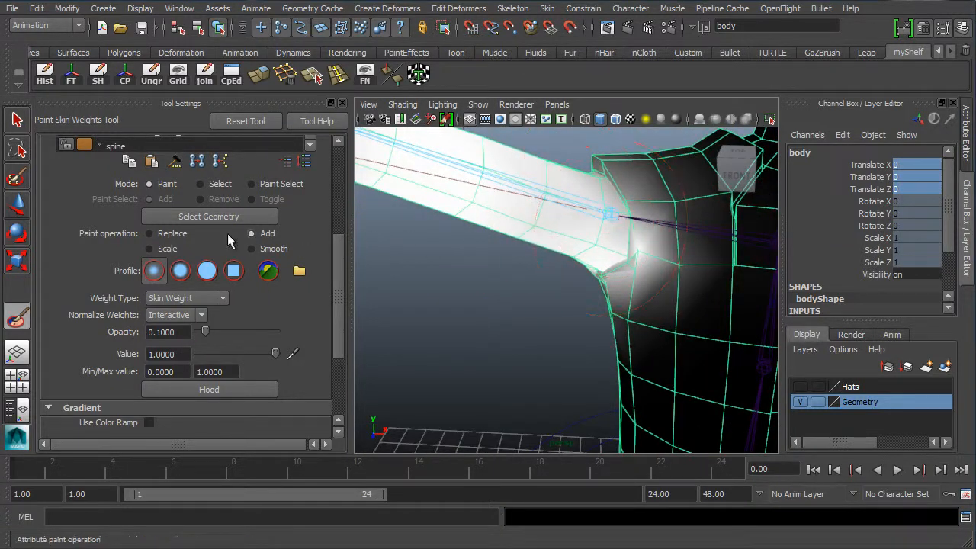
pyautogui.keyDown('alt'); pyautogui.moveTo(549, 227); pyautogui.dragTo(602, 244); pyautogui.keyUp('alt')
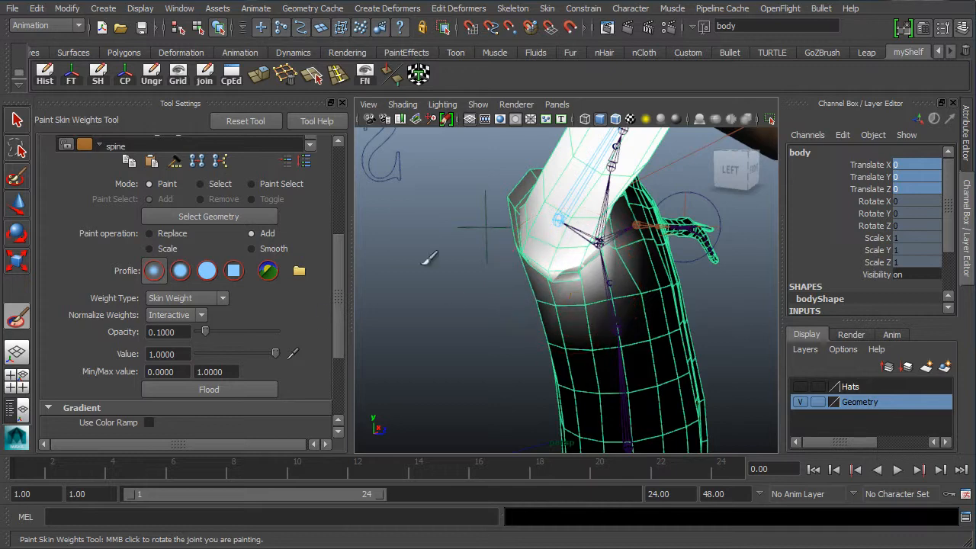
pyautogui.keyDown('alt'); pyautogui.moveTo(578, 204); pyautogui.dragTo(526, 340); pyautogui.keyUp('alt')
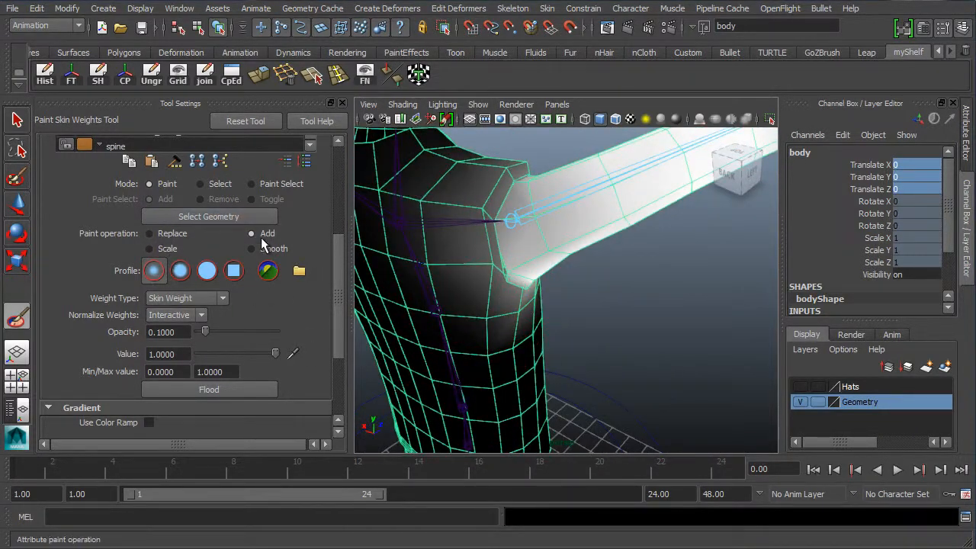
# Set the paint operation to Smooth with opacity 1 and soften the R_Shoulder_02 weights around the outside of the right armpit.
pyautogui.click(263, 244)
pyautogui.moveTo(549, 277)
pyautogui.keyDown('alt'); pyautogui.mouseDown()
pyautogui.moveTo(526, 232)
pyautogui.moveTo(544, 281)
pyautogui.moveTo(652, 213)
pyautogui.mouseUp(); pyautogui.keyUp('alt')
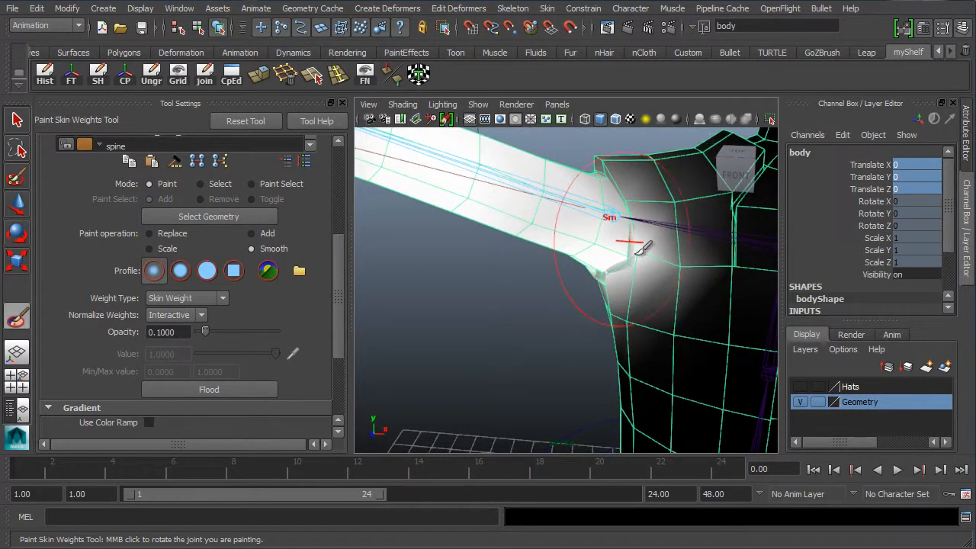
pyautogui.keyDown('alt'); pyautogui.moveTo(643, 248); pyautogui.dragTo(621, 244); pyautogui.keyUp('alt')
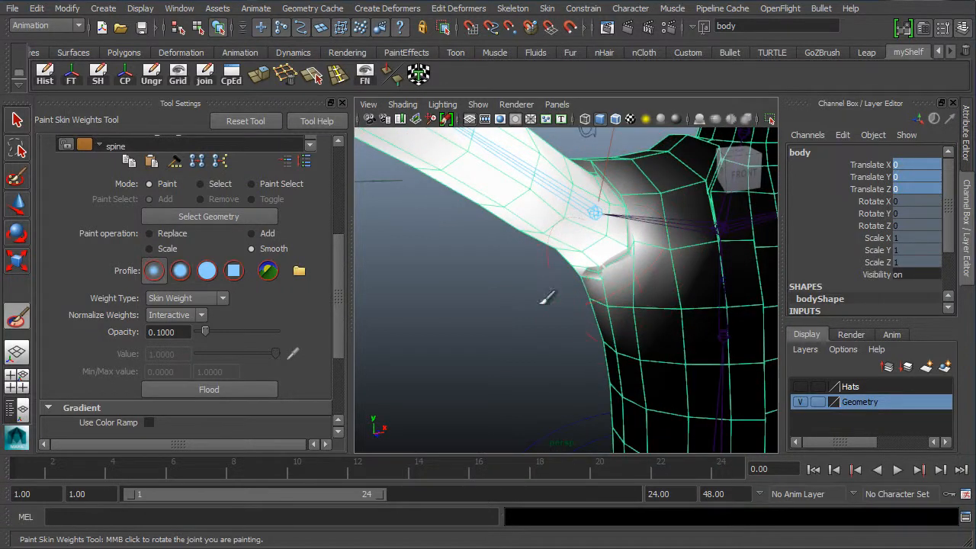
pyautogui.keyDown('alt'); pyautogui.moveTo(547, 298); pyautogui.dragTo(623, 279); pyautogui.keyUp('alt')
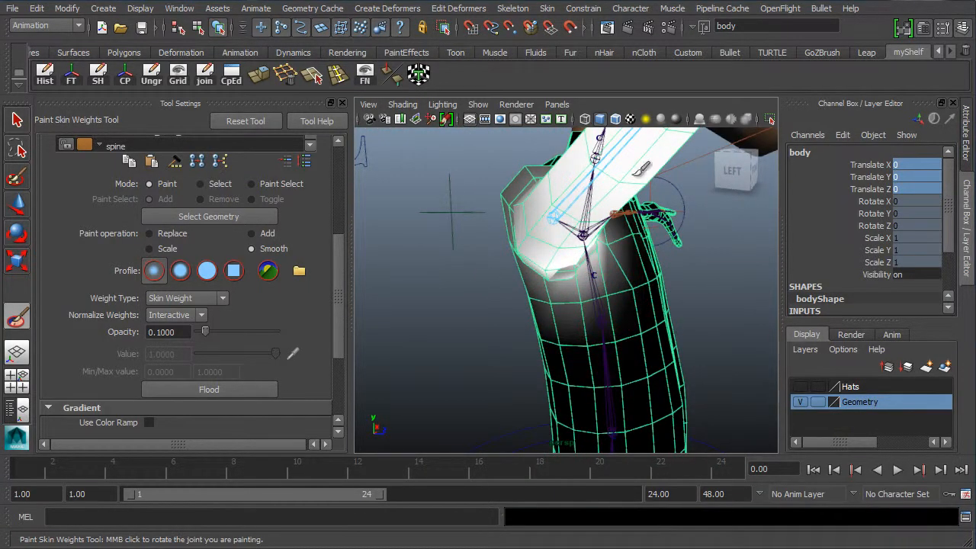
pyautogui.keyDown('alt'); pyautogui.moveTo(638, 173); pyautogui.dragTo(608, 218, button='right'); pyautogui.keyUp('alt')
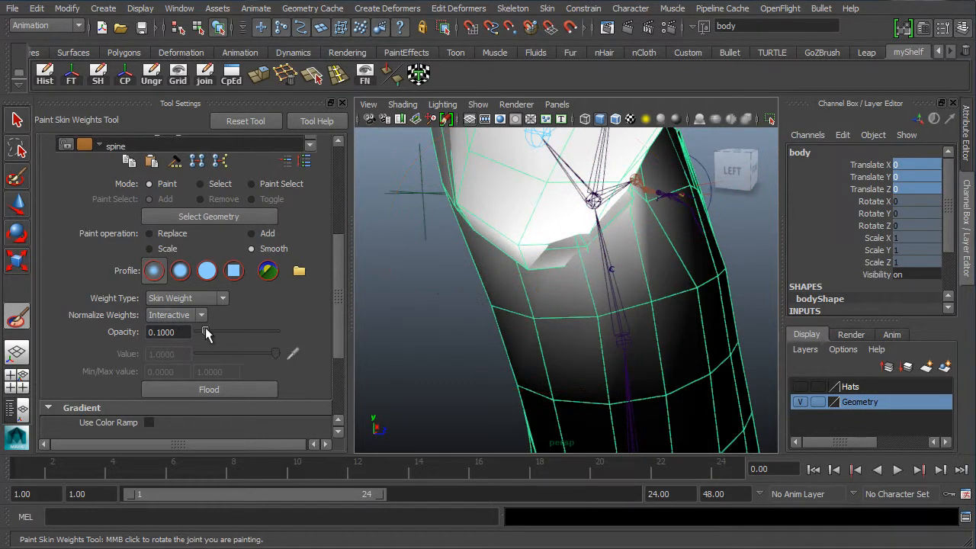
pyautogui.moveTo(477, 243); pyautogui.dragTo(439, 234)
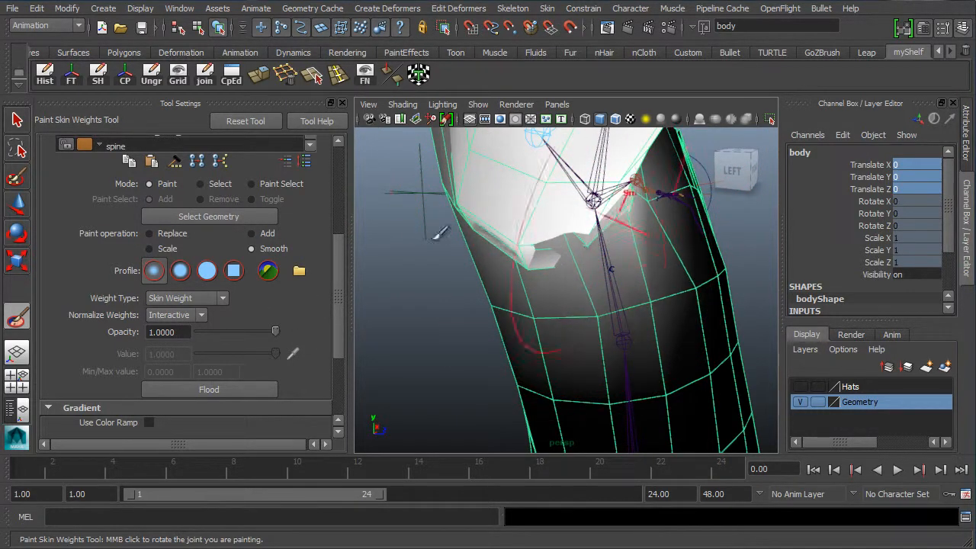
pyautogui.moveTo(625, 235)
pyautogui.mouseDown()
pyautogui.moveTo(518, 262)
pyautogui.moveTo(569, 262)
pyautogui.moveTo(677, 235)
pyautogui.mouseUp()
# Smooth the R_Shoulder_02 weights on the protruding armpit fold from inside the body mesh.
pyautogui.keyDown('alt'); pyautogui.moveTo(697, 248); pyautogui.dragTo(529, 267, button='right'); pyautogui.keyUp('alt')
pyautogui.keyDown('alt'); pyautogui.moveTo(510, 295); pyautogui.dragTo(387, 297); pyautogui.keyUp('alt')
pyautogui.keyDown('alt'); pyautogui.moveTo(502, 249); pyautogui.dragTo(574, 250); pyautogui.keyUp('alt')
pyautogui.moveTo(539, 311)
pyautogui.keyDown('alt'); pyautogui.mouseDown()
pyautogui.moveTo(459, 315)
pyautogui.moveTo(584, 323)
pyautogui.moveTo(526, 328)
pyautogui.moveTo(619, 312)
pyautogui.moveTo(544, 311)
pyautogui.moveTo(497, 331)
pyautogui.moveTo(511, 239)
pyautogui.moveTo(453, 226)
pyautogui.mouseUp(); pyautogui.keyUp('alt')
pyautogui.scroll(3, 583, 333)
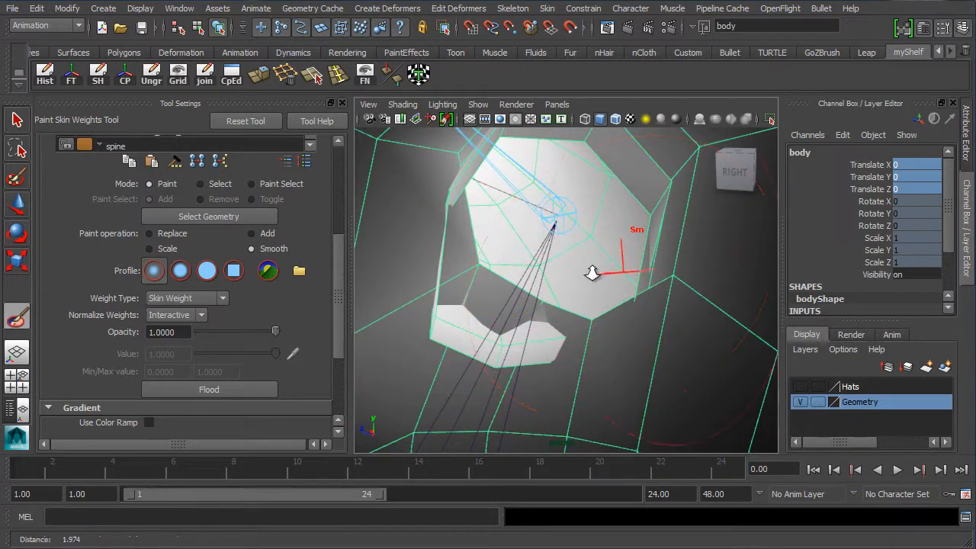
pyautogui.keyDown('alt'); pyautogui.moveTo(588, 275); pyautogui.dragTo(480, 281); pyautogui.keyUp('alt')
pyautogui.keyDown('alt'); pyautogui.moveTo(441, 340); pyautogui.dragTo(460, 344); pyautogui.keyUp('alt')
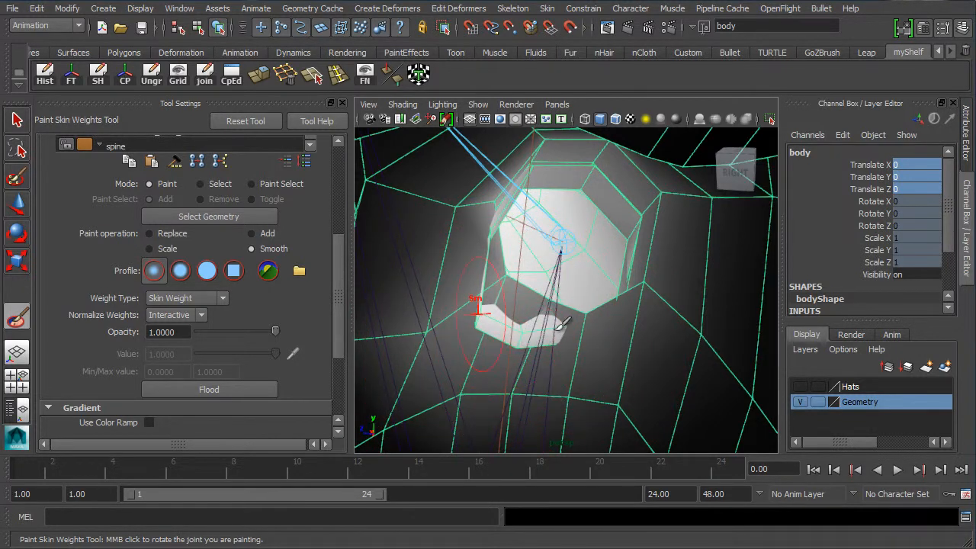
pyautogui.moveTo(519, 315)
pyautogui.mouseDown()
pyautogui.moveTo(492, 320)
pyautogui.moveTo(523, 210)
pyautogui.moveTo(554, 165)
pyautogui.moveTo(536, 177)
pyautogui.moveTo(500, 263)
pyautogui.moveTo(543, 329)
pyautogui.moveTo(526, 342)
pyautogui.moveTo(447, 331)
pyautogui.moveTo(504, 312)
pyautogui.mouseUp()
# Replace the weights on the armpit fold using opacity 0.25 and value 0 to reduce its R_Shoulder_02 influence.
pyautogui.keyDown('alt'); pyautogui.moveTo(528, 268); pyautogui.dragTo(506, 334, button='right'); pyautogui.keyUp('alt')
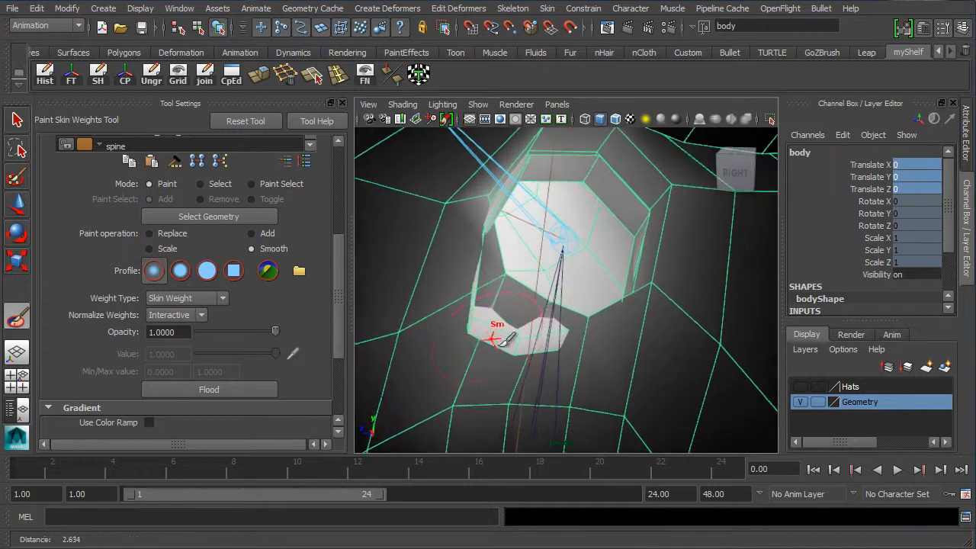
pyautogui.keyDown('alt'); pyautogui.moveTo(507, 335); pyautogui.dragTo(483, 322); pyautogui.keyUp('alt')
pyautogui.keyDown('alt'); pyautogui.moveTo(482, 323); pyautogui.dragTo(498, 330, button='right'); pyautogui.keyUp('alt')
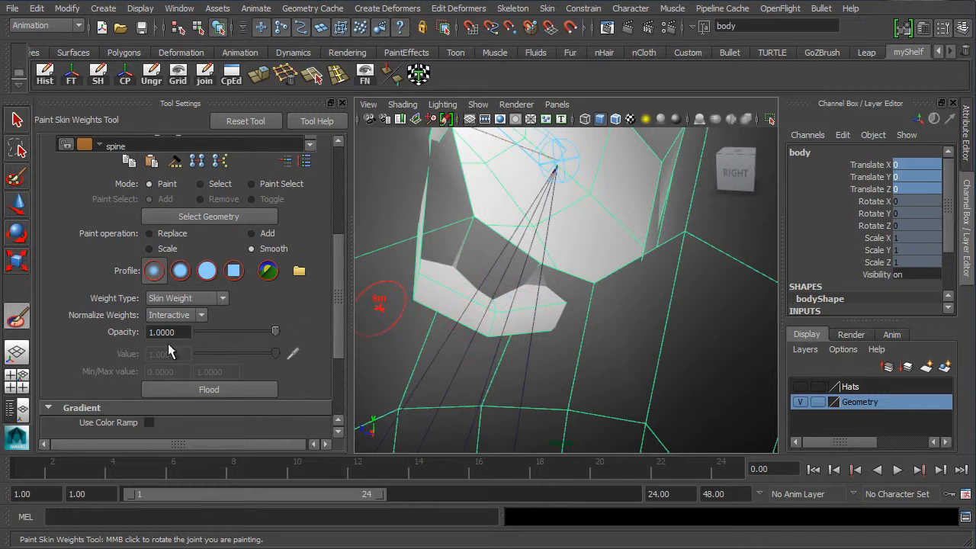
pyautogui.click(161, 236)
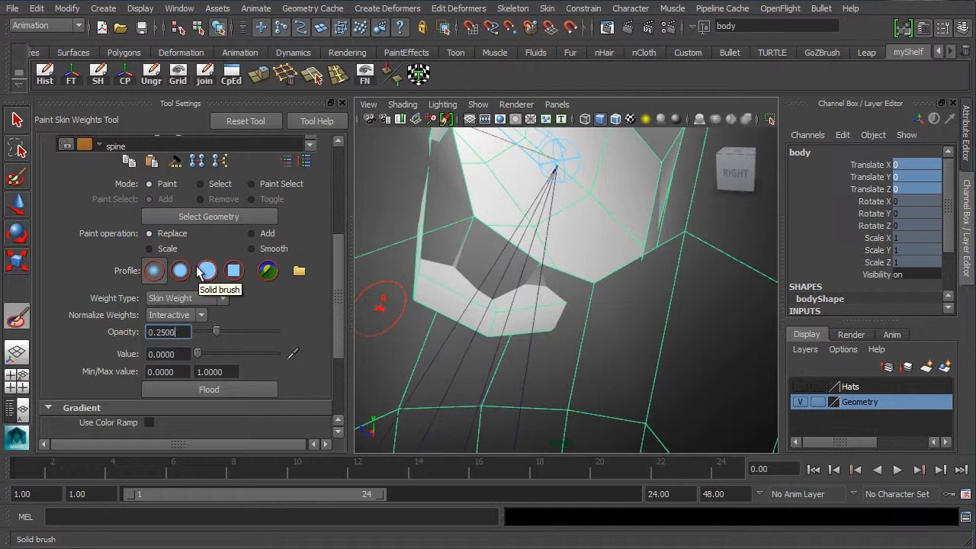
pyautogui.moveTo(468, 305)
pyautogui.mouseDown()
pyautogui.moveTo(508, 297)
pyautogui.moveTo(488, 305)
pyautogui.moveTo(519, 324)
pyautogui.mouseUp()
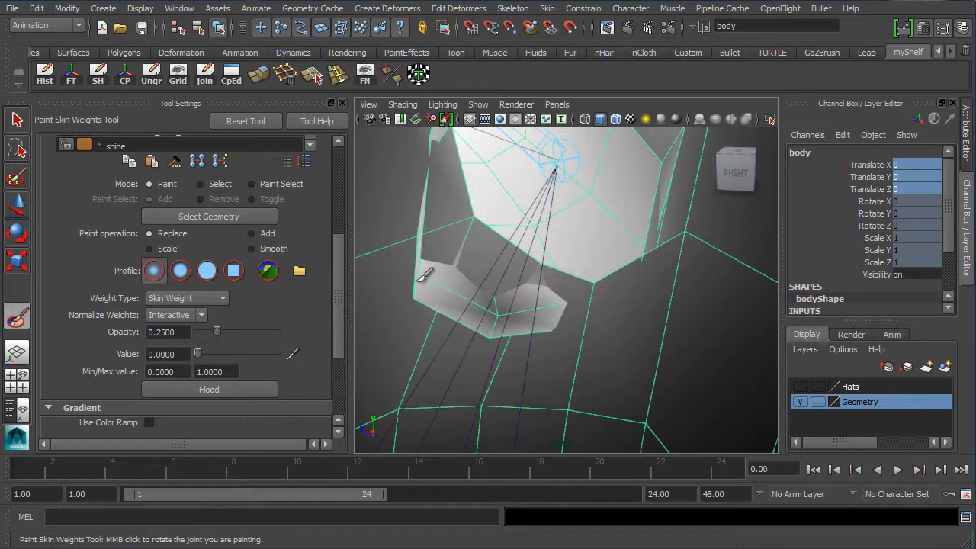
pyautogui.moveTo(420, 279)
pyautogui.mouseDown()
pyautogui.moveTo(451, 273)
pyautogui.moveTo(443, 279)
pyautogui.moveTo(501, 297)
pyautogui.moveTo(555, 295)
pyautogui.mouseUp()
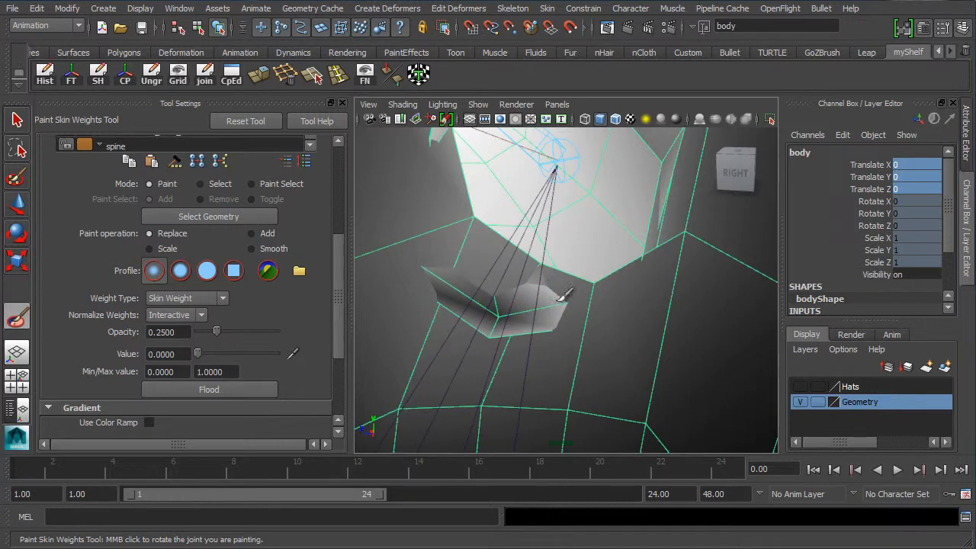
pyautogui.moveTo(483, 328); pyautogui.dragTo(480, 344)
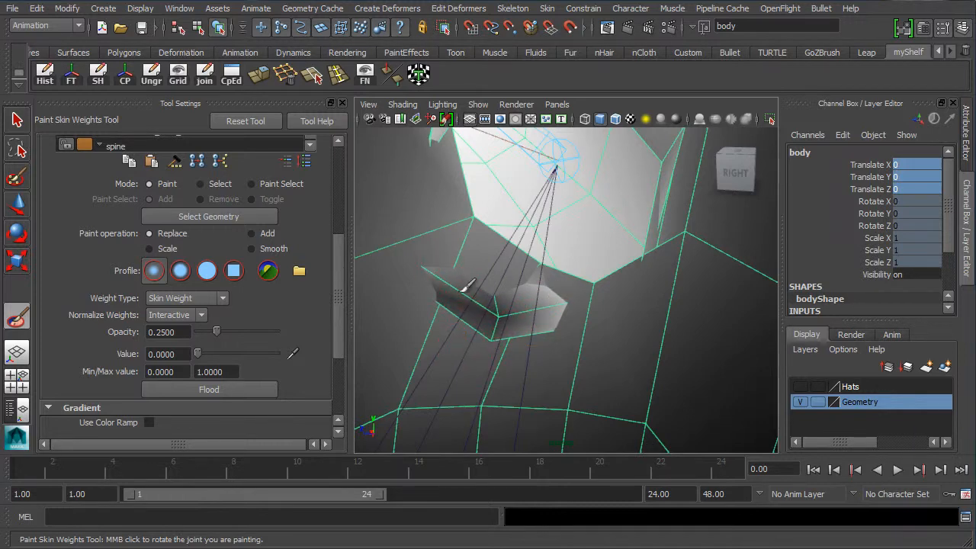
pyautogui.press('space')
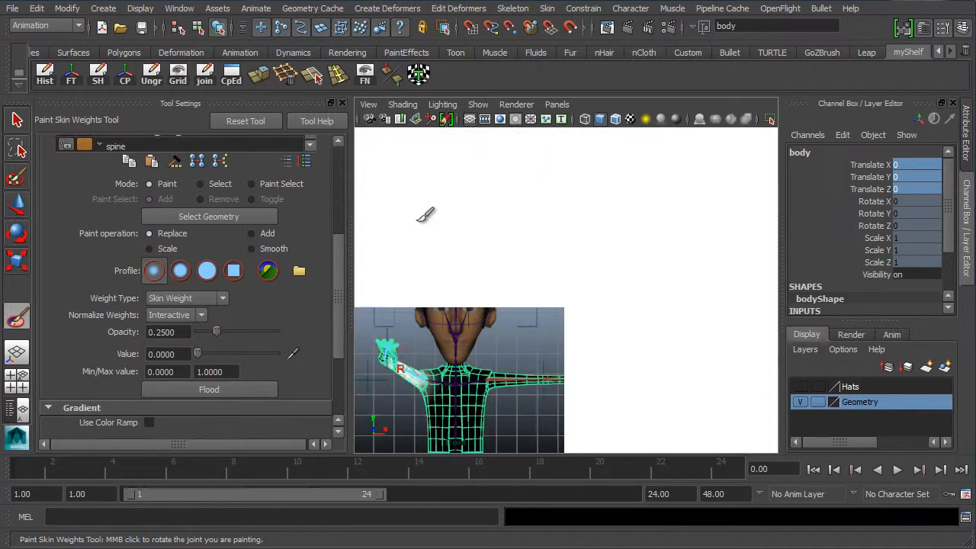
pyautogui.press('space')
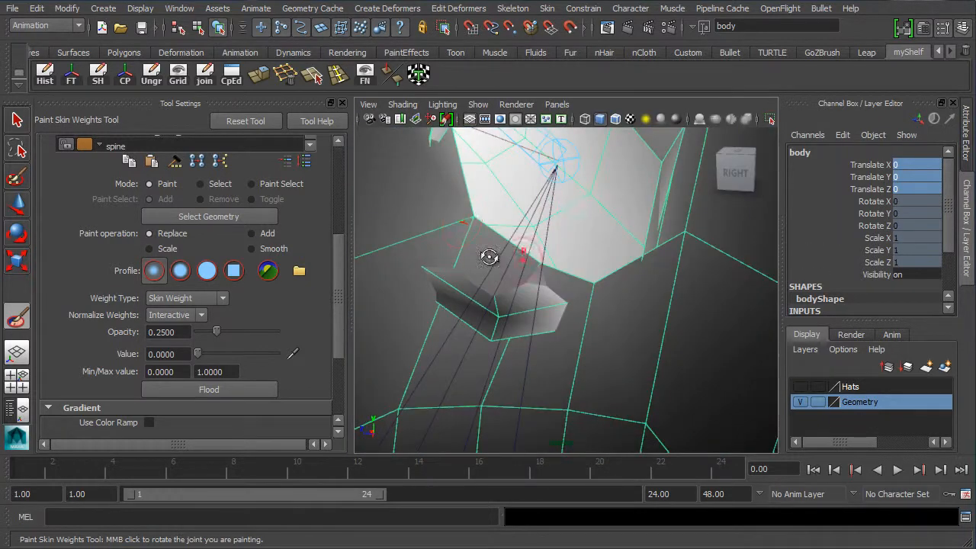
# Paint value 0 along the edges of the shoulder opening from inside the mesh to lower their R_Shoulder_02 influence.
pyautogui.keyDown('alt'); pyautogui.moveTo(490, 256); pyautogui.dragTo(463, 263); pyautogui.keyUp('alt')
pyautogui.moveTo(464, 263)
pyautogui.keyDown('alt'); pyautogui.mouseDown(button='middle')
pyautogui.moveTo(463, 303)
pyautogui.moveTo(458, 257)
pyautogui.mouseUp(button='middle'); pyautogui.keyUp('alt')
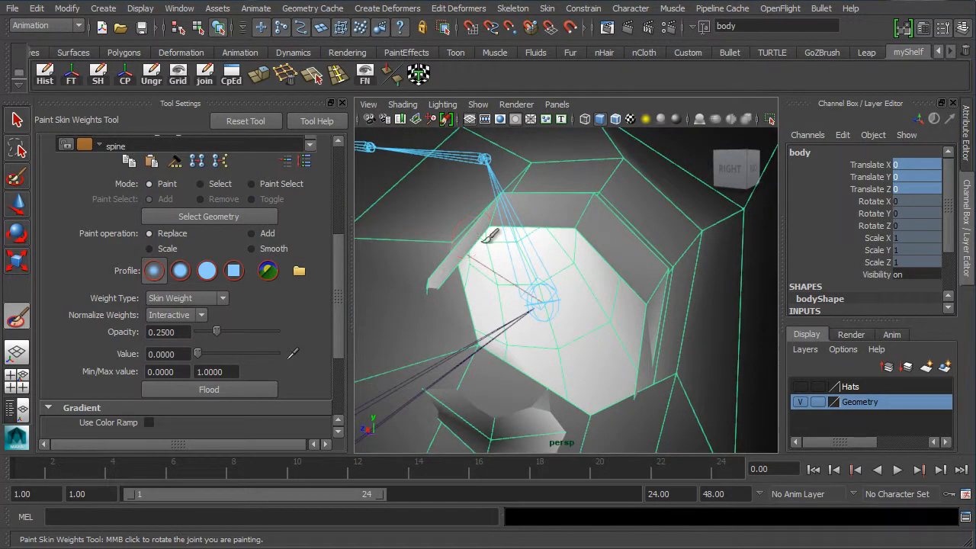
pyautogui.moveTo(473, 238); pyautogui.dragTo(455, 237)
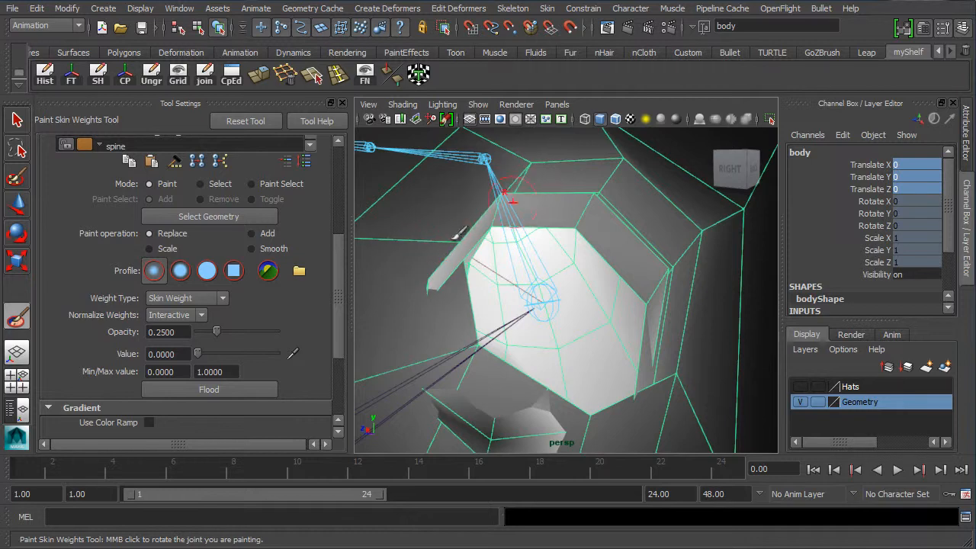
pyautogui.moveTo(633, 302)
pyautogui.mouseDown()
pyautogui.moveTo(639, 339)
pyautogui.moveTo(660, 275)
pyautogui.moveTo(702, 302)
pyautogui.mouseUp()
# Examine the right armpit fold and shoulder deformation from outside, behind and inside the body mesh.
pyautogui.keyDown('alt'); pyautogui.moveTo(687, 237); pyautogui.dragTo(540, 337); pyautogui.keyUp('alt')
pyautogui.keyDown('alt'); pyautogui.moveTo(539, 336); pyautogui.dragTo(486, 279, button='middle'); pyautogui.keyUp('alt')
pyautogui.keyDown('alt'); pyautogui.moveTo(463, 413); pyautogui.dragTo(587, 269, button='middle'); pyautogui.keyUp('alt')
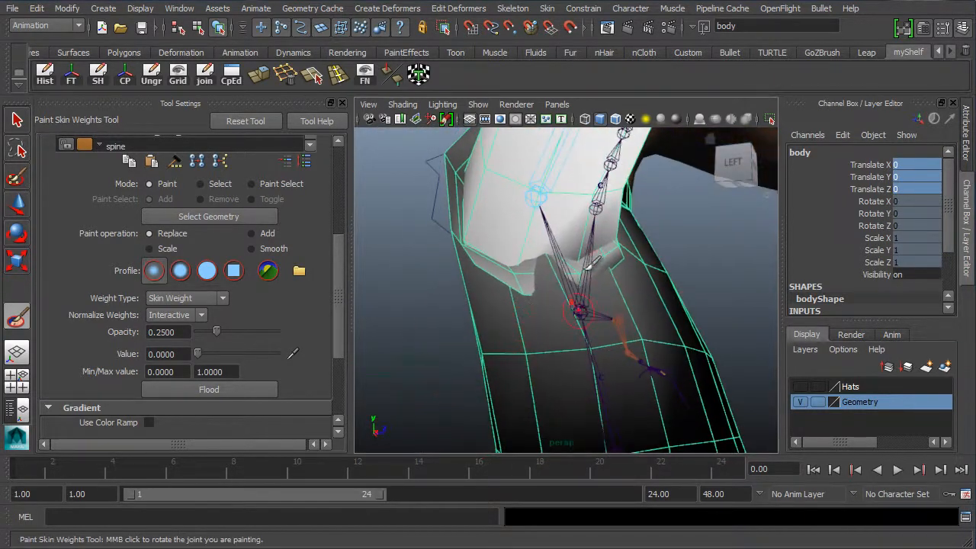
pyautogui.moveTo(497, 330)
pyautogui.keyDown('alt'); pyautogui.mouseDown()
pyautogui.moveTo(484, 342)
pyautogui.moveTo(402, 340)
pyautogui.moveTo(532, 310)
pyautogui.moveTo(523, 336)
pyautogui.moveTo(623, 353)
pyautogui.moveTo(650, 338)
pyautogui.moveTo(604, 279)
pyautogui.moveTo(567, 323)
pyautogui.moveTo(547, 309)
pyautogui.mouseUp(); pyautogui.keyUp('alt')
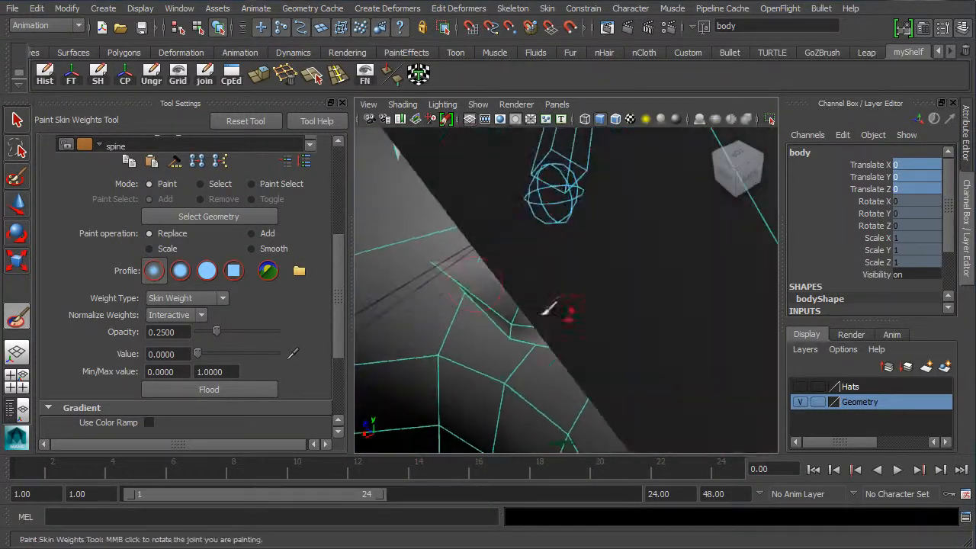
pyautogui.moveTo(457, 326)
pyautogui.keyDown('alt'); pyautogui.mouseDown()
pyautogui.moveTo(617, 276)
pyautogui.moveTo(630, 340)
pyautogui.mouseUp(); pyautogui.keyUp('alt')
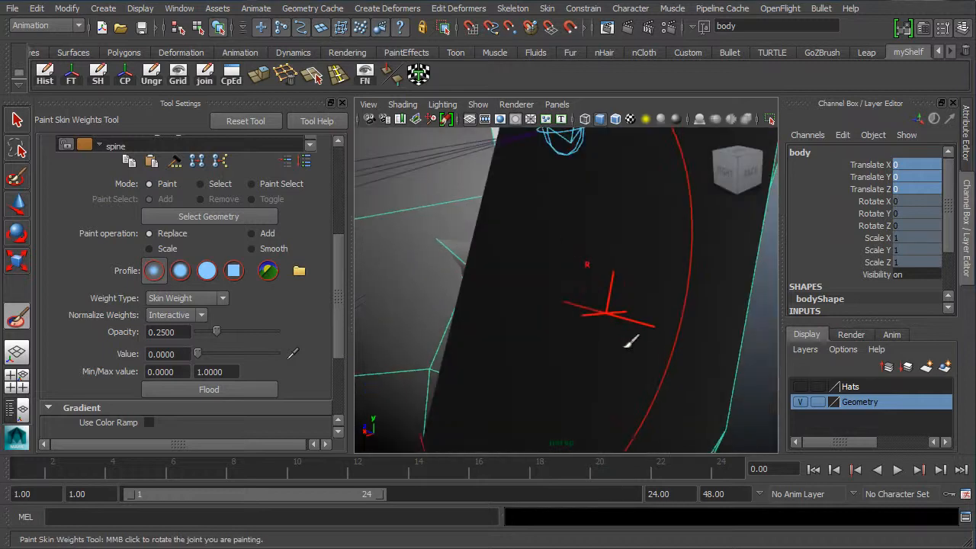
pyautogui.keyDown('alt'); pyautogui.moveTo(631, 340); pyautogui.dragTo(668, 319, button='right'); pyautogui.keyUp('alt')
pyautogui.moveTo(663, 298)
pyautogui.keyDown('alt'); pyautogui.mouseDown(button='middle')
pyautogui.moveTo(658, 313)
pyautogui.moveTo(677, 336)
pyautogui.mouseUp(button='middle'); pyautogui.keyUp('alt')
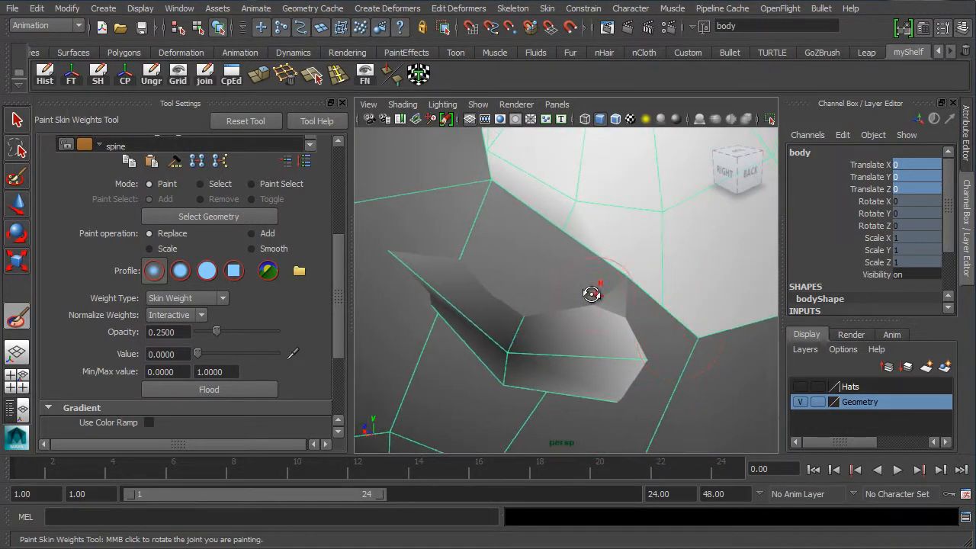
pyautogui.moveTo(592, 293)
pyautogui.keyDown('alt'); pyautogui.mouseDown()
pyautogui.moveTo(525, 307)
pyautogui.moveTo(580, 309)
pyautogui.moveTo(415, 296)
pyautogui.mouseUp(); pyautogui.keyUp('alt')
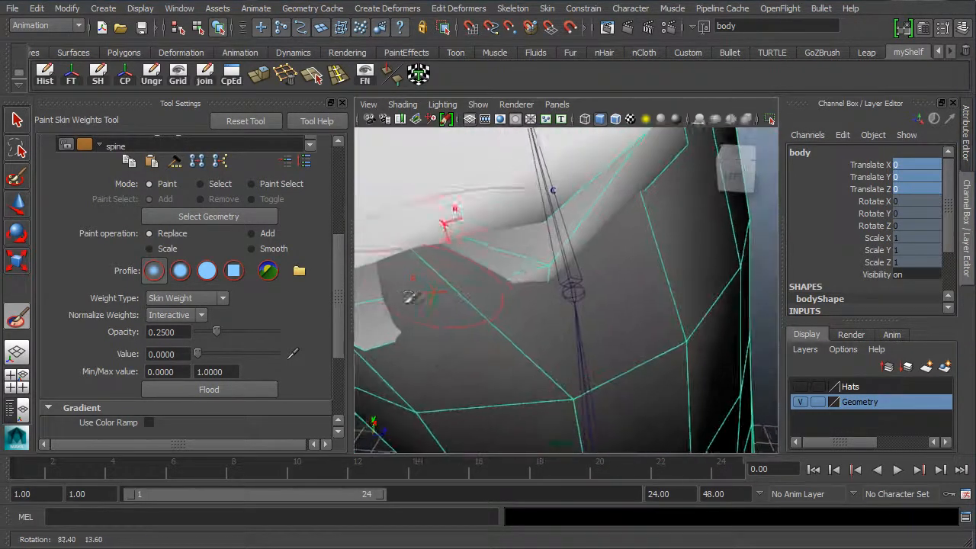
pyautogui.keyDown('alt'); pyautogui.moveTo(528, 353); pyautogui.dragTo(556, 331, button='middle'); pyautogui.keyUp('alt')
pyautogui.keyDown('alt'); pyautogui.moveTo(611, 343); pyautogui.dragTo(563, 410); pyautogui.keyUp('alt')
pyautogui.keyDown('alt'); pyautogui.moveTo(510, 236); pyautogui.dragTo(560, 300, button='middle'); pyautogui.keyUp('alt')
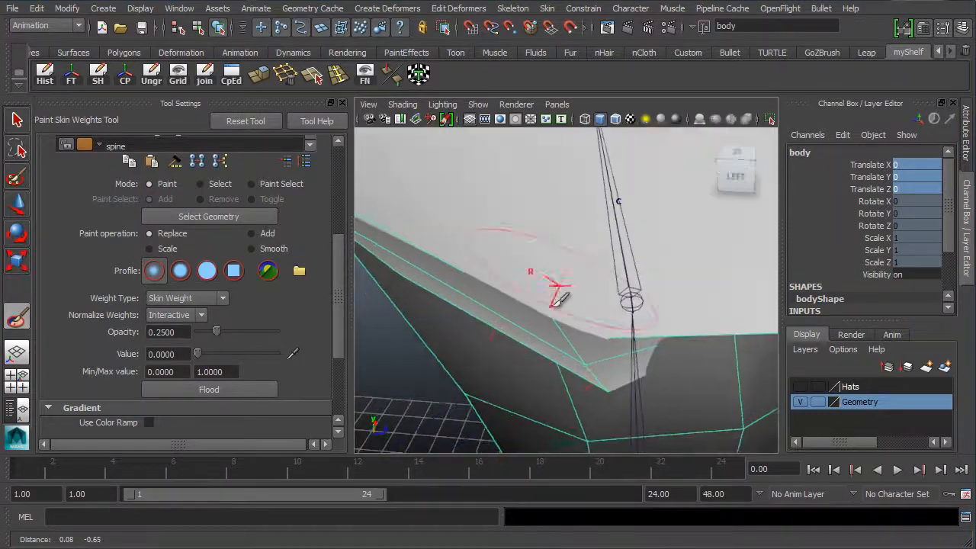
pyautogui.keyDown('alt'); pyautogui.moveTo(560, 301); pyautogui.dragTo(532, 336); pyautogui.keyUp('alt')
pyautogui.keyDown('alt'); pyautogui.moveTo(531, 336); pyautogui.dragTo(514, 318, button='middle'); pyautogui.keyUp('alt')
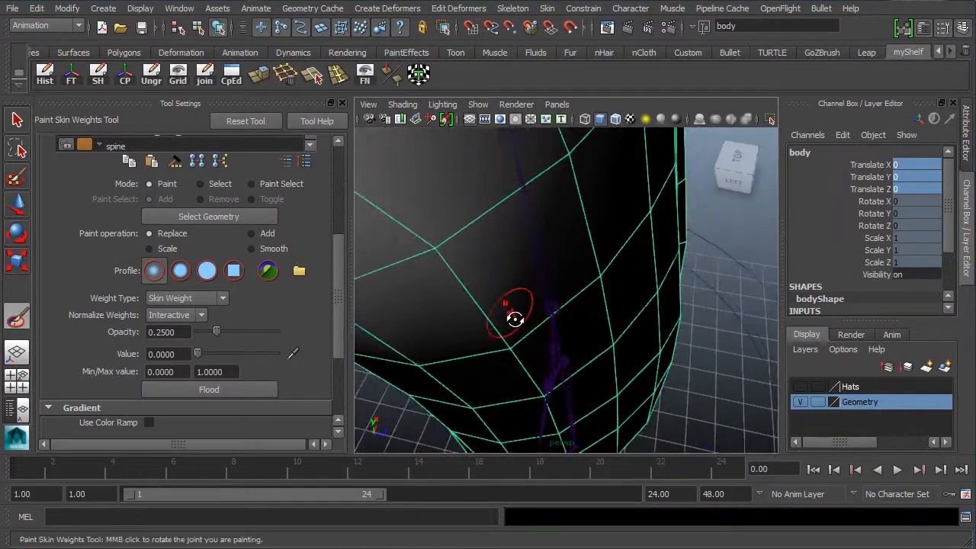
pyautogui.keyDown('alt'); pyautogui.moveTo(514, 319); pyautogui.dragTo(739, 325); pyautogui.keyUp('alt')
pyautogui.keyDown('alt'); pyautogui.moveTo(610, 313); pyautogui.dragTo(532, 298, button='right'); pyautogui.keyUp('alt')
pyautogui.keyDown('alt'); pyautogui.moveTo(526, 340); pyautogui.dragTo(541, 248); pyautogui.keyUp('alt')
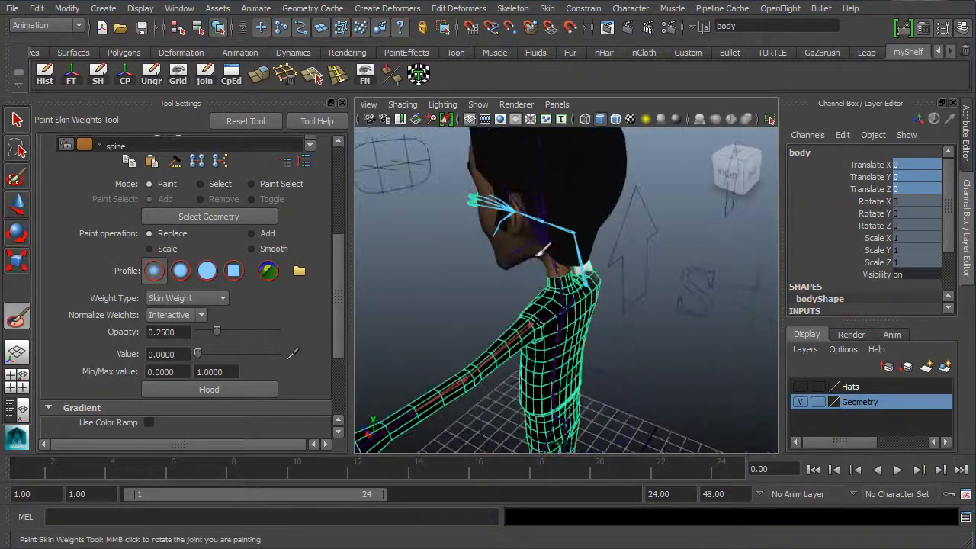
# Set the replace value to 1, maximize the viewport and raise the R_Shoulder_02 weights at the armpit corner from inside the mesh.
pyautogui.keyDown('alt'); pyautogui.moveTo(566, 319); pyautogui.dragTo(531, 348, button='right'); pyautogui.keyUp('alt')
pyautogui.keyDown('alt'); pyautogui.moveTo(531, 348); pyautogui.dragTo(554, 336); pyautogui.keyUp('alt')
pyautogui.keyDown('alt'); pyautogui.moveTo(553, 336); pyautogui.dragTo(519, 335, button='middle'); pyautogui.keyUp('alt')
pyautogui.keyDown('alt'); pyautogui.moveTo(518, 336); pyautogui.dragTo(546, 329); pyautogui.keyUp('alt')
pyautogui.keyDown('alt'); pyautogui.moveTo(546, 329); pyautogui.dragTo(583, 324, button='right'); pyautogui.keyUp('alt')
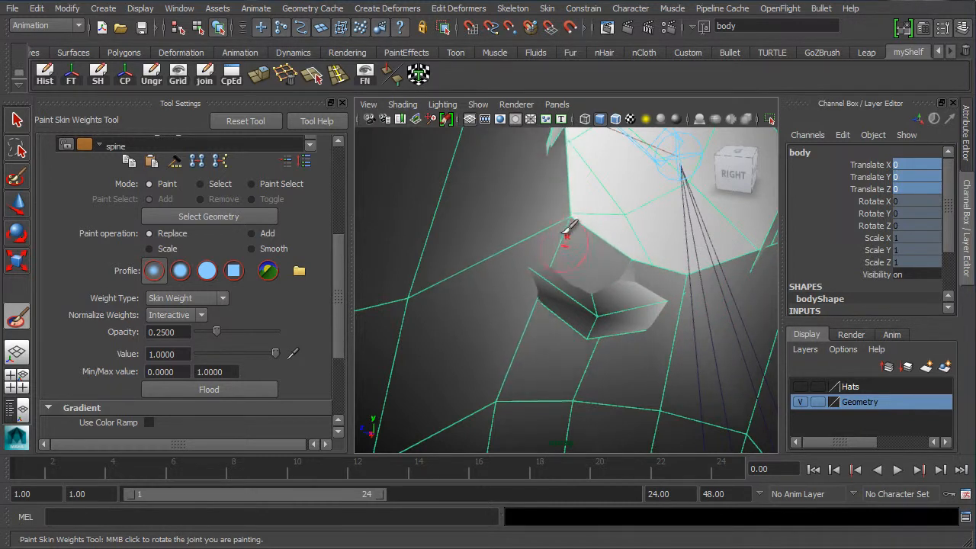
pyautogui.keyDown('alt'); pyautogui.moveTo(688, 221); pyautogui.dragTo(534, 244); pyautogui.keyUp('alt')
pyautogui.keyDown('alt'); pyautogui.moveTo(534, 245); pyautogui.dragTo(610, 242, button='right'); pyautogui.keyUp('alt')
pyautogui.keyDown('alt'); pyautogui.moveTo(547, 214); pyautogui.dragTo(625, 290, button='middle'); pyautogui.keyUp('alt')
pyautogui.keyDown('alt'); pyautogui.moveTo(610, 267); pyautogui.dragTo(538, 255, button='right'); pyautogui.keyUp('alt')
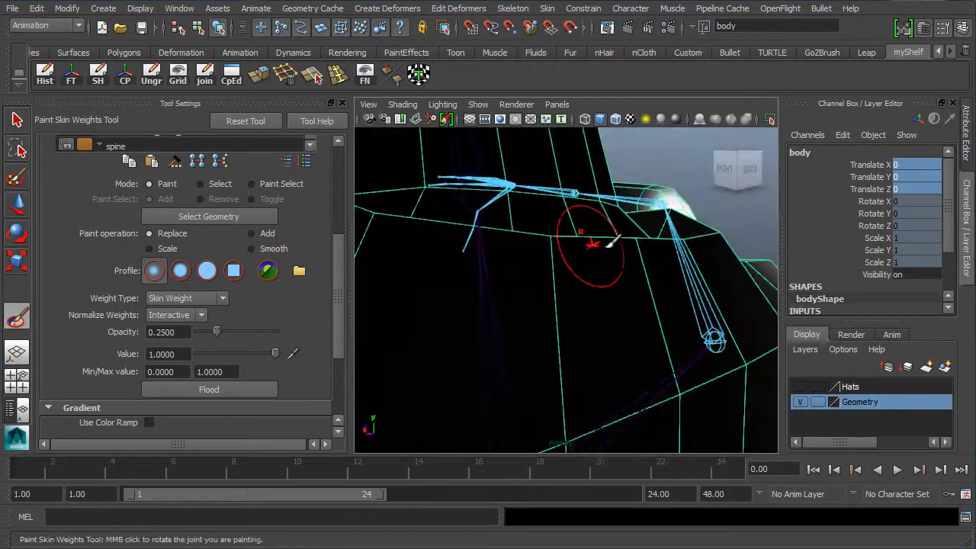
pyautogui.keyDown('alt'); pyautogui.moveTo(612, 240); pyautogui.dragTo(671, 261); pyautogui.keyUp('alt')
pyautogui.keyDown('alt'); pyautogui.moveTo(569, 279); pyautogui.dragTo(492, 235, button='middle'); pyautogui.keyUp('alt')
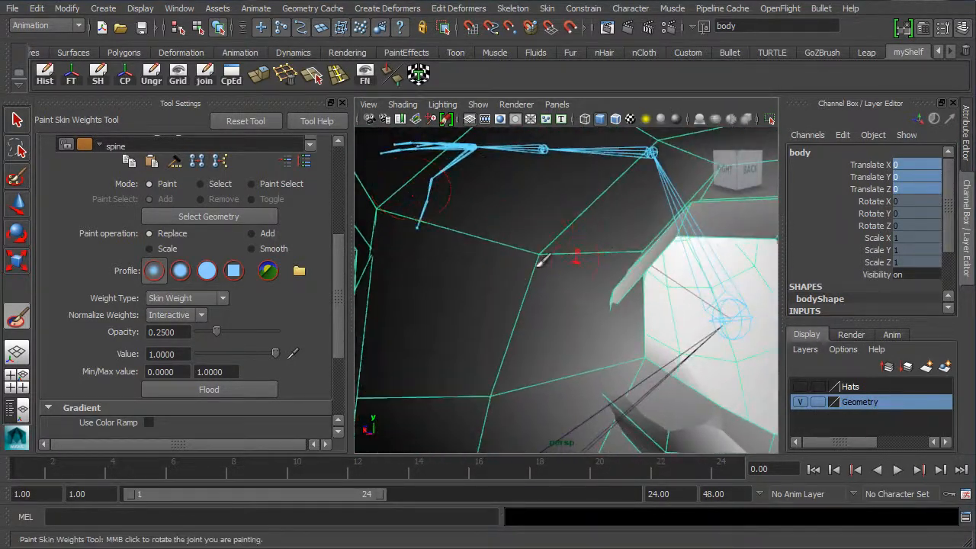
pyautogui.keyDown('alt'); pyautogui.moveTo(541, 266); pyautogui.dragTo(492, 233, button='middle'); pyautogui.keyUp('alt')
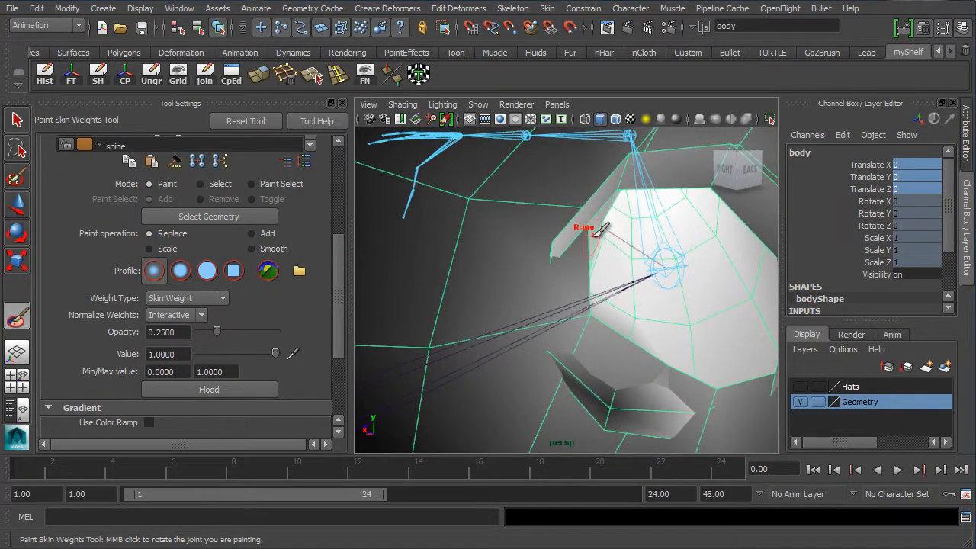
pyautogui.hotkey('ctrl', 'space')
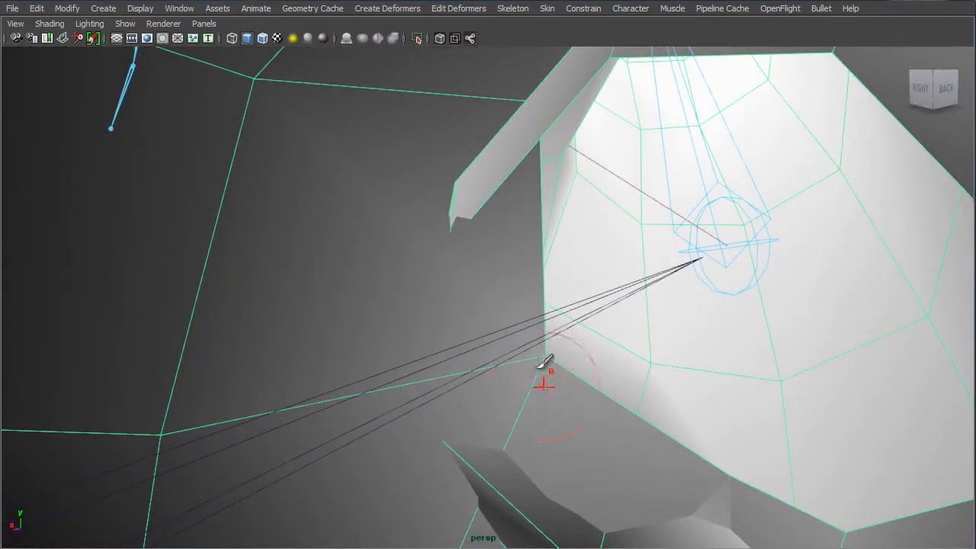
pyautogui.moveTo(538, 367)
pyautogui.mouseDown()
pyautogui.moveTo(512, 315)
pyautogui.moveTo(510, 389)
pyautogui.moveTo(432, 402)
pyautogui.mouseUp()
# Paint value 1 along the lower and side edges of the shoulder opening to pull the armpit vertices toward the arm.
pyautogui.moveTo(527, 171)
pyautogui.keyDown('alt'); pyautogui.mouseDown()
pyautogui.moveTo(514, 278)
pyautogui.moveTo(612, 272)
pyautogui.mouseUp(); pyautogui.keyUp('alt')
pyautogui.keyDown('alt'); pyautogui.moveTo(613, 272); pyautogui.dragTo(635, 269, button='right'); pyautogui.keyUp('alt')
pyautogui.keyDown('alt'); pyautogui.moveTo(364, 222); pyautogui.dragTo(410, 227); pyautogui.keyUp('alt')
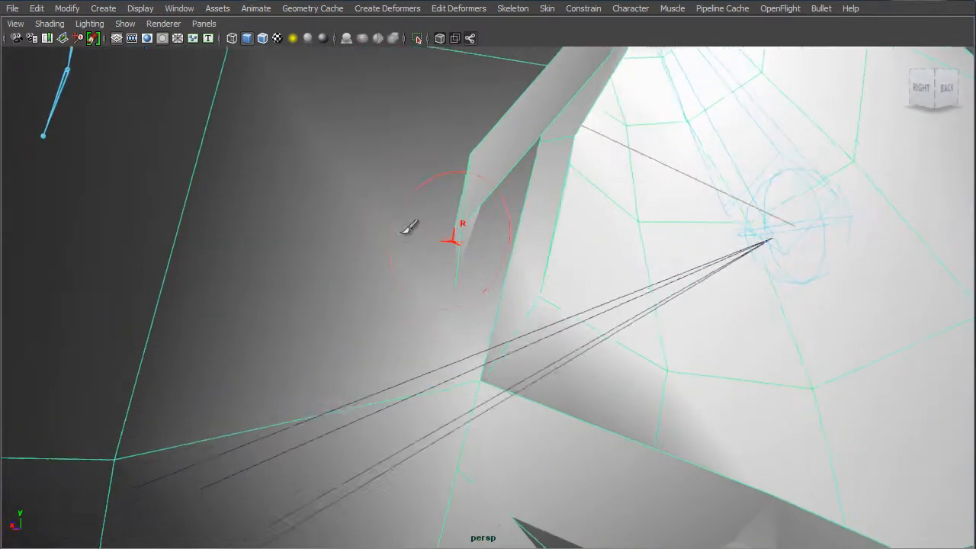
pyautogui.moveTo(645, 435)
pyautogui.keyDown('alt'); pyautogui.mouseDown()
pyautogui.moveTo(560, 434)
pyautogui.moveTo(585, 430)
pyautogui.mouseUp(); pyautogui.keyUp('alt')
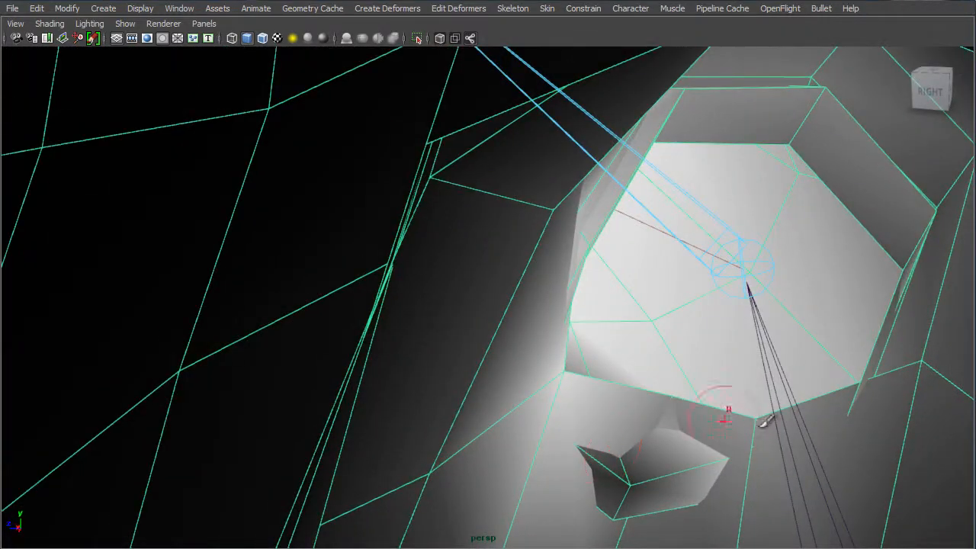
pyautogui.moveTo(755, 429)
pyautogui.mouseDown()
pyautogui.moveTo(752, 413)
pyautogui.moveTo(789, 399)
pyautogui.moveTo(686, 395)
pyautogui.moveTo(697, 411)
pyautogui.moveTo(672, 416)
pyautogui.moveTo(612, 405)
pyautogui.moveTo(741, 401)
pyautogui.moveTo(866, 366)
pyautogui.moveTo(837, 374)
pyautogui.mouseUp()
pyautogui.keyDown('alt'); pyautogui.moveTo(778, 366); pyautogui.dragTo(729, 368); pyautogui.keyUp('alt')
pyautogui.keyDown('alt'); pyautogui.moveTo(729, 368); pyautogui.dragTo(544, 337, button='middle'); pyautogui.keyUp('alt')
pyautogui.moveTo(725, 335)
pyautogui.mouseDown()
pyautogui.moveTo(720, 272)
pyautogui.moveTo(702, 285)
pyautogui.moveTo(736, 245)
pyautogui.mouseUp()
# Raise the R_Shoulder_02 influence on the upper rim of the shoulder opening from inside the mesh.
pyautogui.keyDown('alt'); pyautogui.moveTo(677, 200); pyautogui.dragTo(659, 190); pyautogui.keyUp('alt')
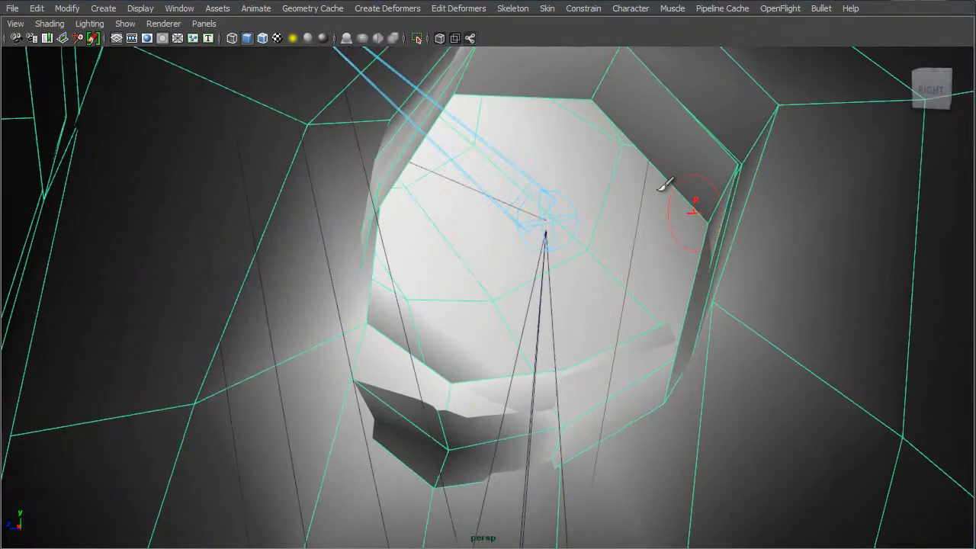
pyautogui.moveTo(781, 128)
pyautogui.mouseDown()
pyautogui.moveTo(764, 96)
pyautogui.moveTo(755, 125)
pyautogui.mouseUp()
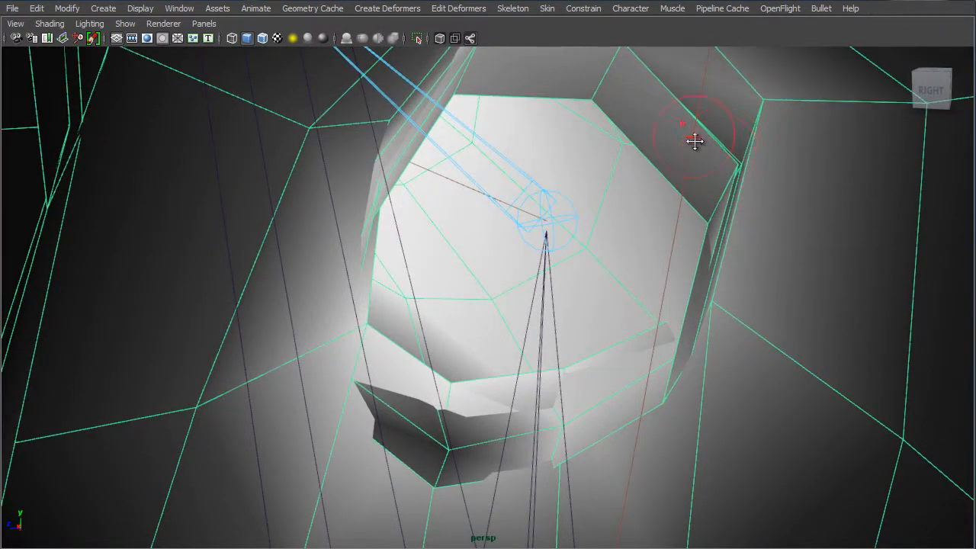
pyautogui.keyDown('alt'); pyautogui.moveTo(694, 142); pyautogui.dragTo(714, 198, button='middle'); pyautogui.keyUp('alt')
pyautogui.keyDown('alt'); pyautogui.moveTo(630, 181); pyautogui.dragTo(528, 205); pyautogui.keyUp('alt')
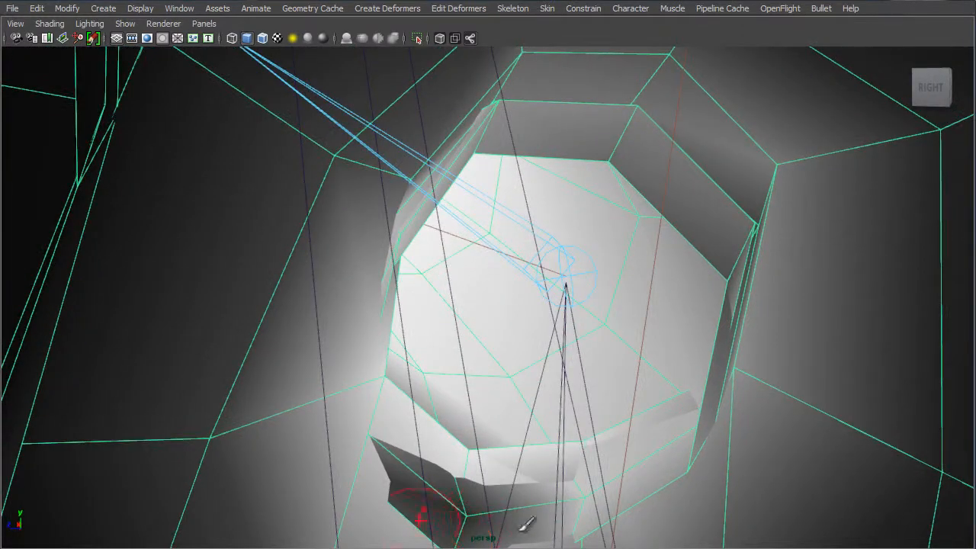
# Paint value 1 for R_Shoulder_02 along the lower rim of the right shoulder opening from inside the mesh.
pyautogui.moveTo(462, 470)
pyautogui.keyDown('alt'); pyautogui.mouseDown()
pyautogui.moveTo(453, 460)
pyautogui.moveTo(479, 305)
pyautogui.mouseUp(); pyautogui.keyUp('alt')
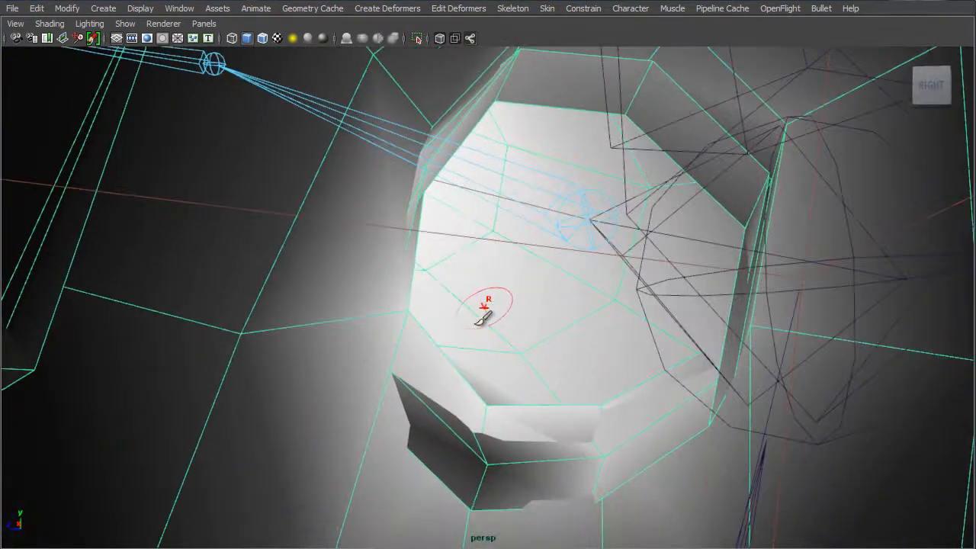
pyautogui.moveTo(482, 458)
pyautogui.mouseDown()
pyautogui.moveTo(488, 451)
pyautogui.moveTo(475, 447)
pyautogui.moveTo(423, 447)
pyautogui.moveTo(429, 437)
pyautogui.moveTo(508, 442)
pyautogui.moveTo(450, 487)
pyautogui.mouseUp()
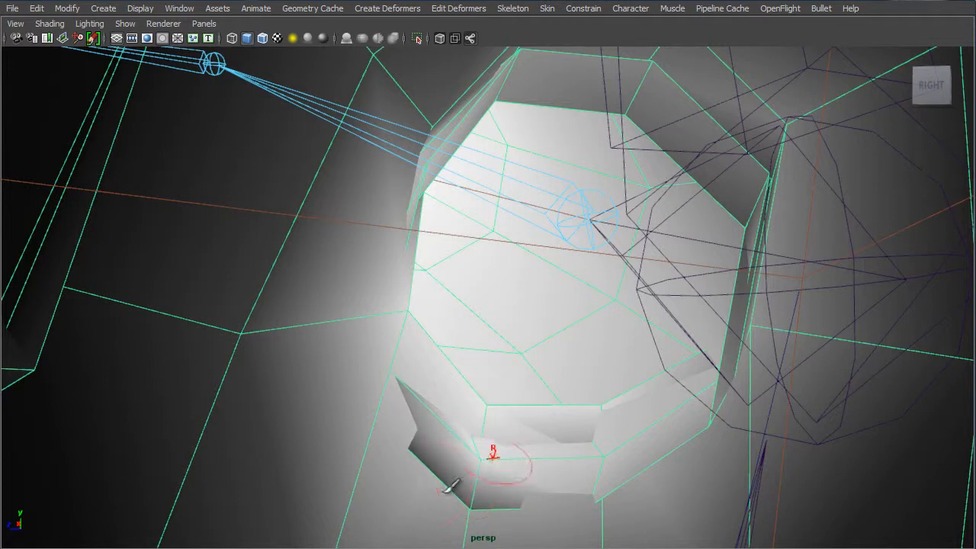
pyautogui.moveTo(426, 412)
pyautogui.mouseDown()
pyautogui.moveTo(499, 508)
pyautogui.moveTo(534, 497)
pyautogui.moveTo(391, 418)
pyautogui.mouseUp()
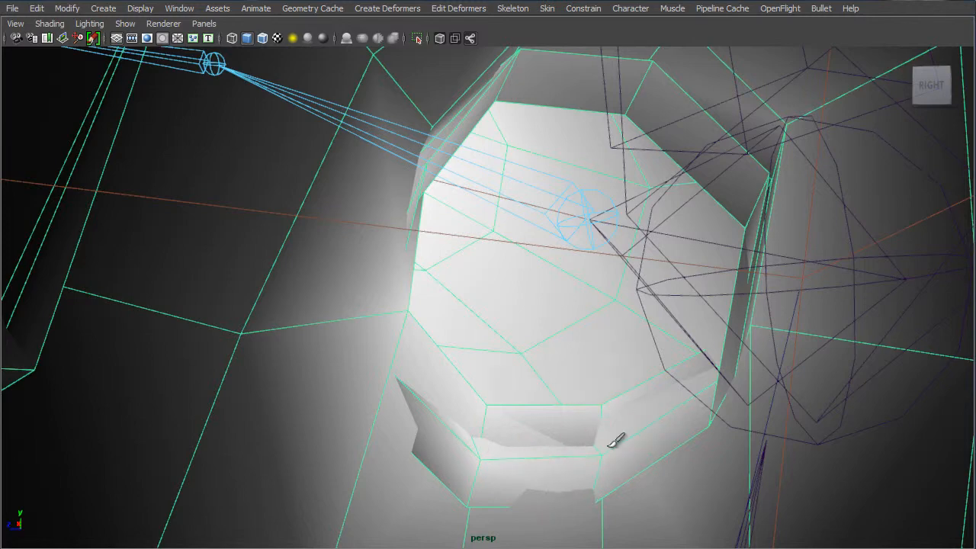
pyautogui.moveTo(617, 435)
pyautogui.mouseDown()
pyautogui.moveTo(595, 464)
pyautogui.moveTo(668, 414)
pyautogui.moveTo(678, 420)
pyautogui.moveTo(714, 386)
pyautogui.moveTo(702, 354)
pyautogui.moveTo(717, 334)
pyautogui.mouseUp()
# Examine the right armpit's deformation close up from the front and with the whole arm and torso in view, and restore the full interface.
pyautogui.keyDown('alt'); pyautogui.moveTo(651, 383); pyautogui.dragTo(797, 385); pyautogui.keyUp('alt')
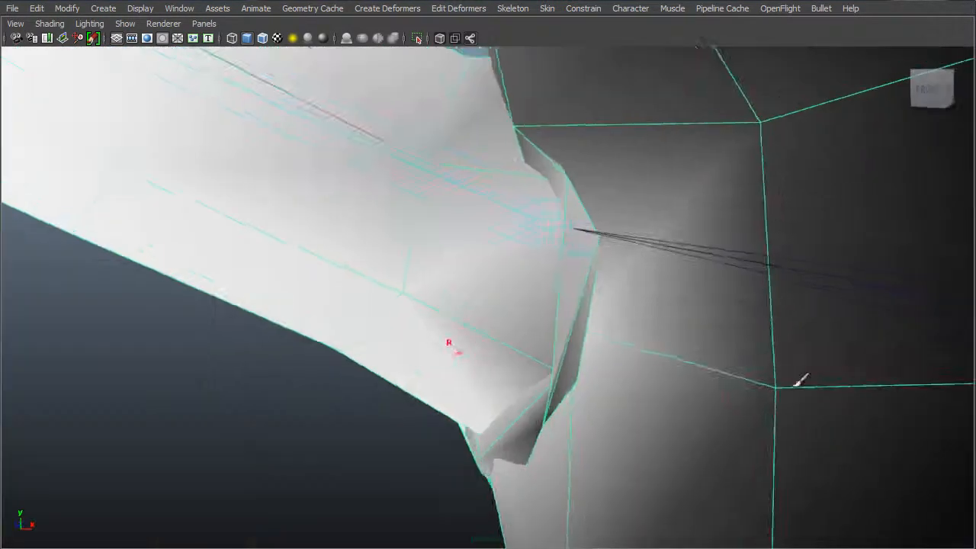
pyautogui.moveTo(622, 398)
pyautogui.keyDown('alt'); pyautogui.mouseDown()
pyautogui.moveTo(583, 405)
pyautogui.moveTo(643, 365)
pyautogui.mouseUp(); pyautogui.keyUp('alt')
pyautogui.keyDown('alt'); pyautogui.moveTo(437, 431); pyautogui.dragTo(580, 431); pyautogui.keyUp('alt')
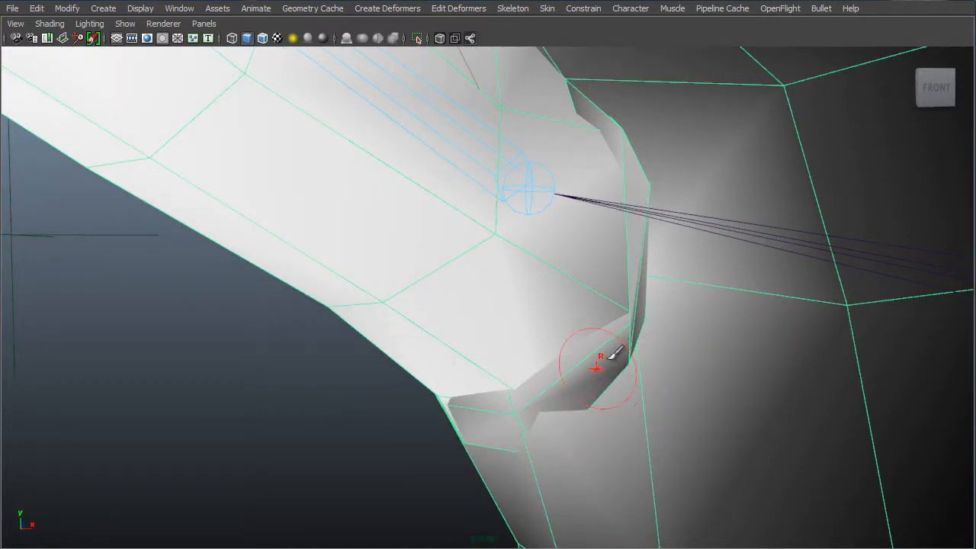
pyautogui.keyDown('alt'); pyautogui.moveTo(648, 342); pyautogui.dragTo(623, 270); pyautogui.keyUp('alt')
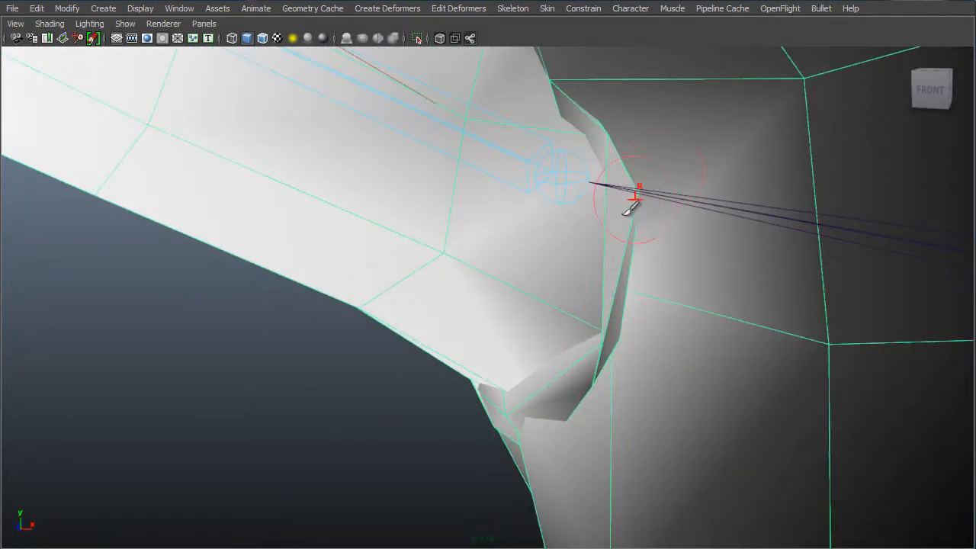
pyautogui.keyDown('alt'); pyautogui.moveTo(634, 197); pyautogui.dragTo(577, 240); pyautogui.keyUp('alt')
pyautogui.keyDown('alt'); pyautogui.moveTo(572, 191); pyautogui.dragTo(577, 206); pyautogui.keyUp('alt')
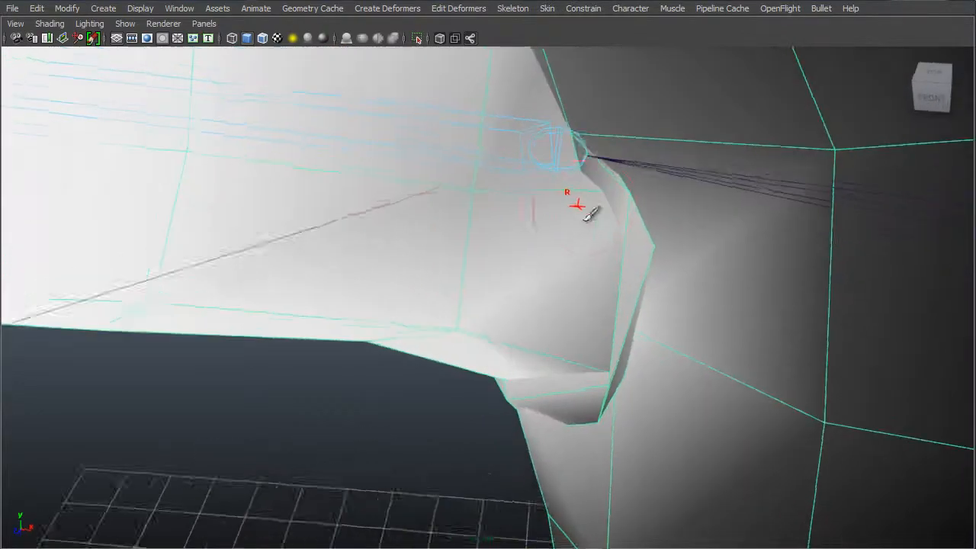
pyautogui.scroll(-10, 526, 301)
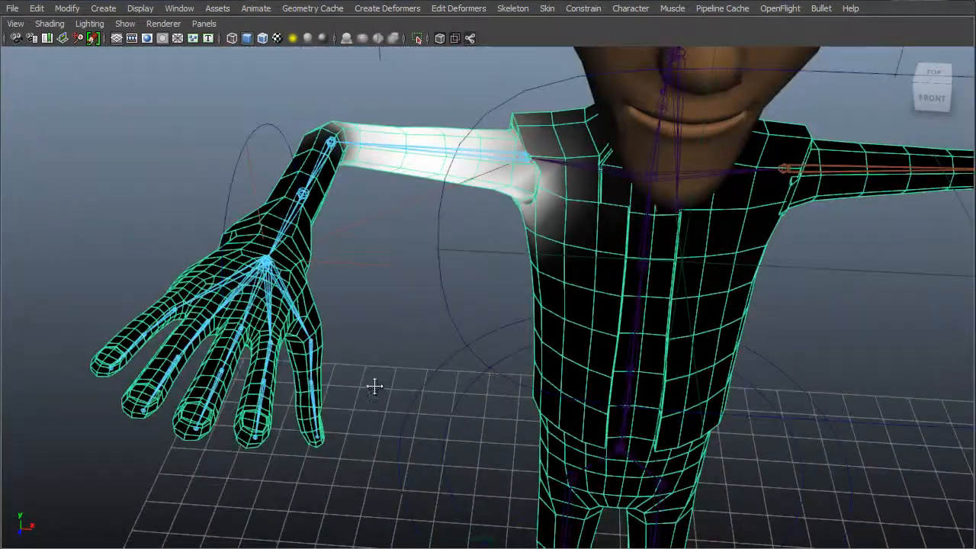
pyautogui.keyDown('alt'); pyautogui.moveTo(375, 387); pyautogui.dragTo(457, 122, button='middle'); pyautogui.keyUp('alt')
pyautogui.keyDown('alt'); pyautogui.moveTo(321, 212); pyautogui.dragTo(328, 358, button='middle'); pyautogui.keyUp('alt')
pyautogui.keyDown('alt'); pyautogui.moveTo(526, 289); pyautogui.dragTo(464, 282, button='right'); pyautogui.keyUp('alt')
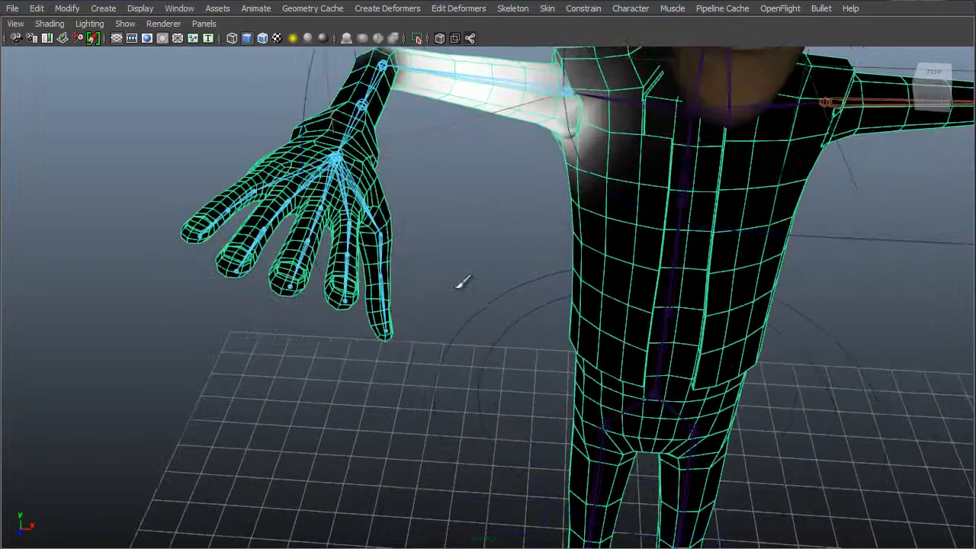
pyautogui.keyDown('alt'); pyautogui.moveTo(463, 283); pyautogui.dragTo(393, 252); pyautogui.keyUp('alt')
pyautogui.hotkey('ctrl', 'space')
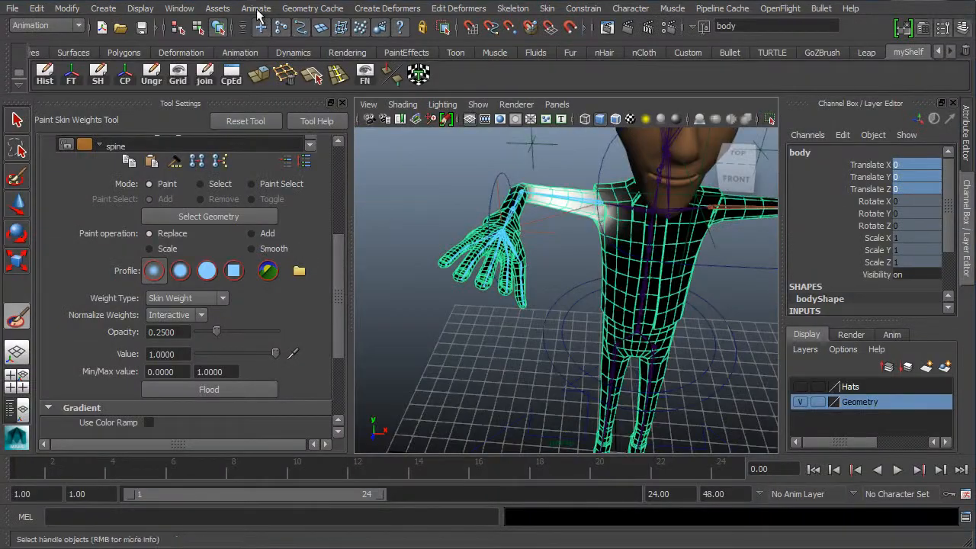
pyautogui.click(183, 9)
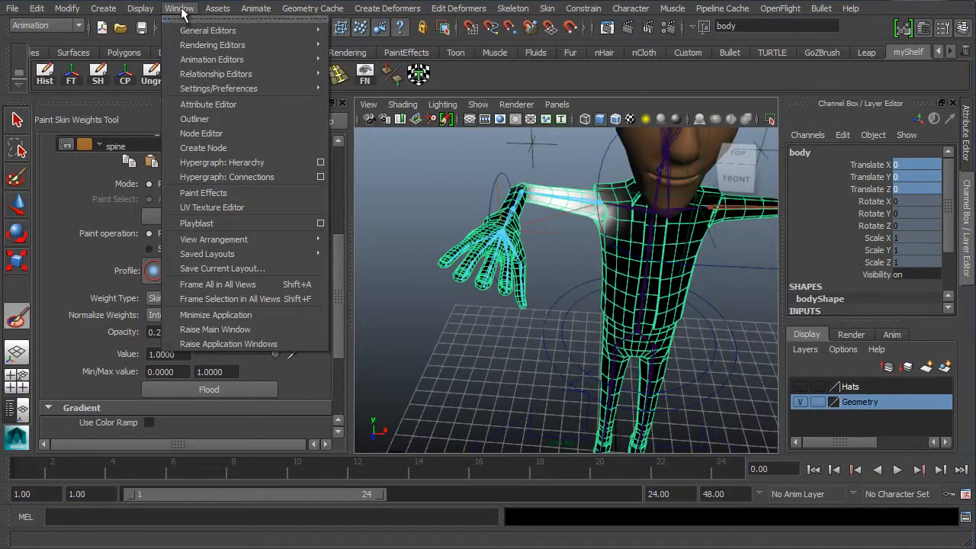
pyautogui.moveTo(241, 32)
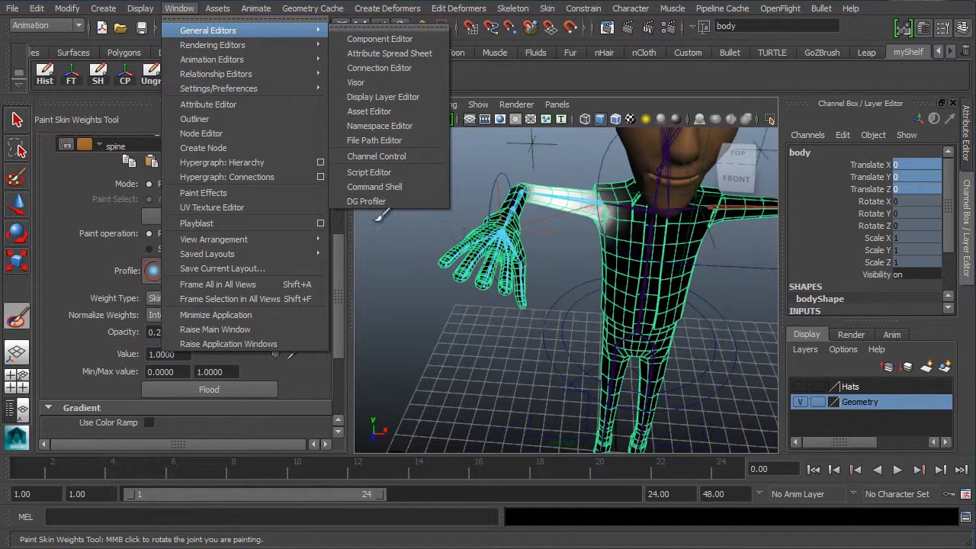
pyautogui.click(387, 8)
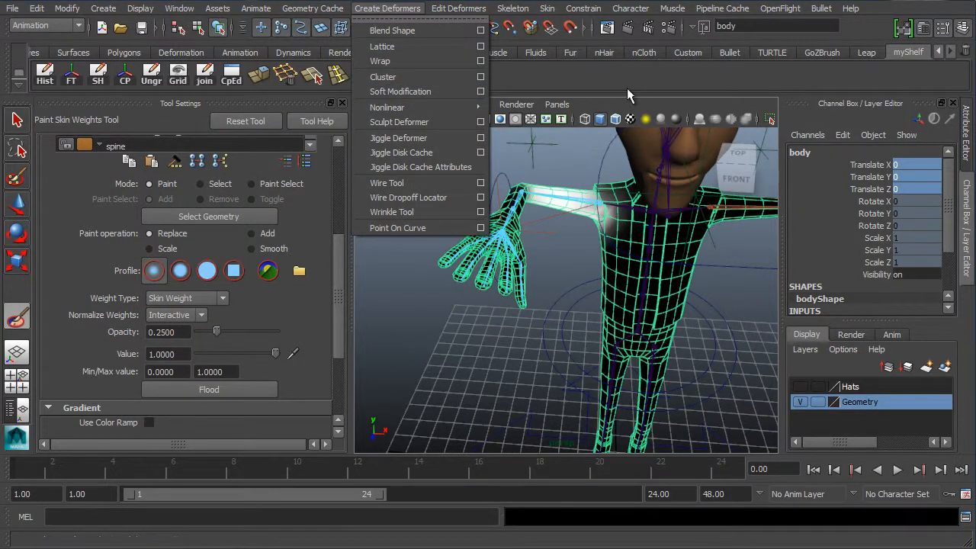